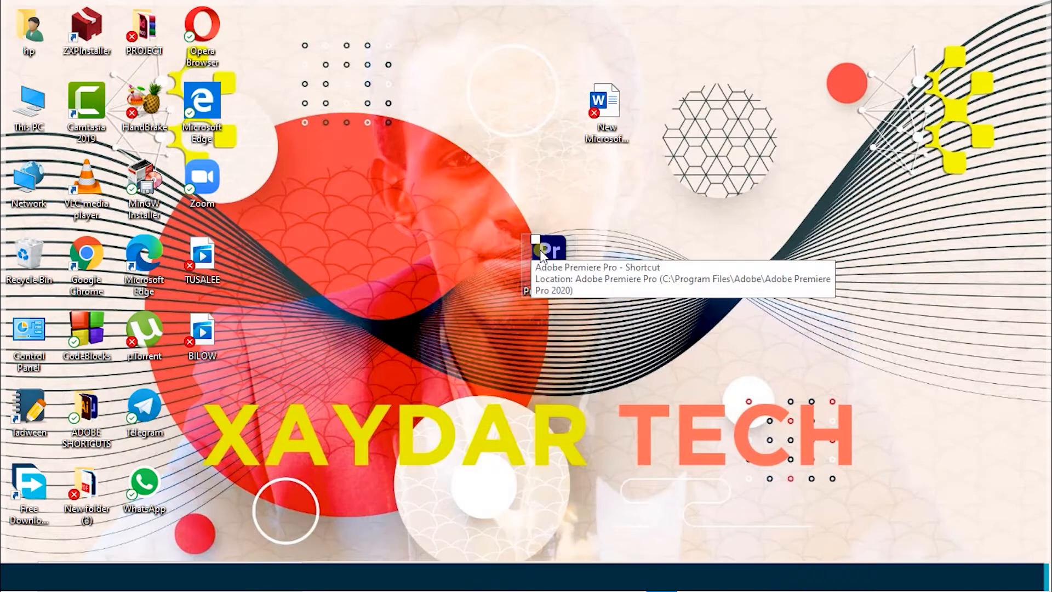
- Launch Adobe Premiere Pro and start a new project named TUSALLE
double_click(541, 250)
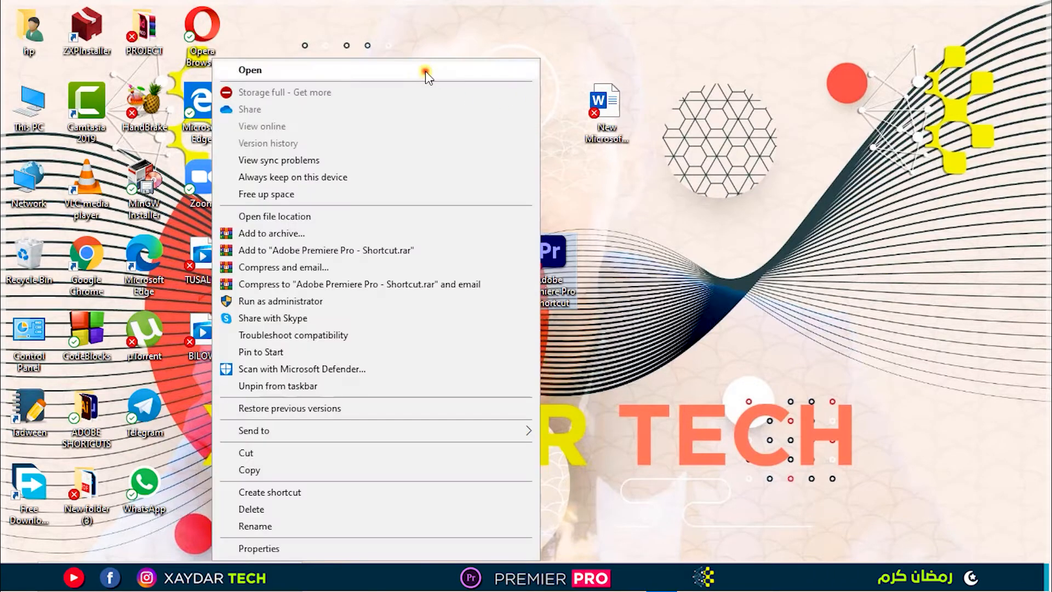
click(425, 72)
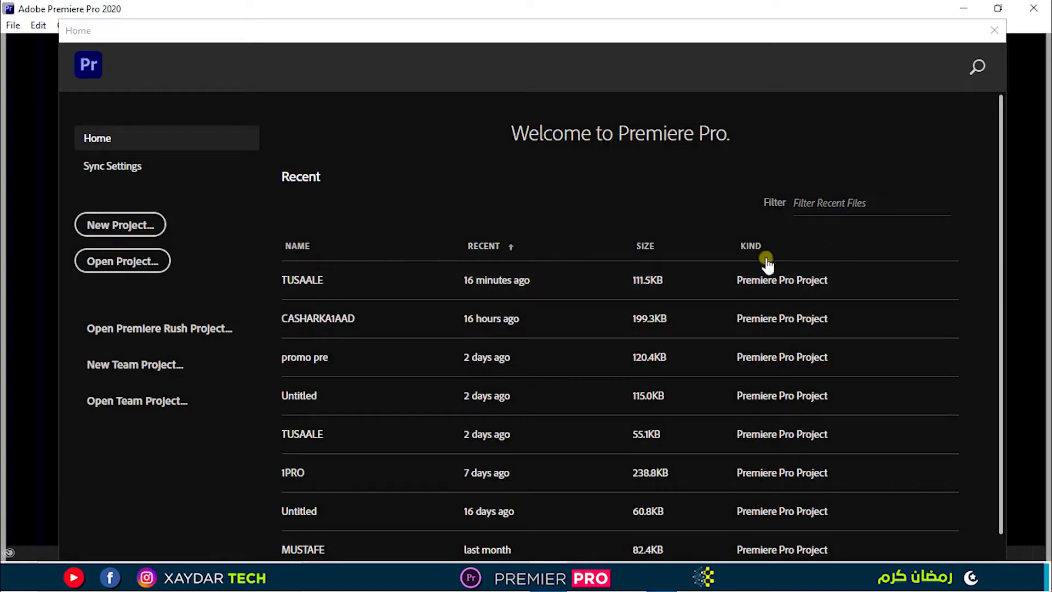
click(136, 234)
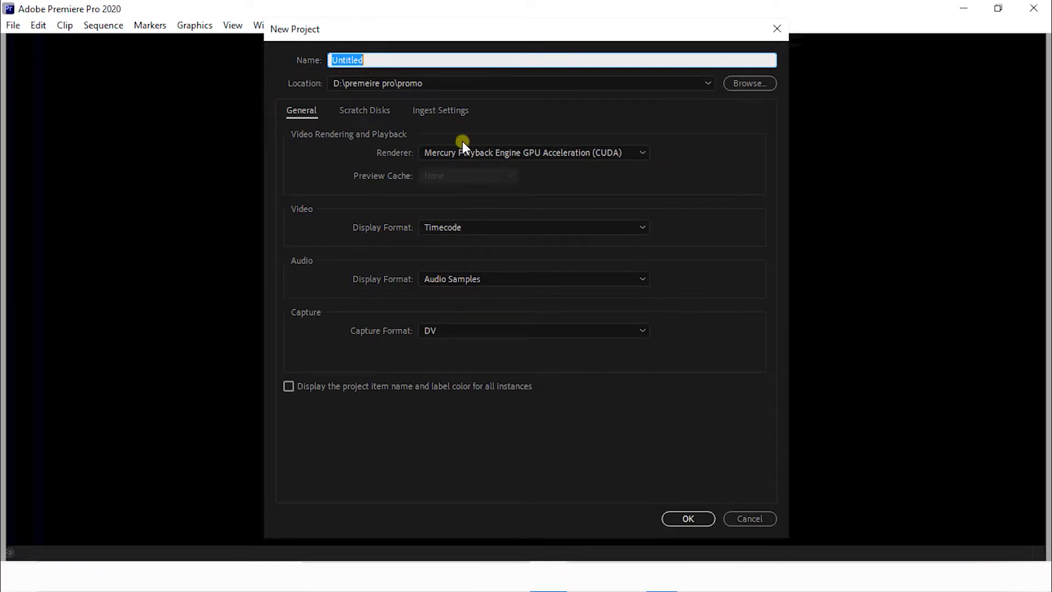
text(TUSALLE)
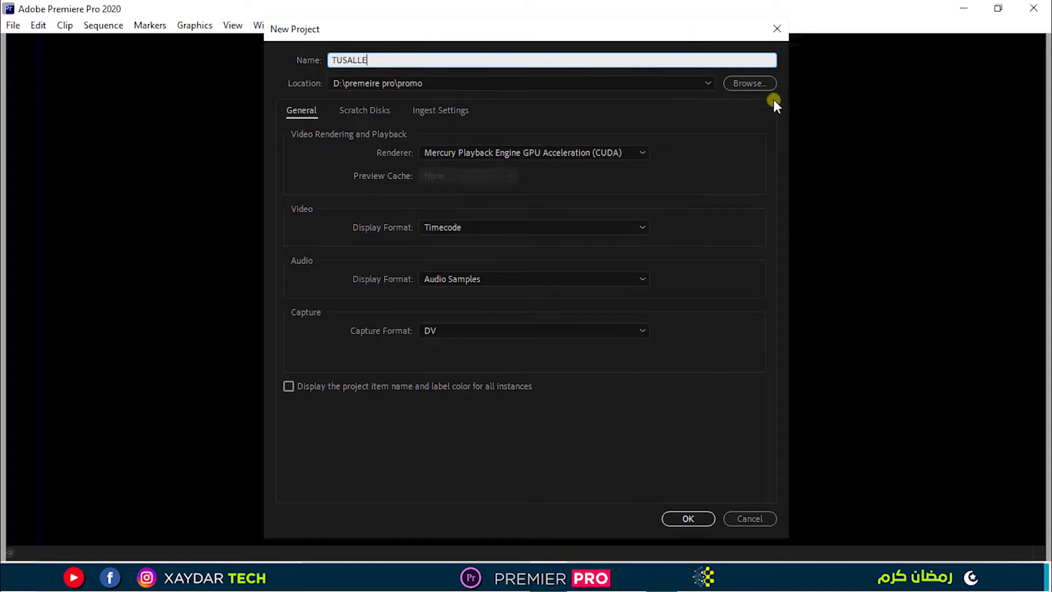
- Set the project's location to New folder (2) inside premeire pro on drive D and create the project
click(759, 83)
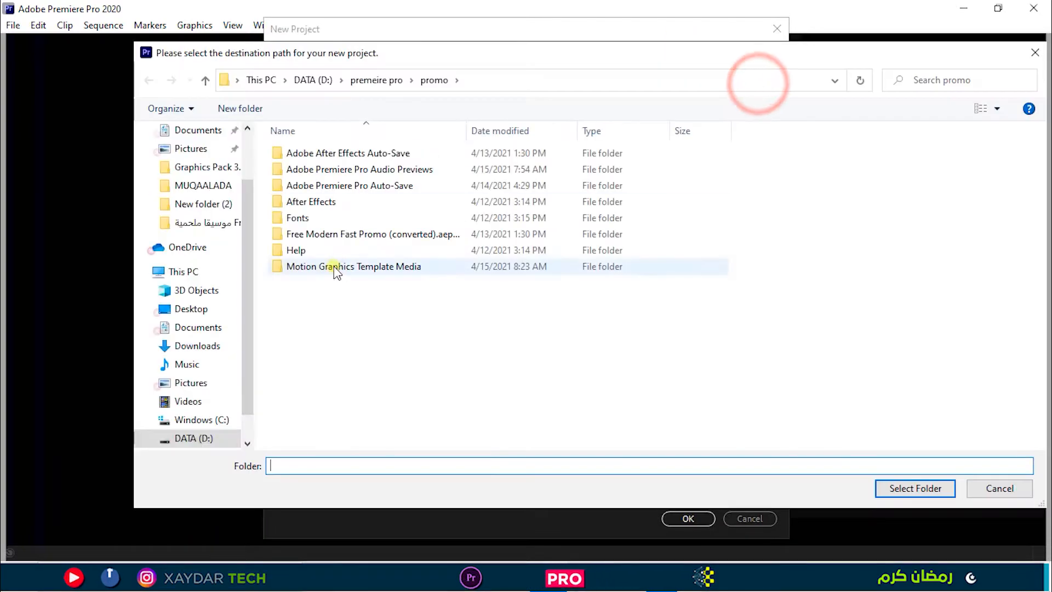
click(209, 204)
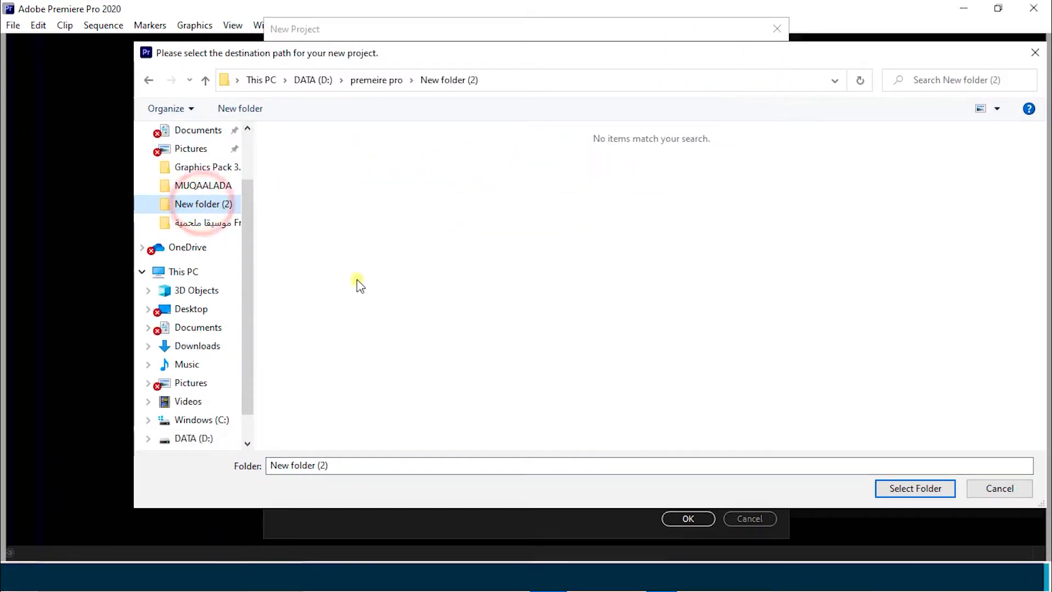
click(909, 489)
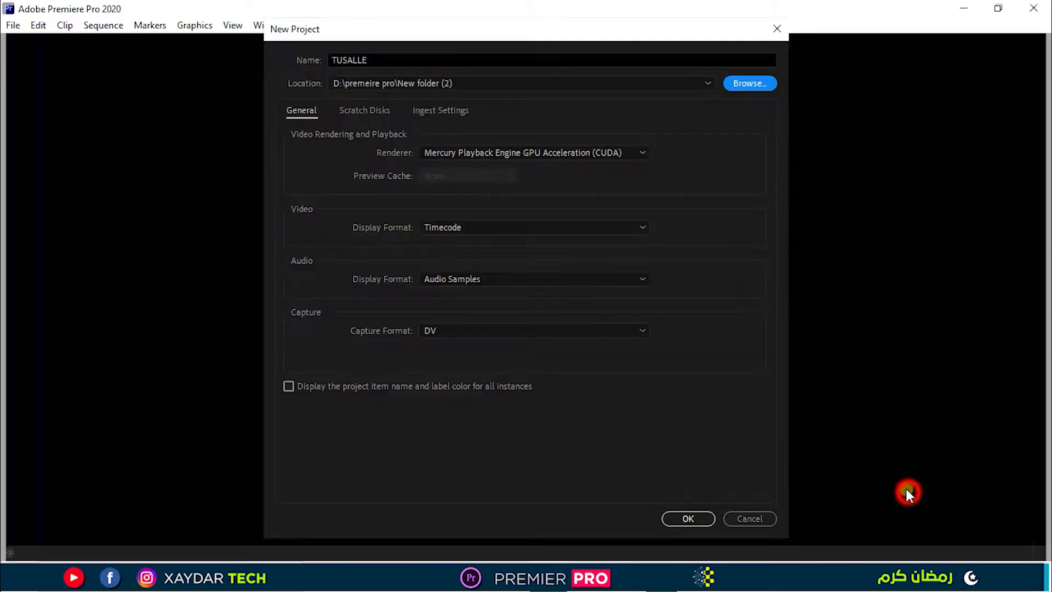
click(687, 519)
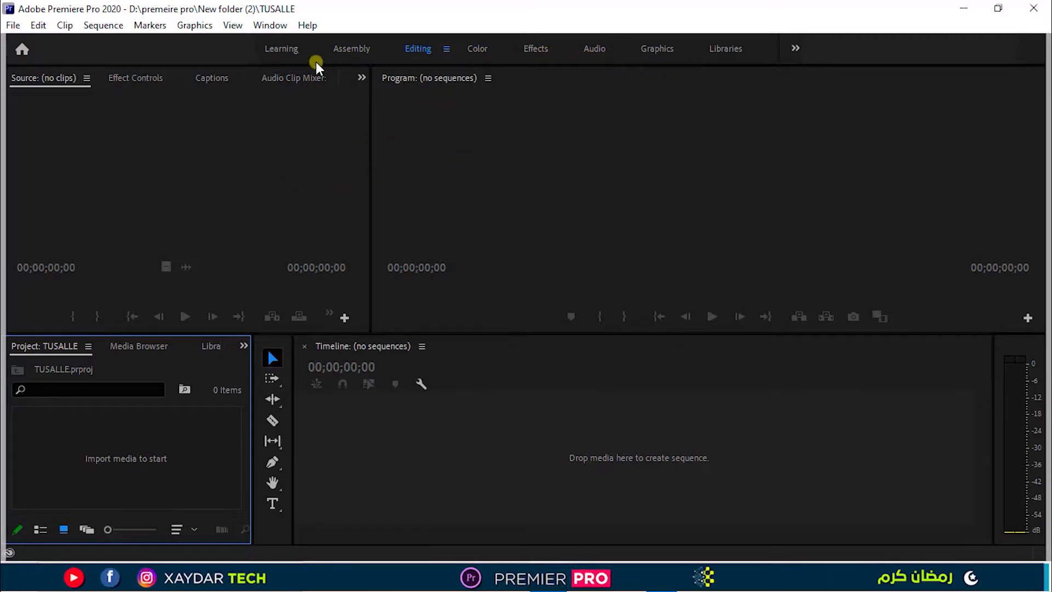
click(426, 50)
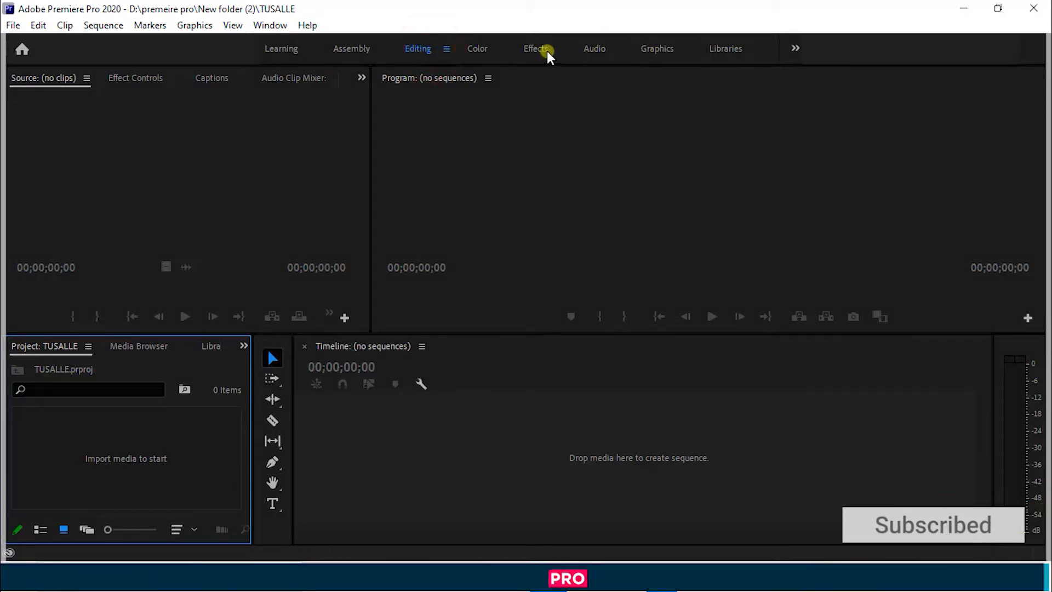
double_click(412, 48)
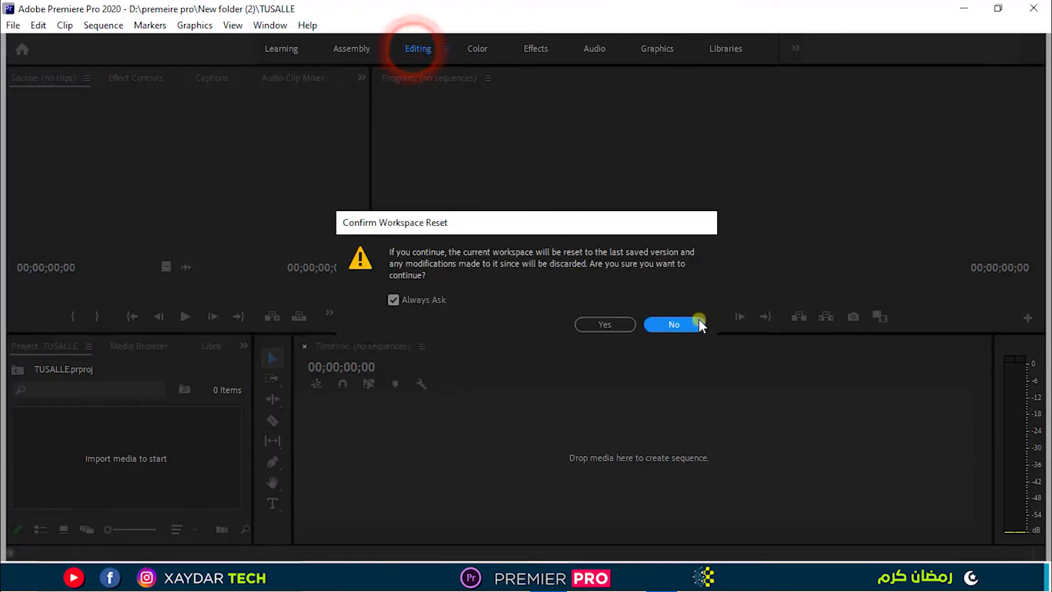
click(685, 324)
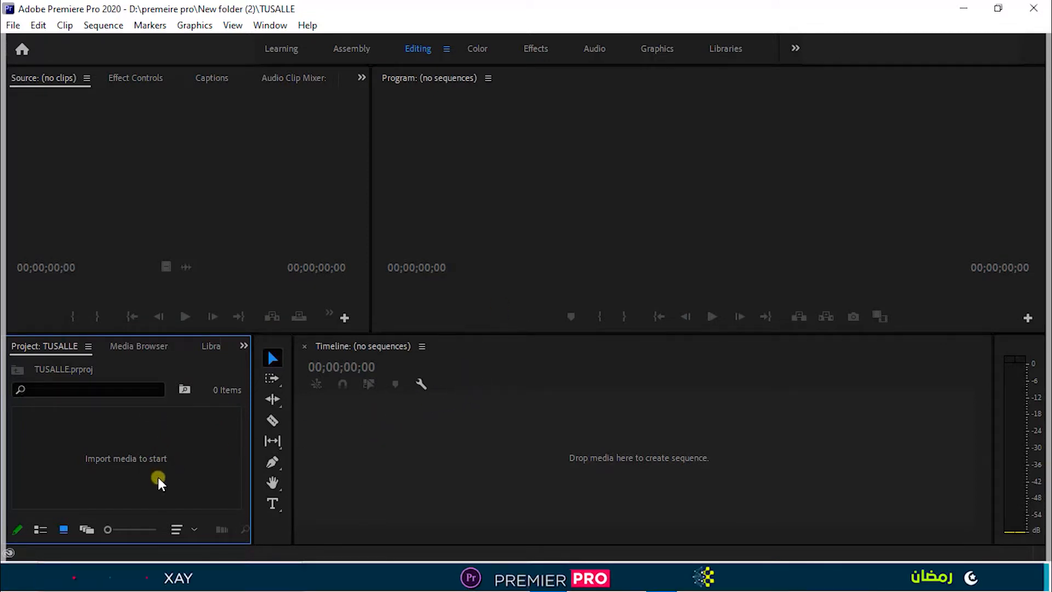
- Look over the source, program, timeline, tools and project areas of the Editing workspace
click(241, 166)
click(533, 166)
click(514, 454)
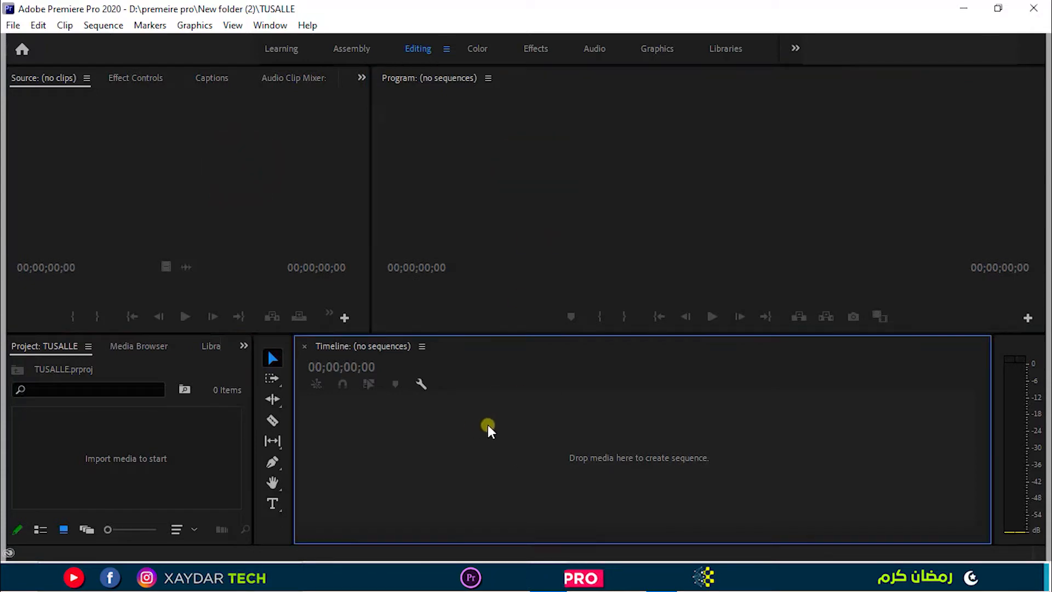
click(265, 344)
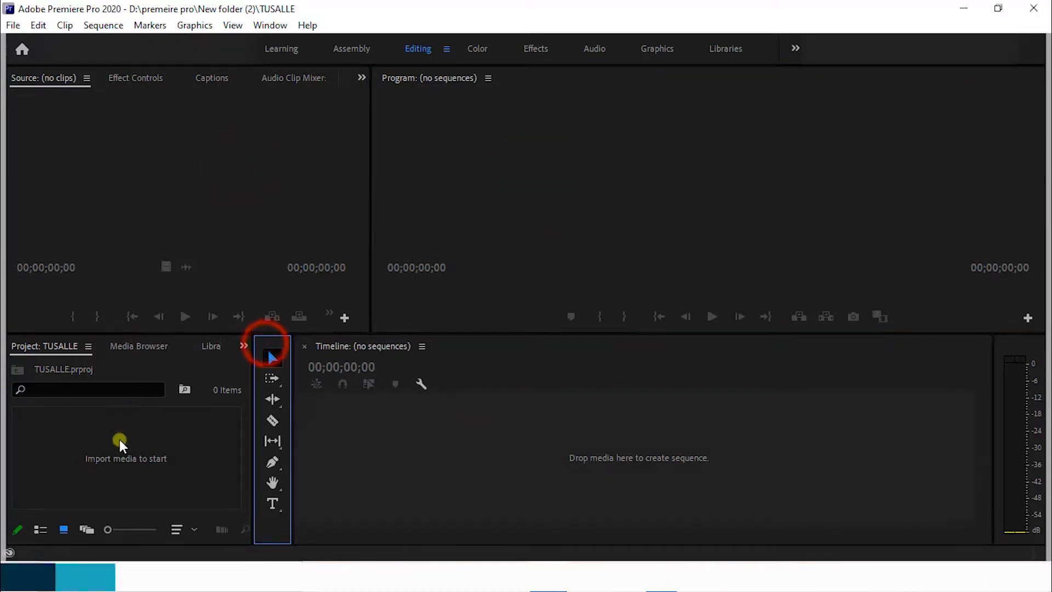
click(146, 193)
click(665, 128)
click(170, 431)
click(399, 437)
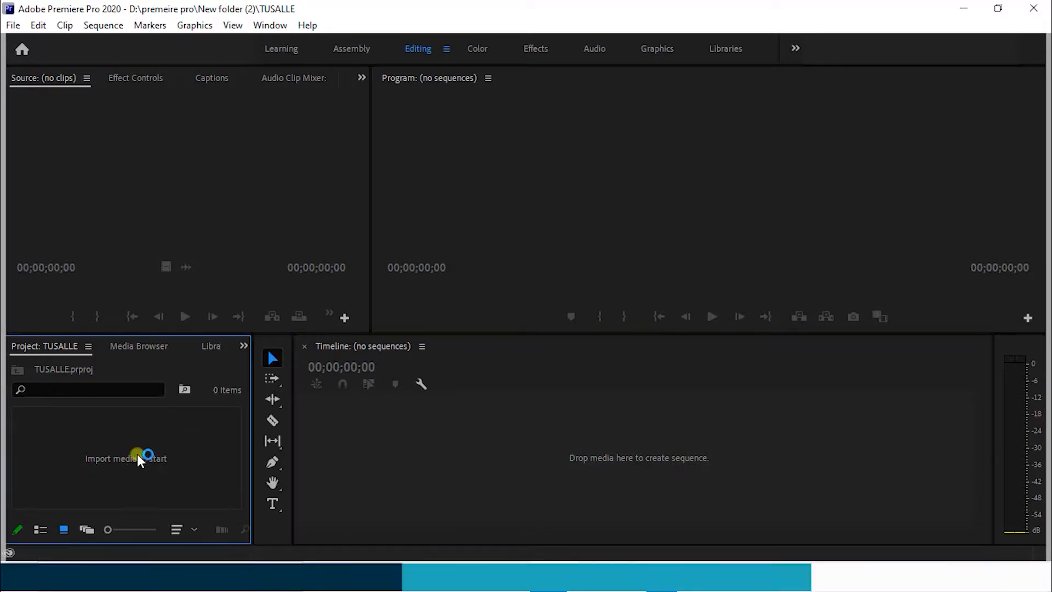
- Import all the video clips and the White Hats audio file from the PREMIERE PRO folder on drive D into the project
click(80, 467)
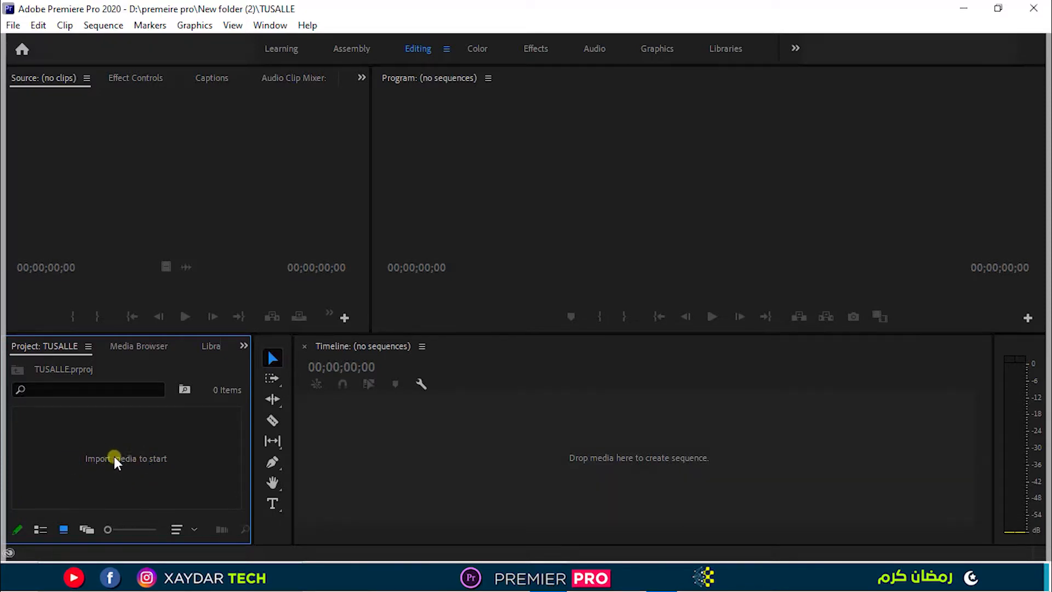
double_click(99, 458)
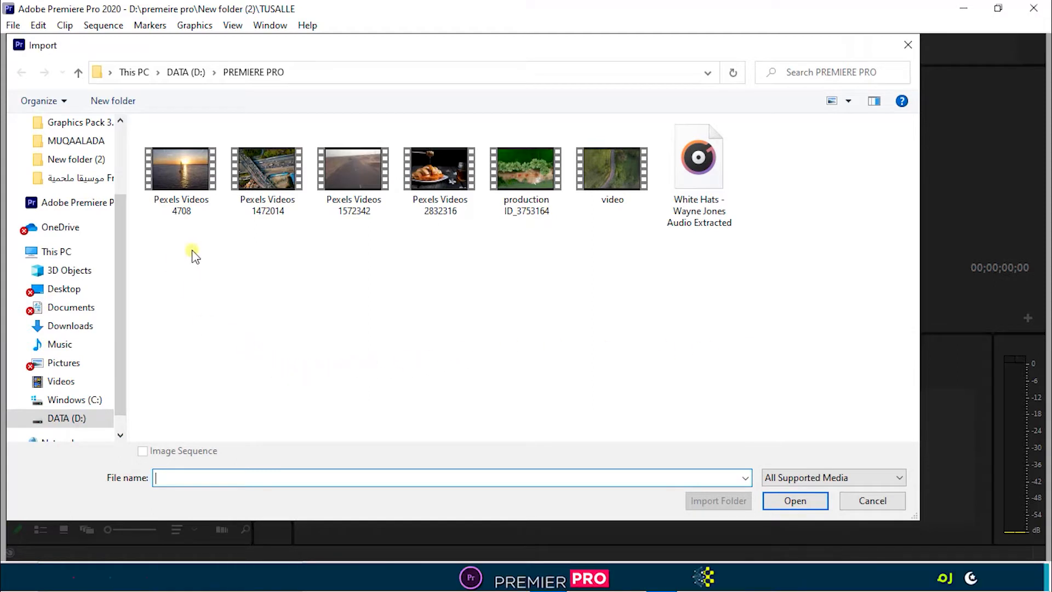
click(188, 188)
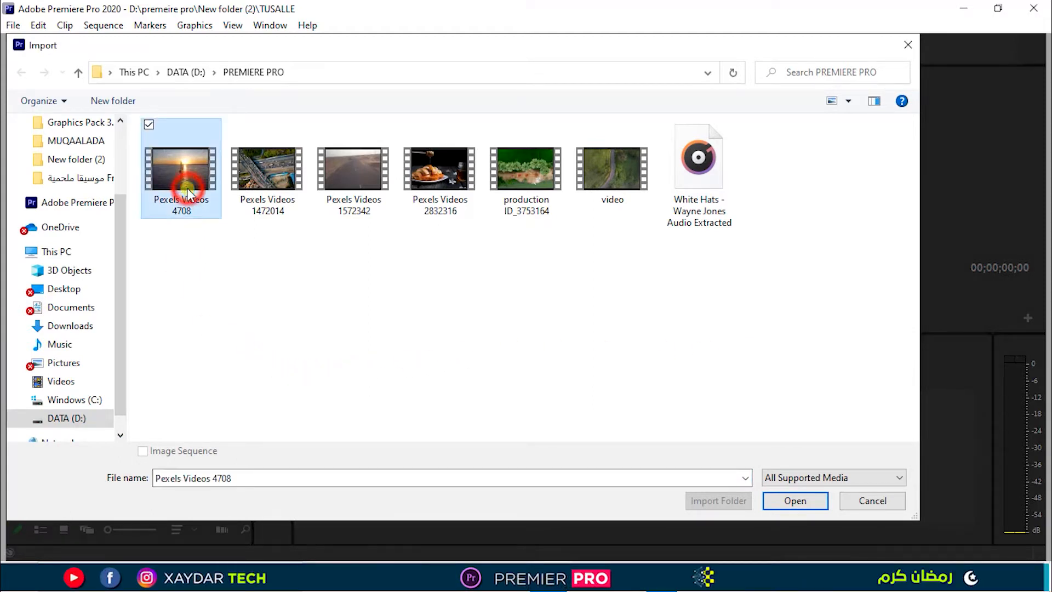
click(645, 189)
click(164, 188)
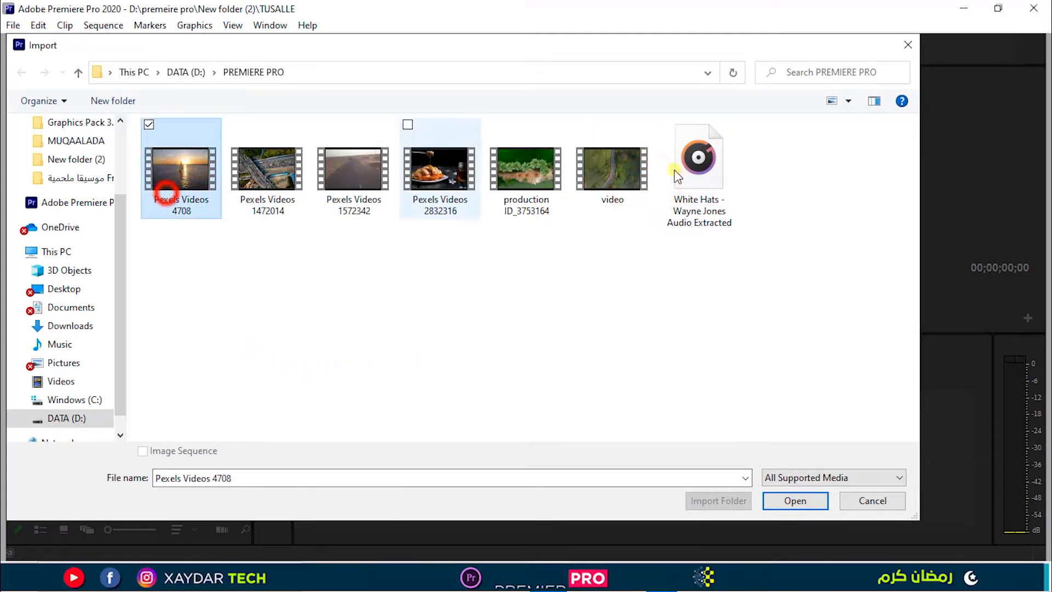
shift+click(699, 164)
click(389, 289)
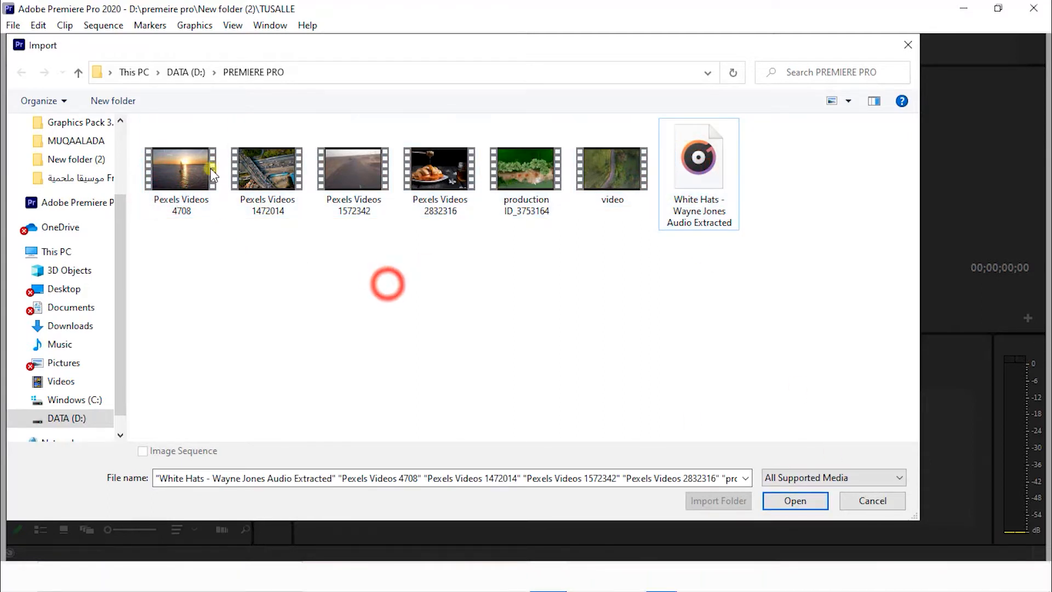
click(202, 164)
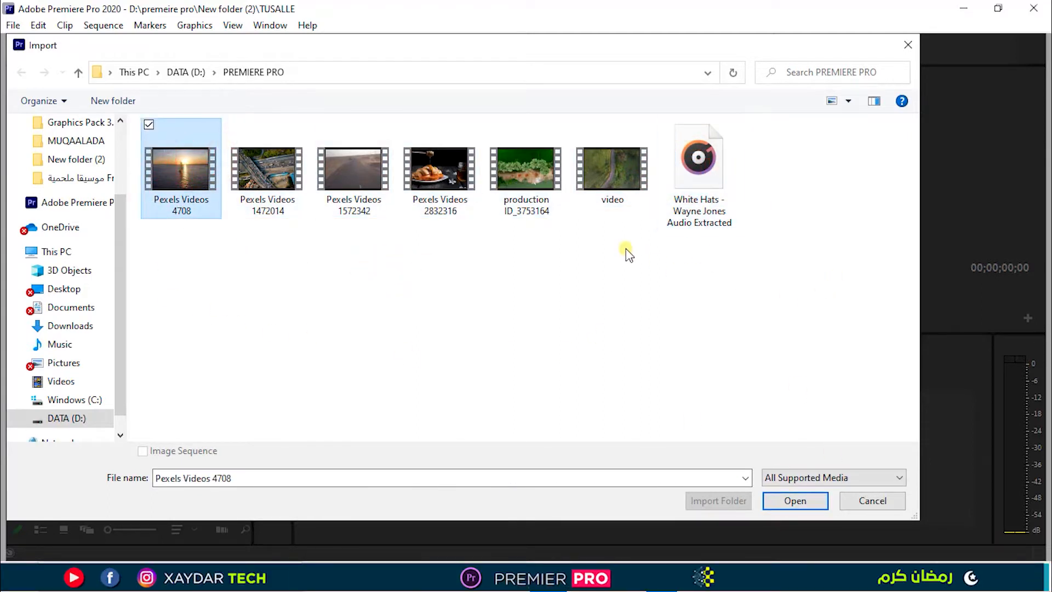
key(ctrl+a)
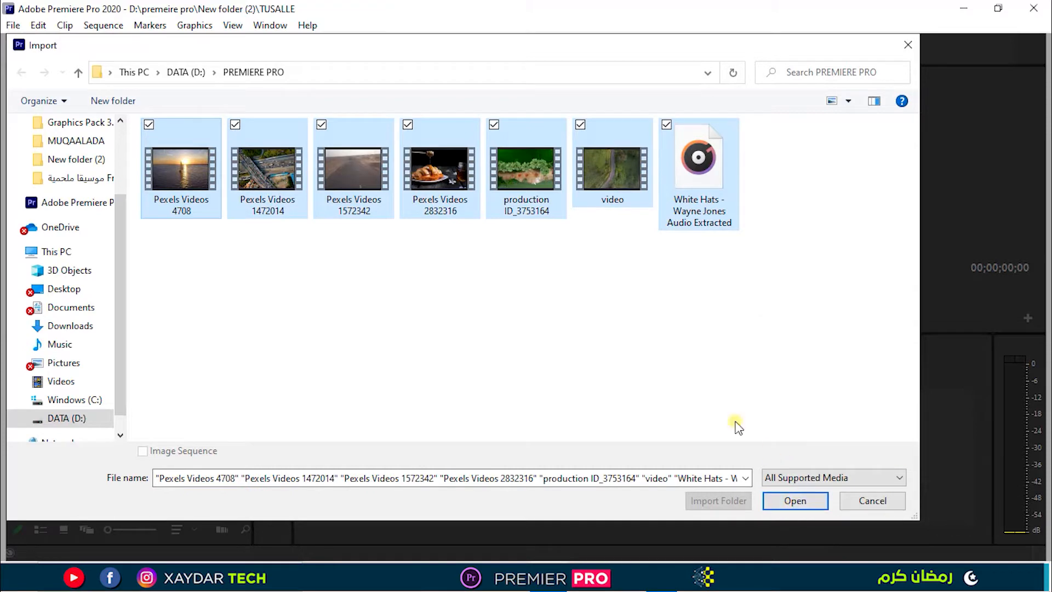
click(782, 503)
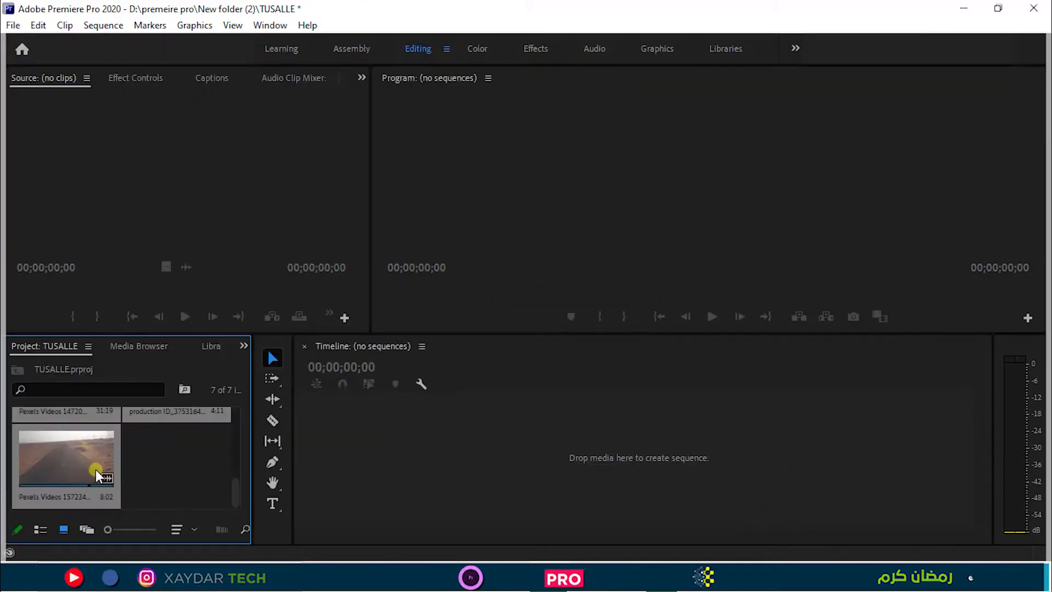
- Browse the imported media and open the clip Pexels Videos 1472014 for source preview
scroll(107, 466, up, 3)
scroll(153, 439, down, 3)
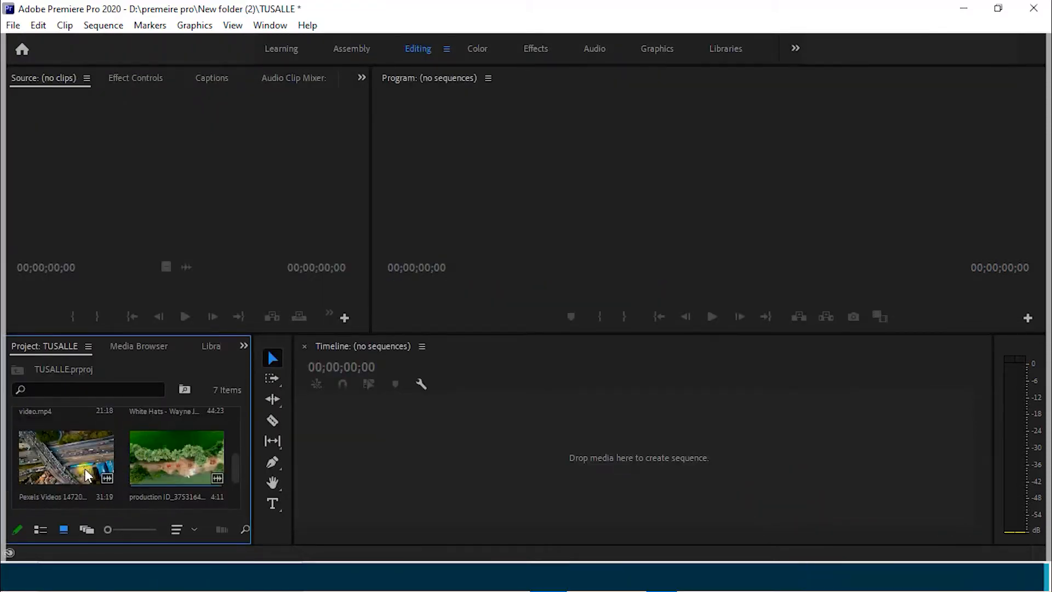
scroll(142, 453, up, 1)
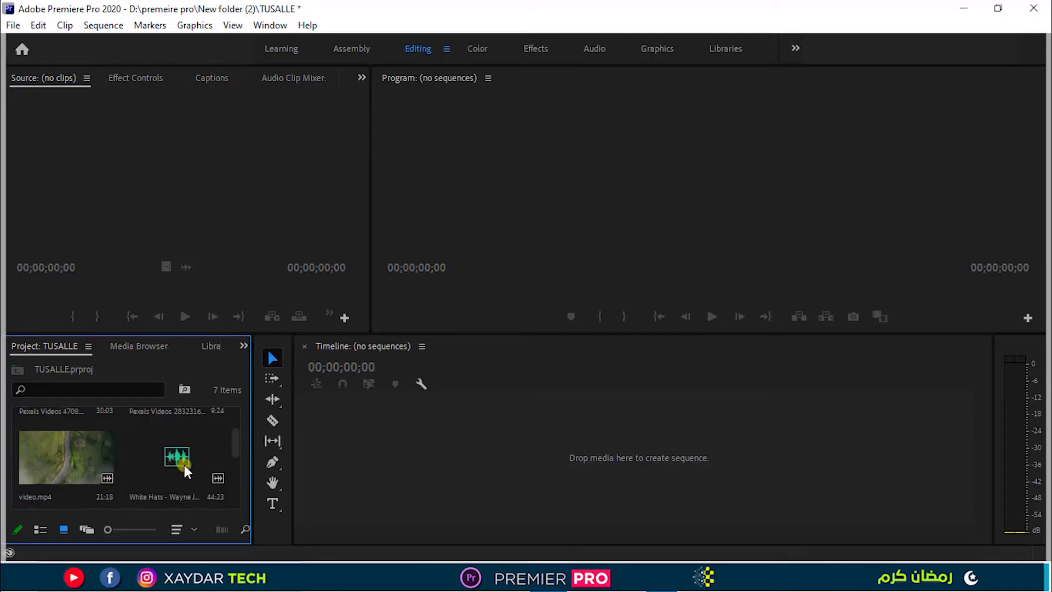
scroll(94, 455, up, 1)
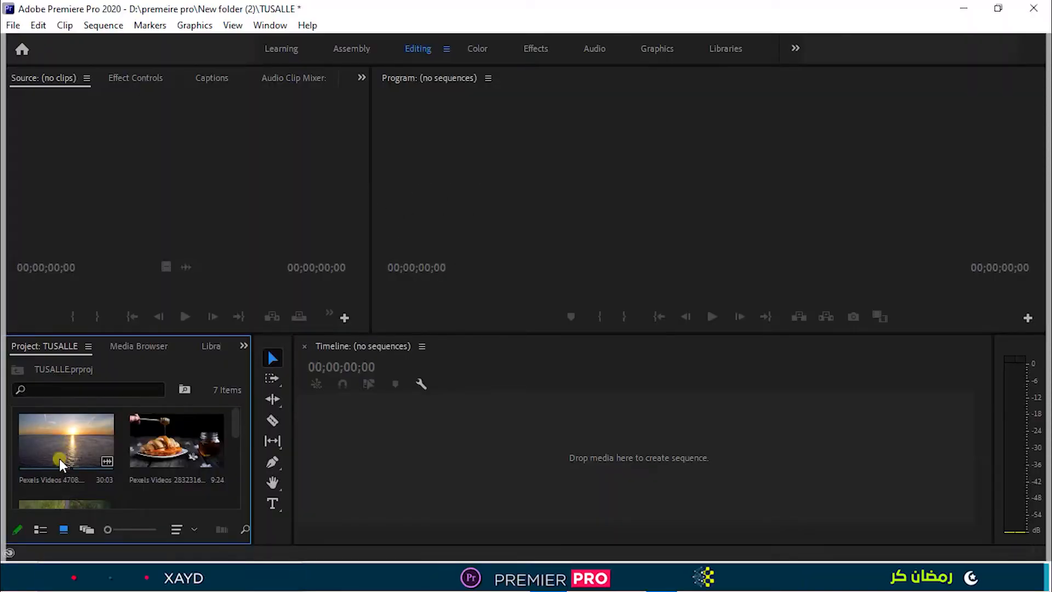
scroll(68, 460, down, 1)
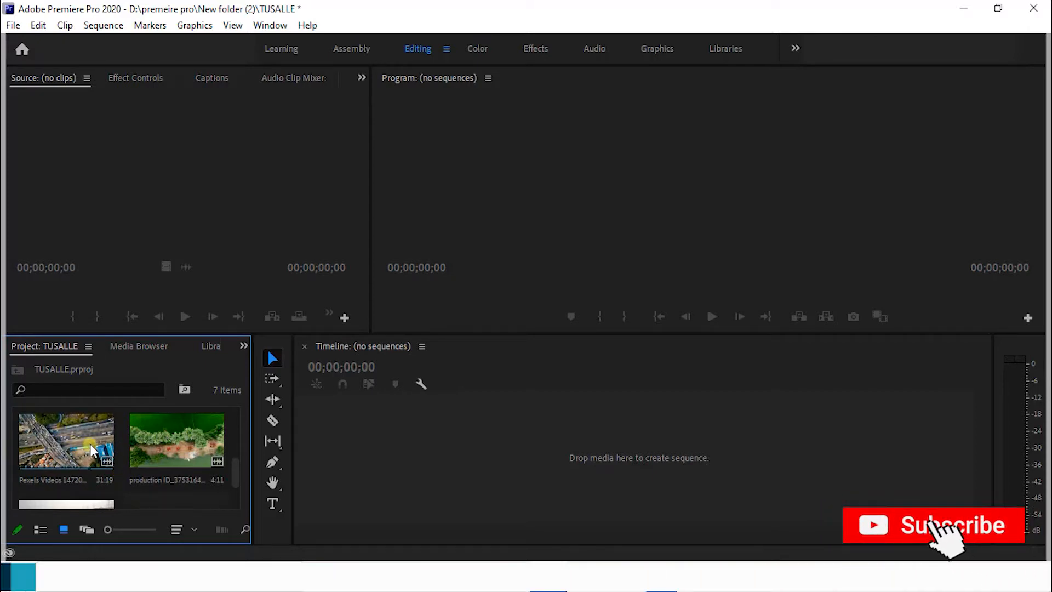
click(79, 453)
double_click(78, 453)
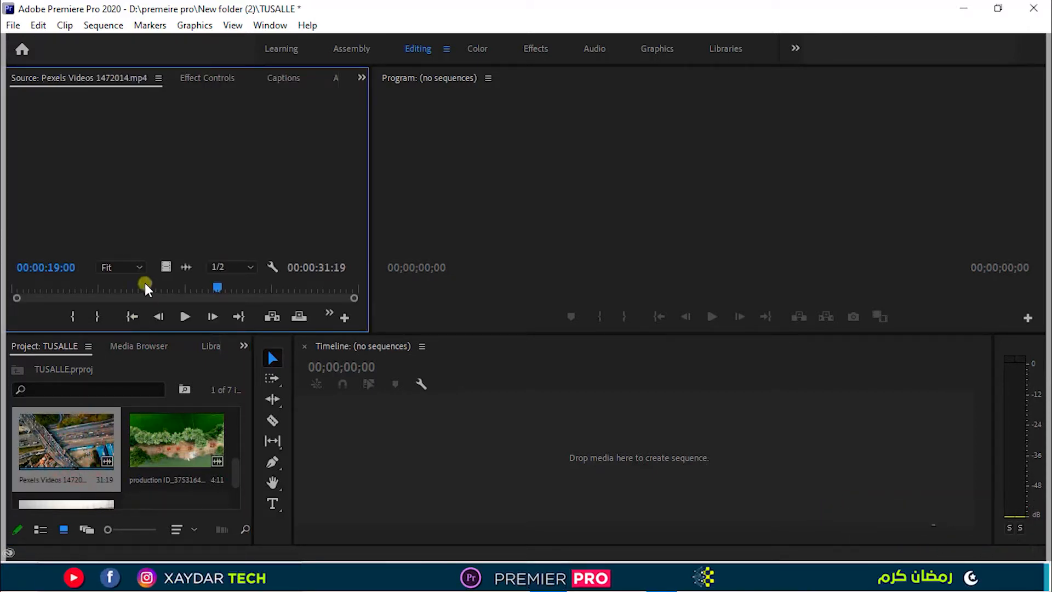
- Preview the clip production ID_3753164 and Pexels Videos 1472014 by scrubbing through each as the source
double_click(139, 450)
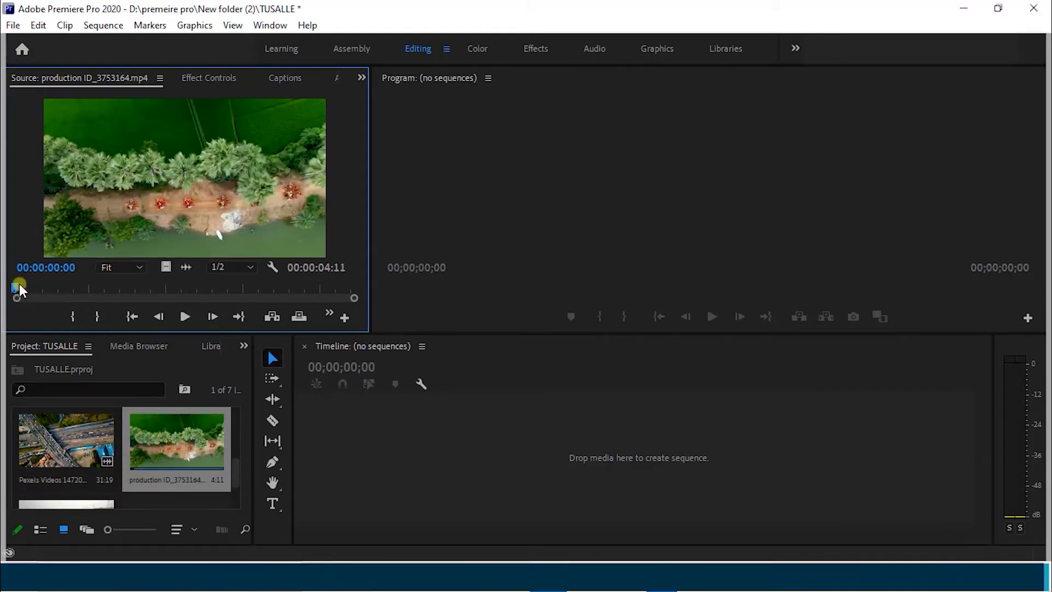
drag(16, 288, 276, 285)
double_click(94, 445)
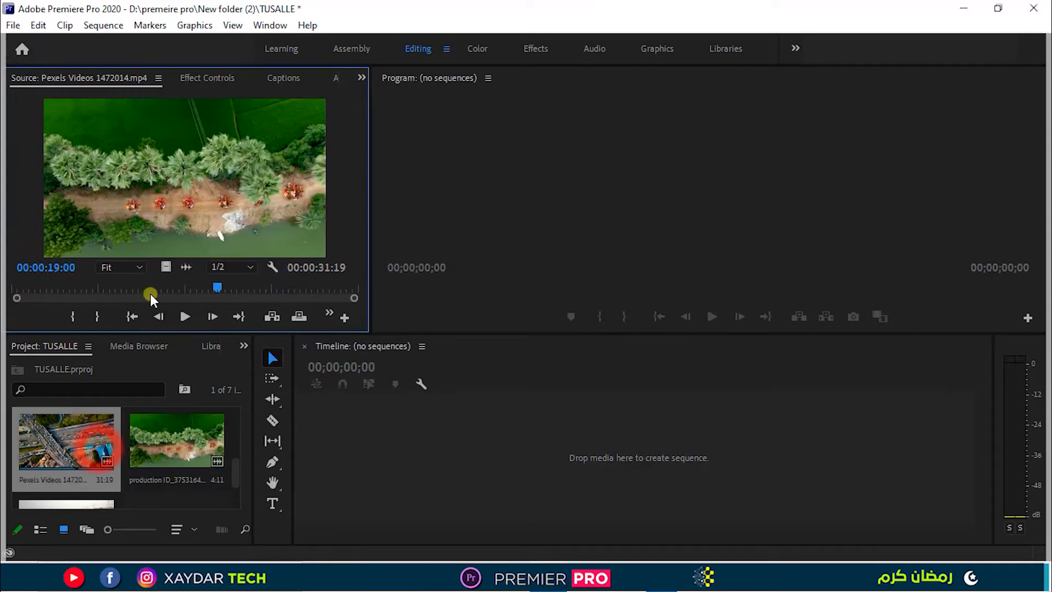
click(222, 287)
drag(184, 289, 218, 289)
- Open the clip Pexels Videos 2832316 for source preview and scrub its playhead to 00:00:00:49
scroll(214, 465, up, 3)
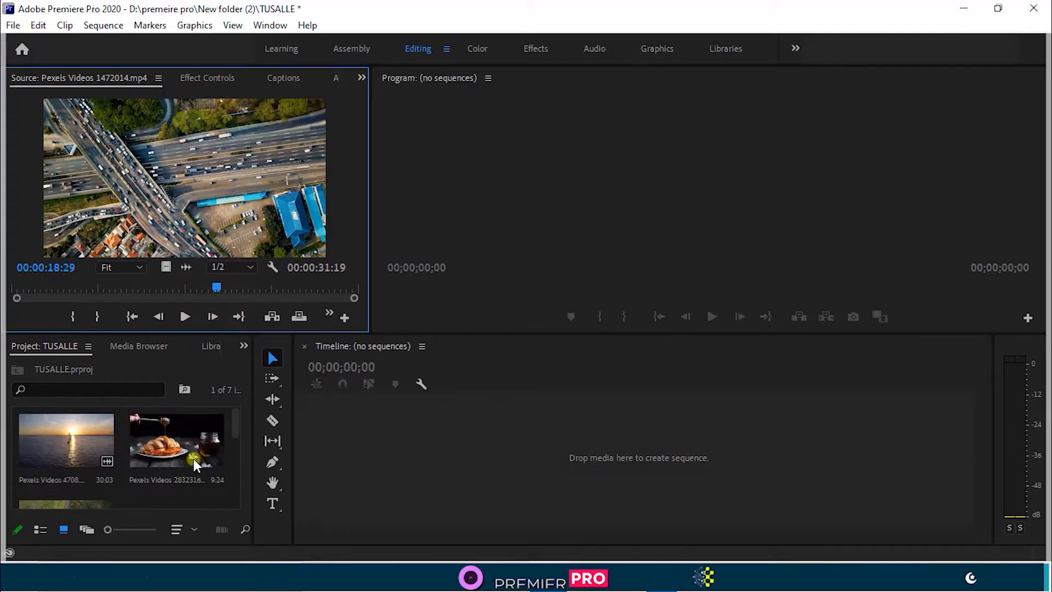
double_click(88, 441)
click(271, 288)
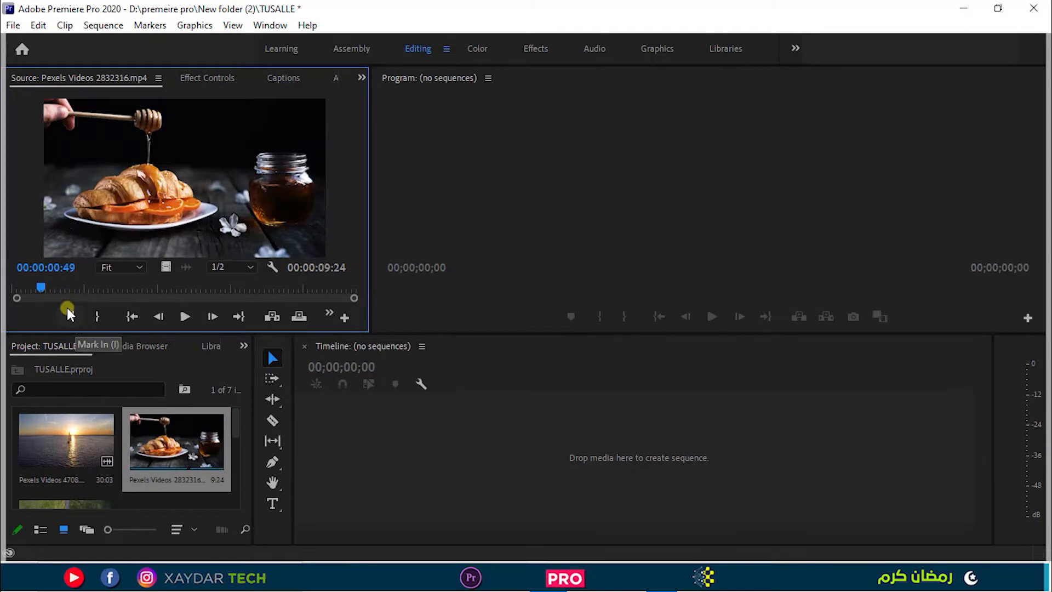
- Try marking an In point at 00:00:00:49 and an Out point on the croissant clip, and undo the Out point
click(76, 320)
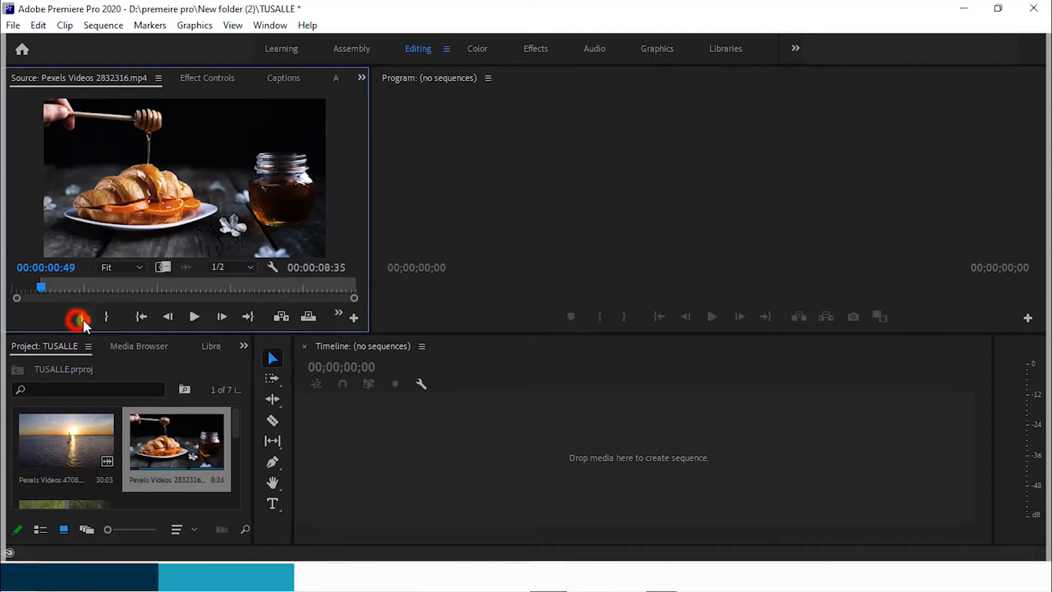
click(105, 316)
key(ctrl+z)
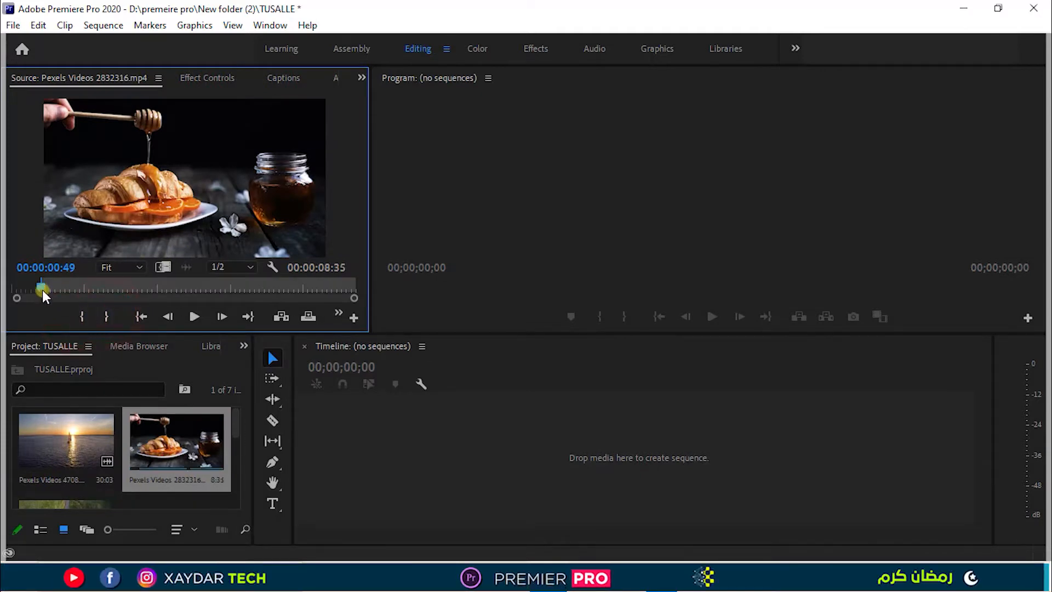
- Mark the croissant clip's In point slightly further in from its start and its Out point at 00:00:04:53
drag(41, 288, 64, 286)
click(78, 318)
drag(62, 286, 192, 293)
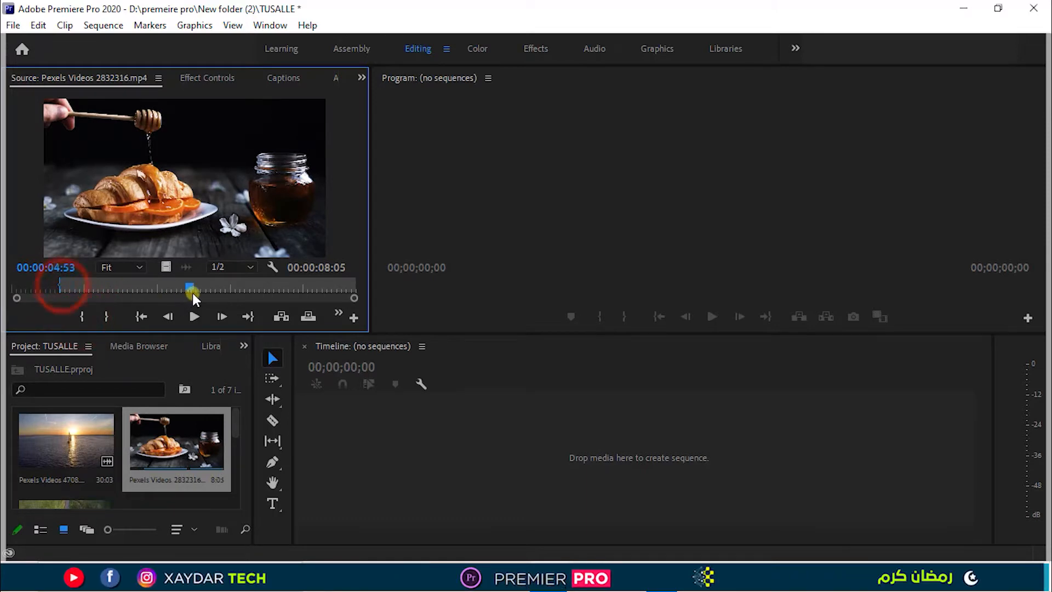
click(105, 314)
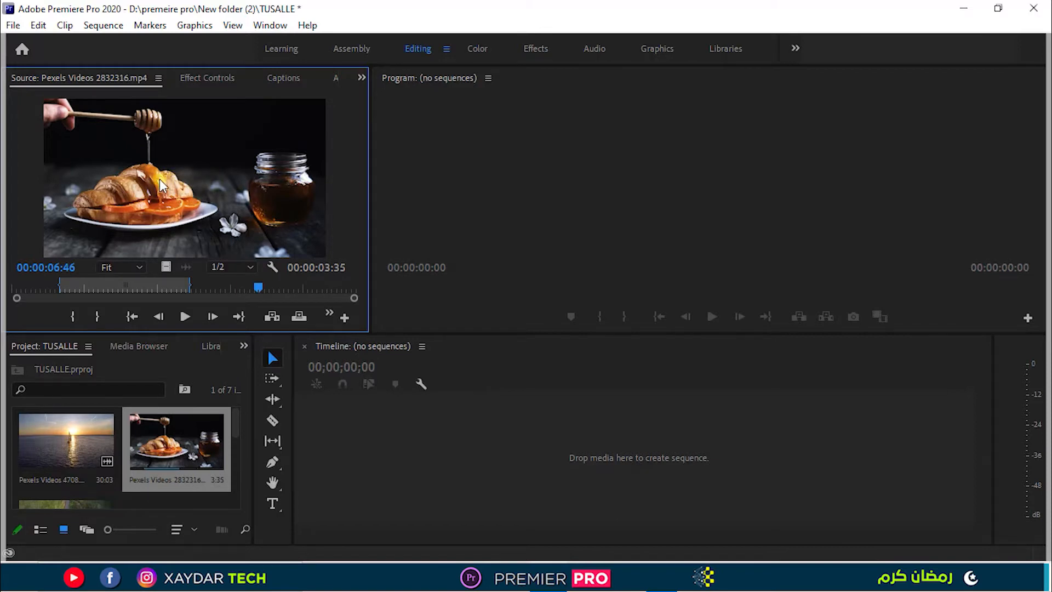
- Create a sequence from the marked section of Pexels Videos 2832316.mp4 and play it back
drag(163, 178, 514, 452)
drag(641, 531, 527, 527)
drag(512, 529, 522, 529)
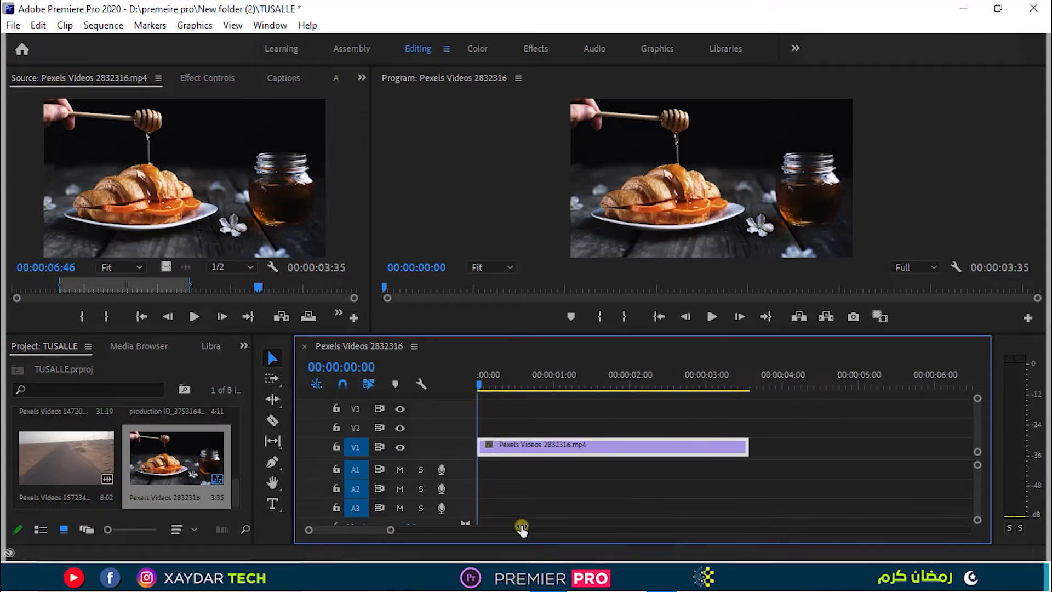
click(714, 317)
click(547, 459)
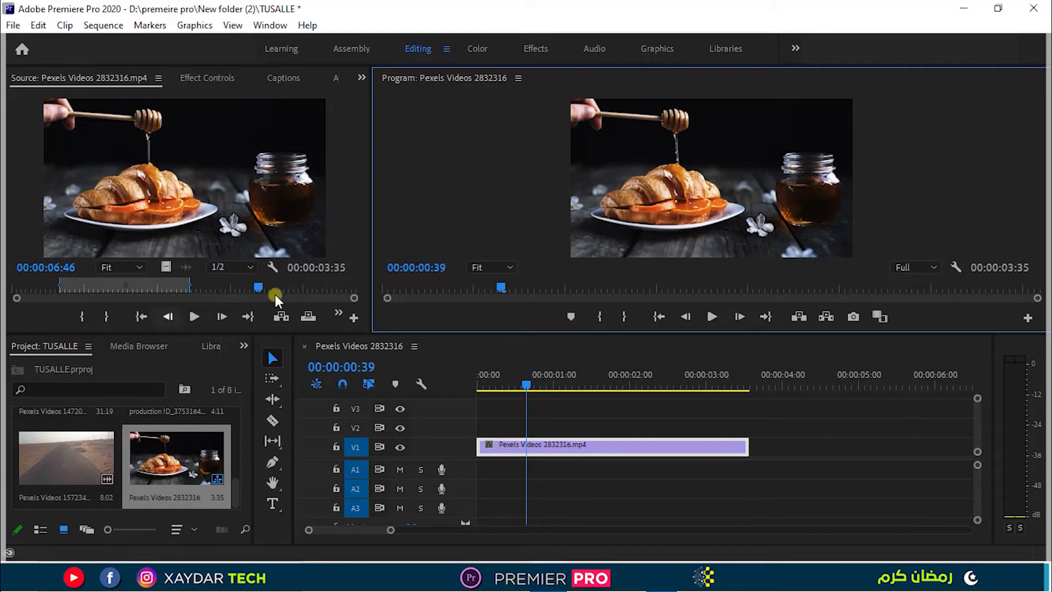
- Scrub the croissant source clip to 00:00:05:24 and clear both its In and Out points
drag(251, 286, 208, 298)
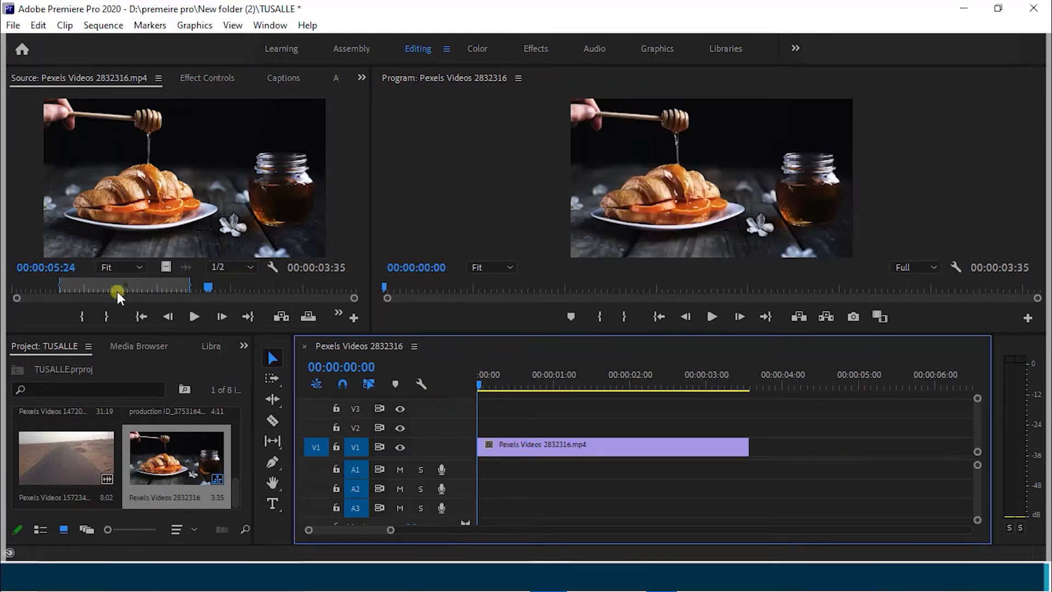
right_click(165, 286)
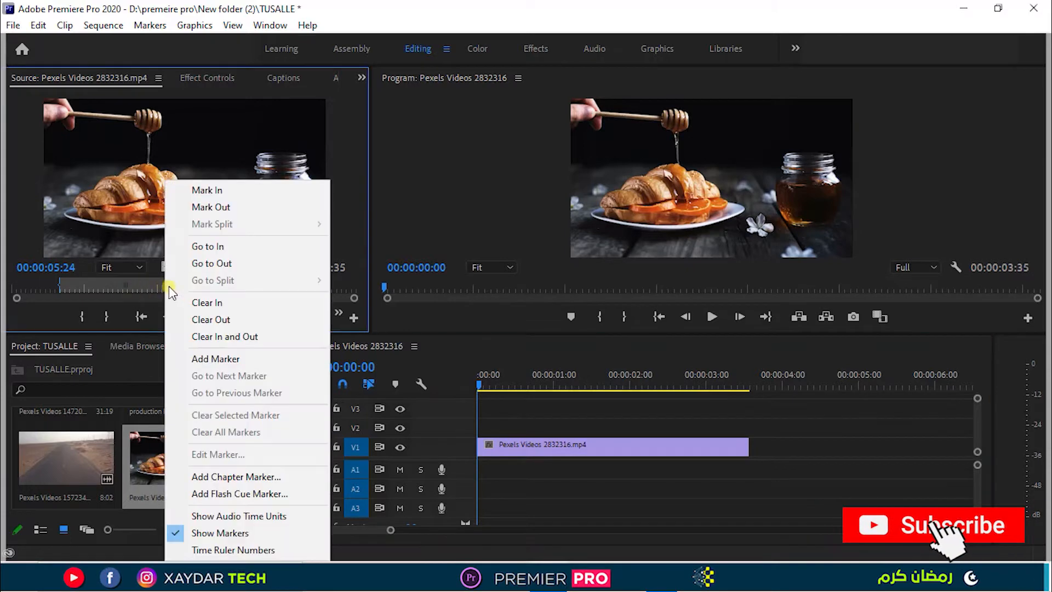
click(209, 337)
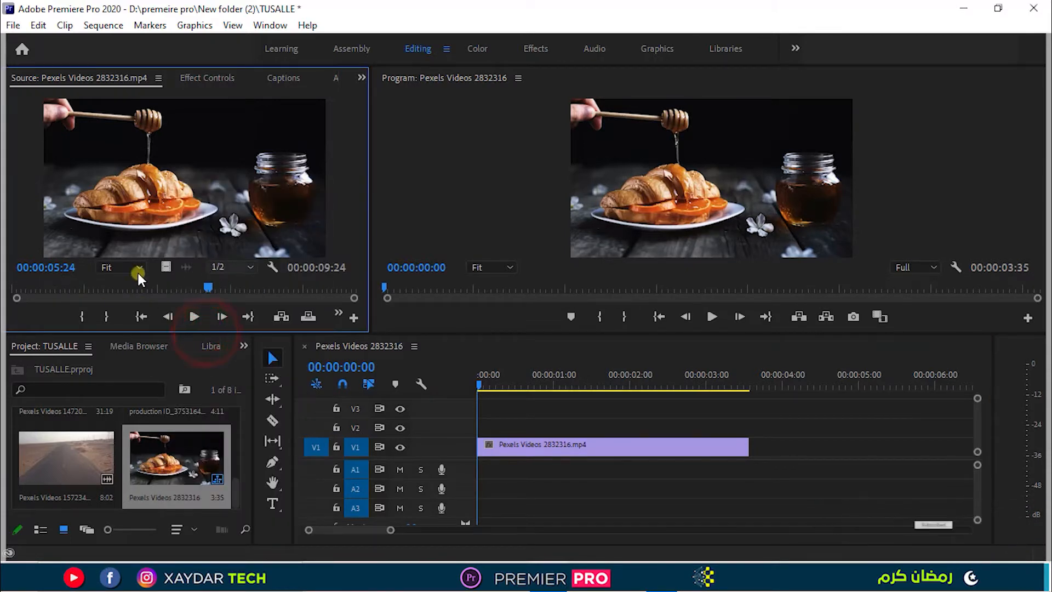
- Try placing the full-length croissant clip's video on track V2 at the sequence start, and remove it
drag(160, 268, 476, 426)
drag(441, 531, 512, 535)
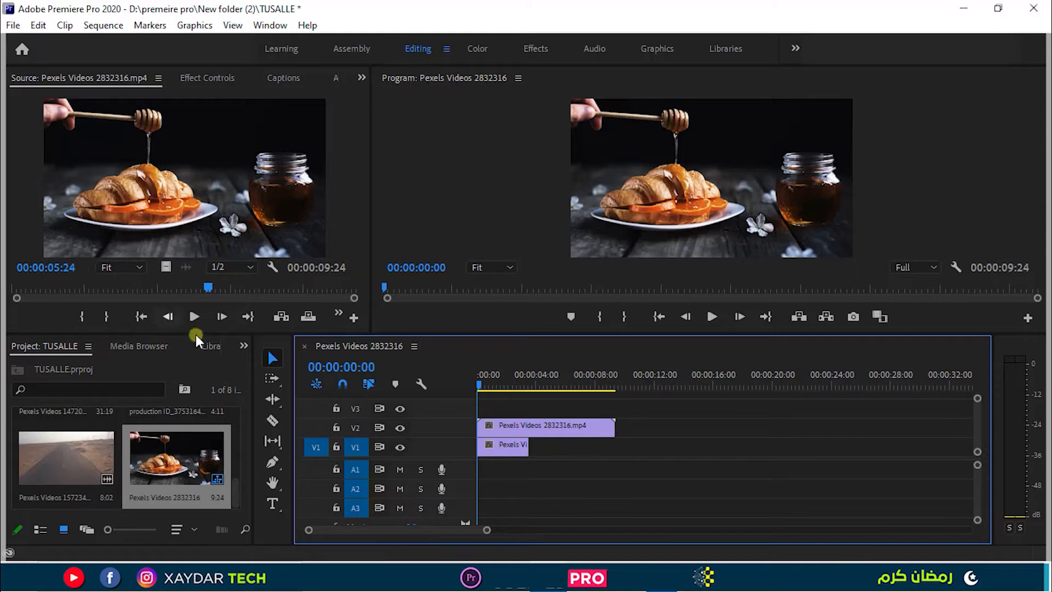
click(535, 429)
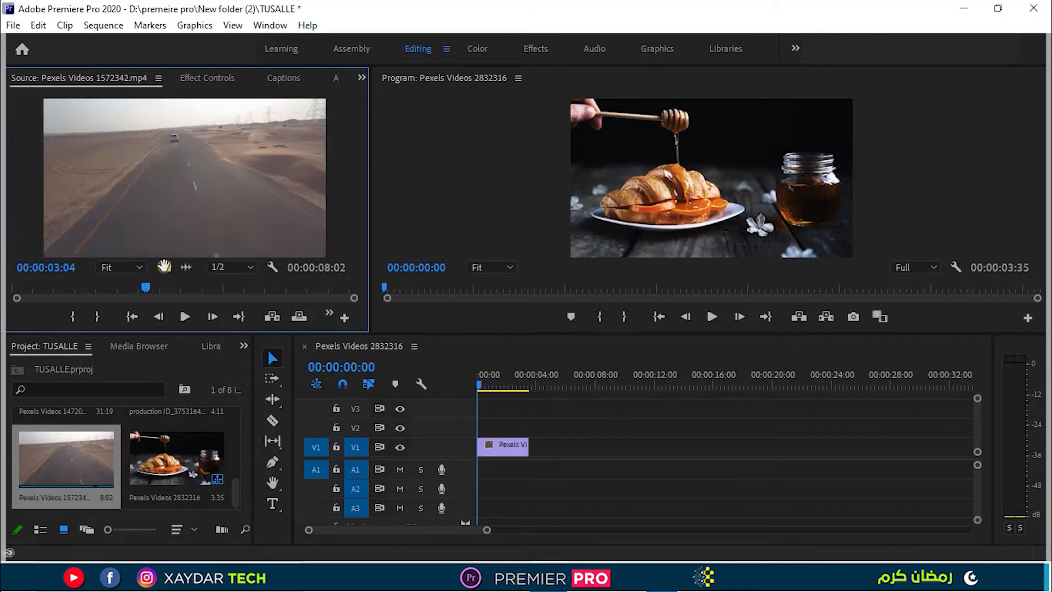
- Mark Pexels Videos 1572342 from 00:00:03:04 to 00:00:05:12 and add only its video on V1 directly after the croissant clip
click(72, 317)
drag(145, 286, 244, 287)
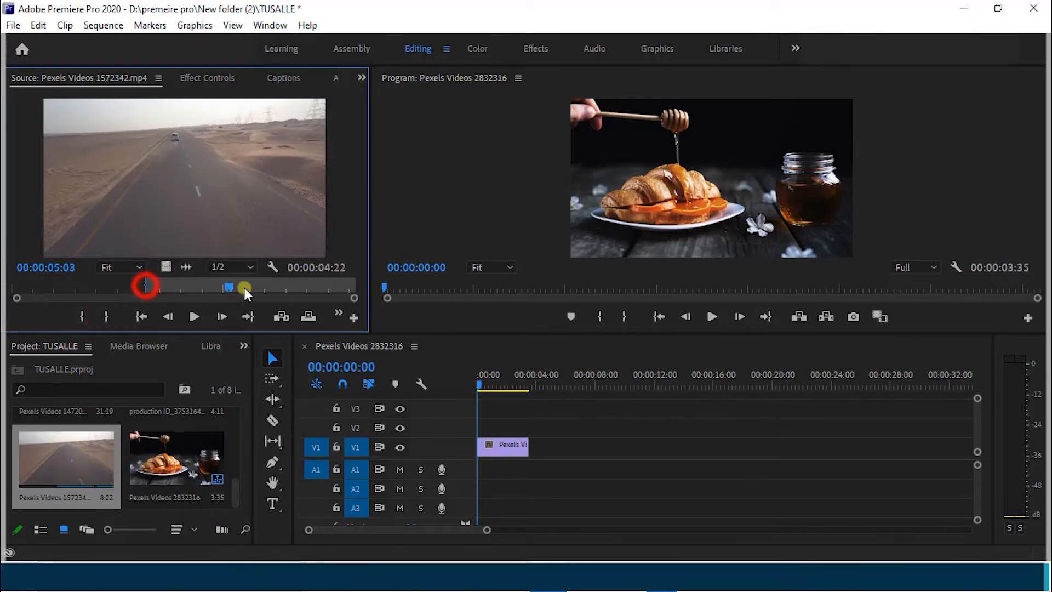
click(106, 316)
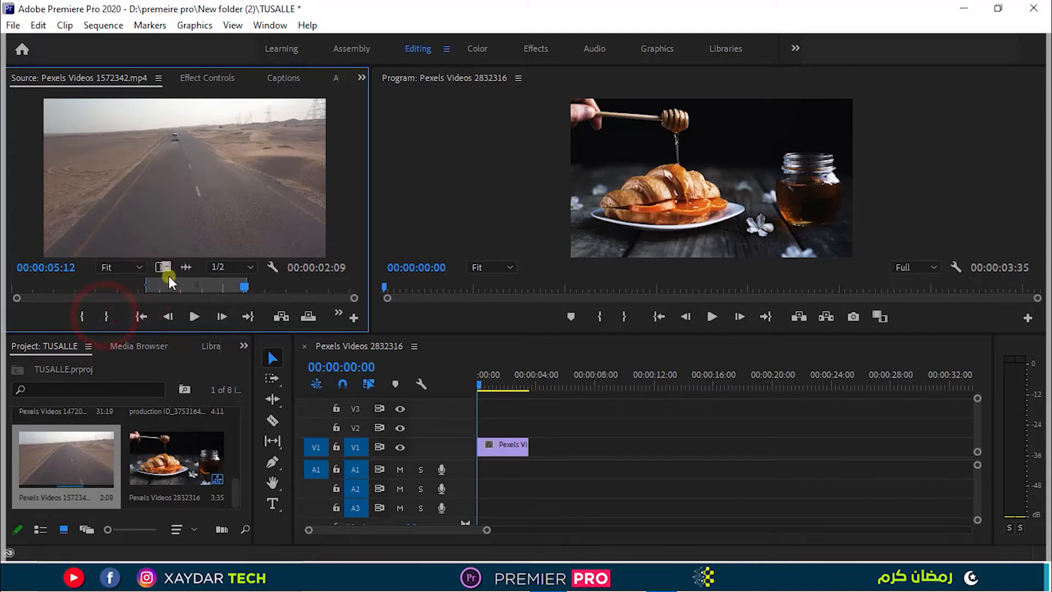
drag(164, 267, 525, 445)
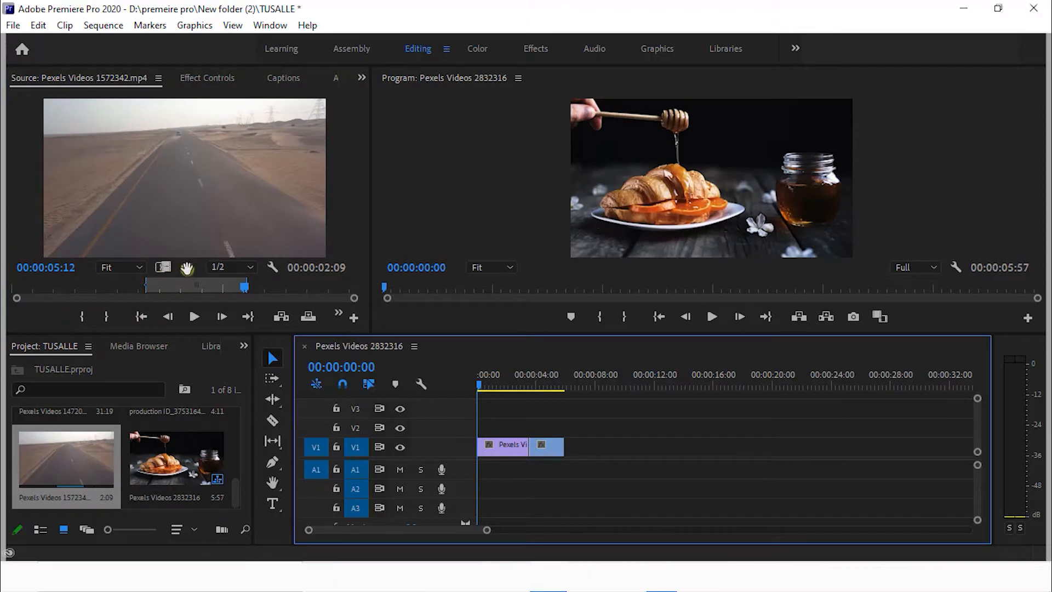
- Add only the marked road clip's audio to track A1, starting at about 00:00:04:54, and scrub the playhead there
drag(187, 268, 580, 449)
click(573, 386)
drag(574, 390, 551, 406)
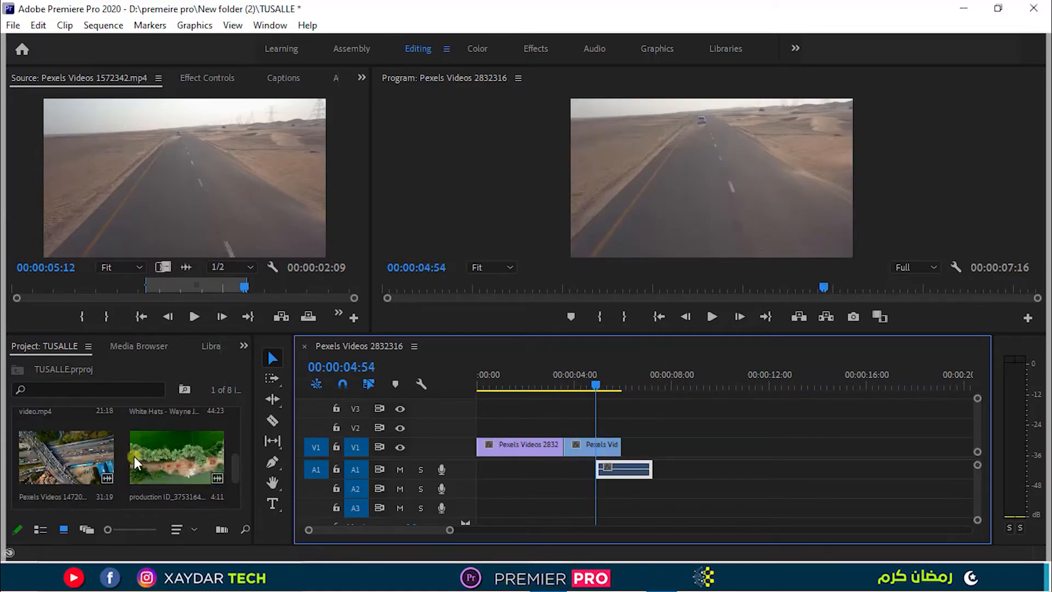
- Mark Pexels Videos 1472014 from 00:00:21:25 to 00:00:27:03 and add only its video on V1 after the road clip
double_click(85, 458)
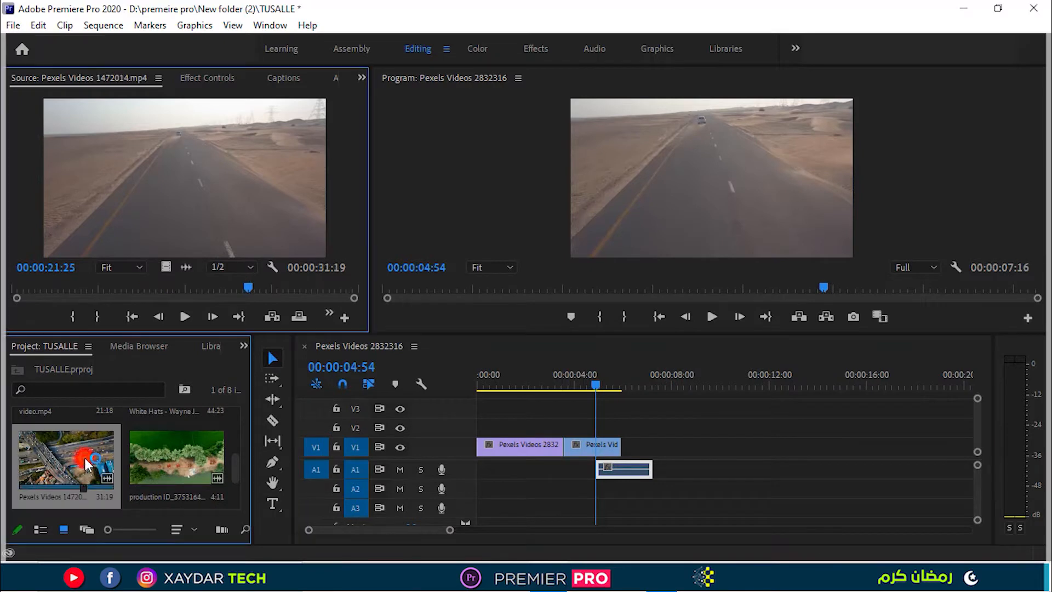
click(76, 316)
drag(256, 289, 305, 290)
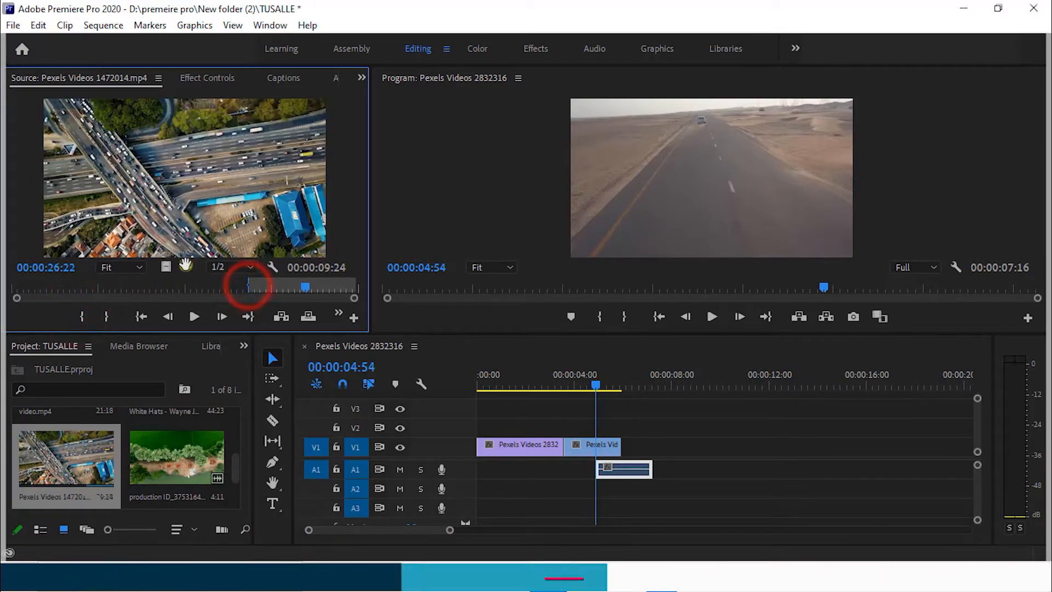
click(106, 316)
drag(163, 267, 630, 447)
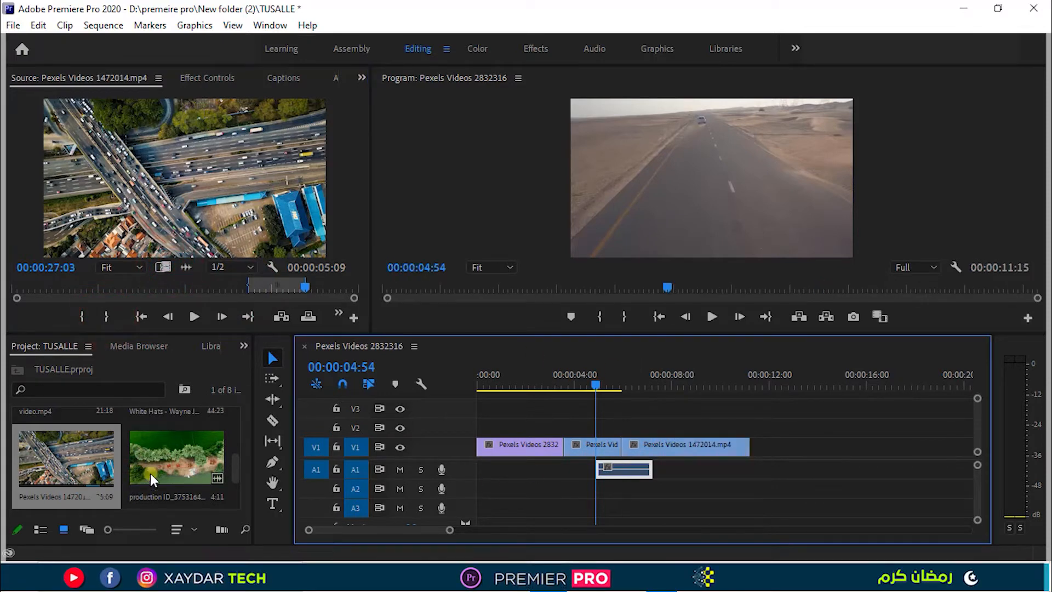
- Mark Pexels Videos 4708 from near its start to 00:00:15:08 and add only its video at the end of V1
scroll(162, 448, down, 2)
scroll(162, 448, down, 2)
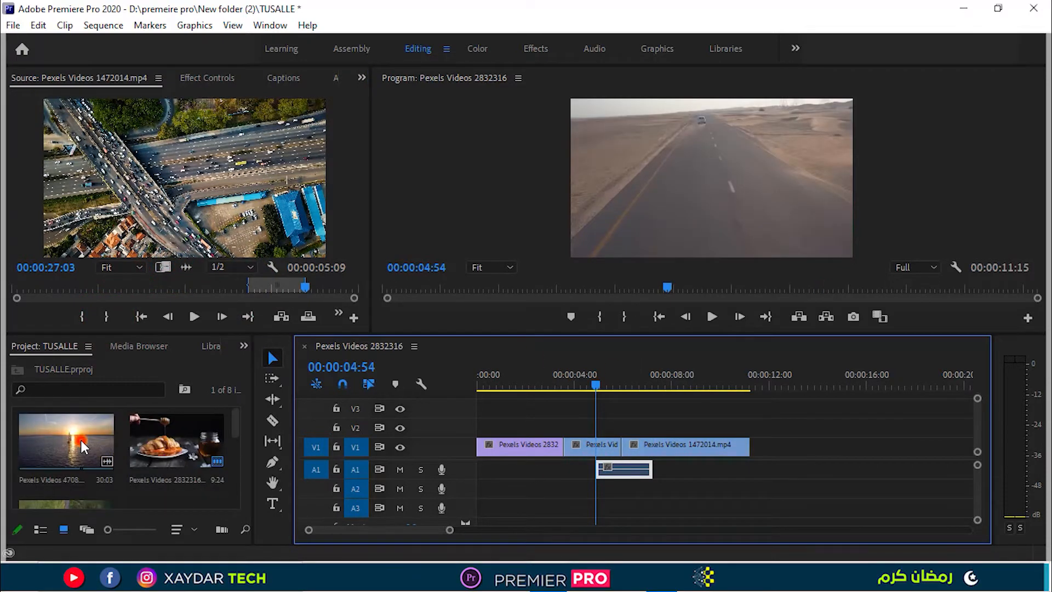
double_click(80, 439)
click(79, 315)
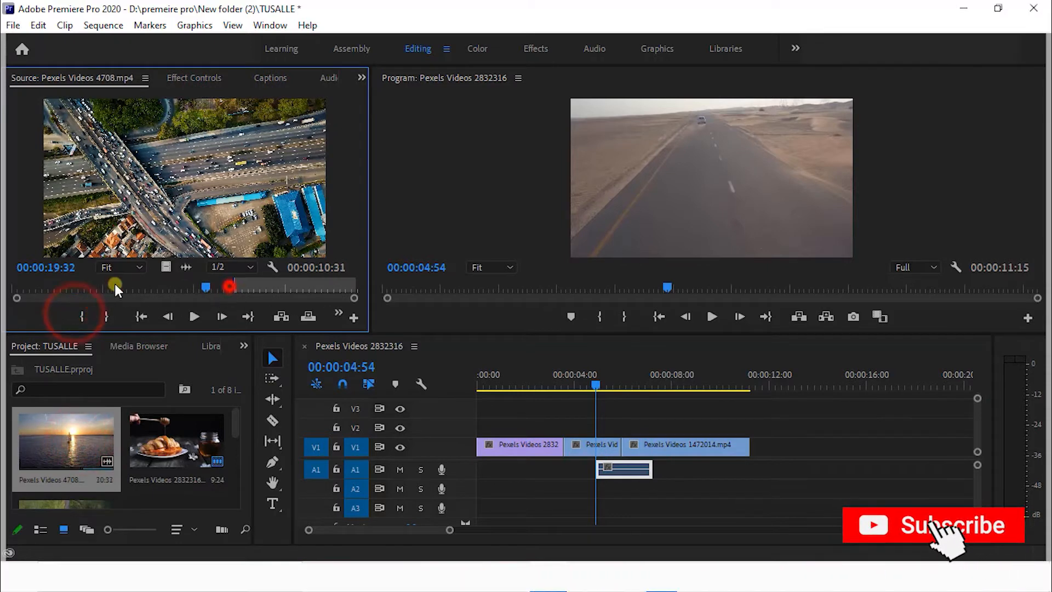
drag(115, 287, 56, 288)
click(83, 315)
click(113, 318)
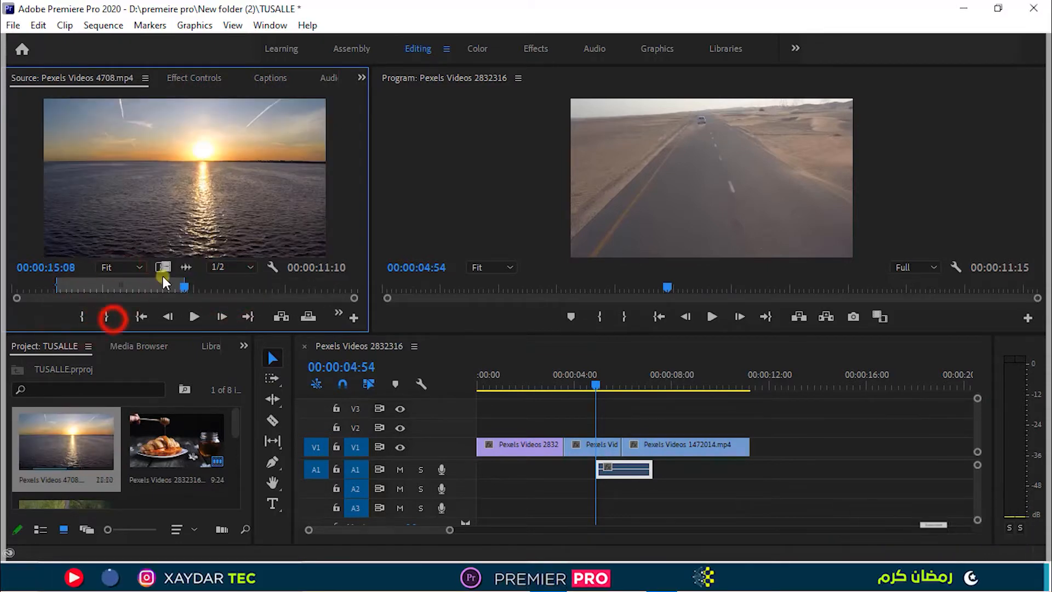
drag(165, 268, 754, 445)
- Mark a short section of the croissant clip ending at 00:00:08:07 and place its video on V2 above the start of the highway clip
double_click(176, 442)
drag(103, 290, 308, 287)
click(83, 316)
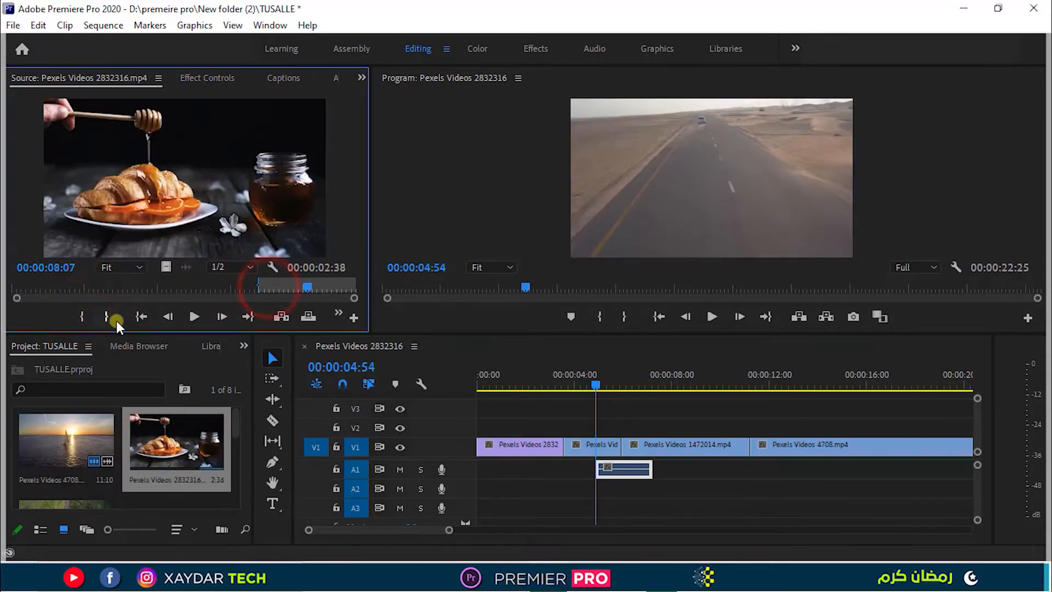
click(108, 318)
drag(167, 268, 637, 430)
key(ctrl+z)
click(535, 421)
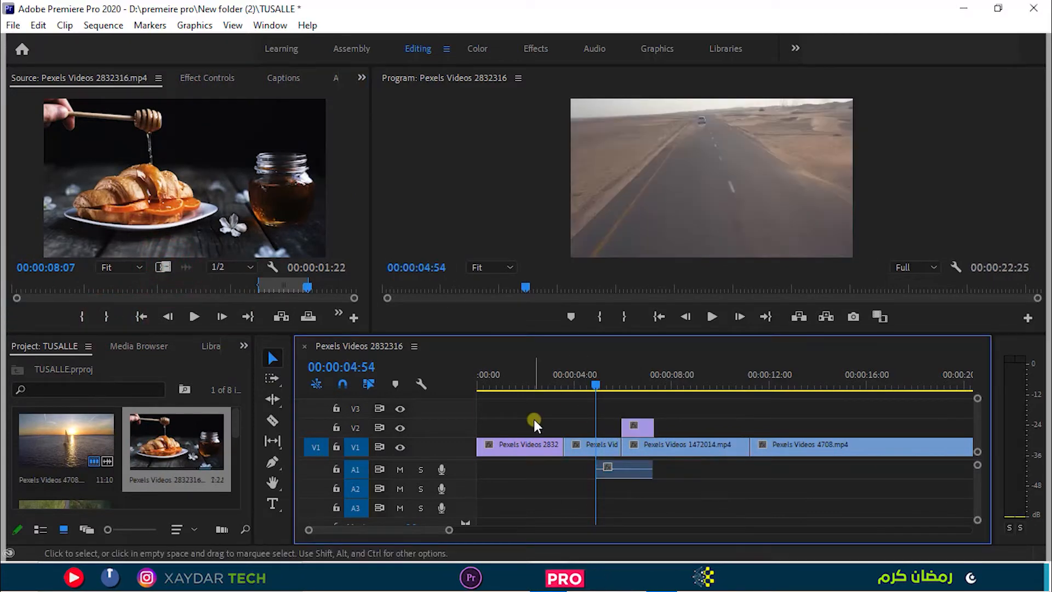
- Enlarge the timeline area vertically and return the playhead to the start of the sequence
drag(591, 335, 588, 296)
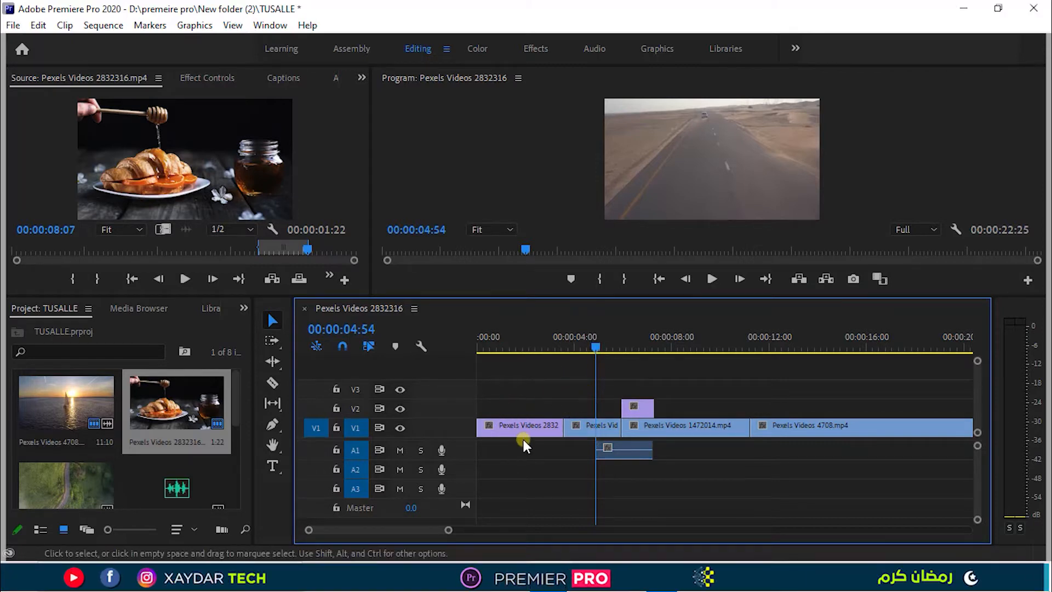
key(Home)
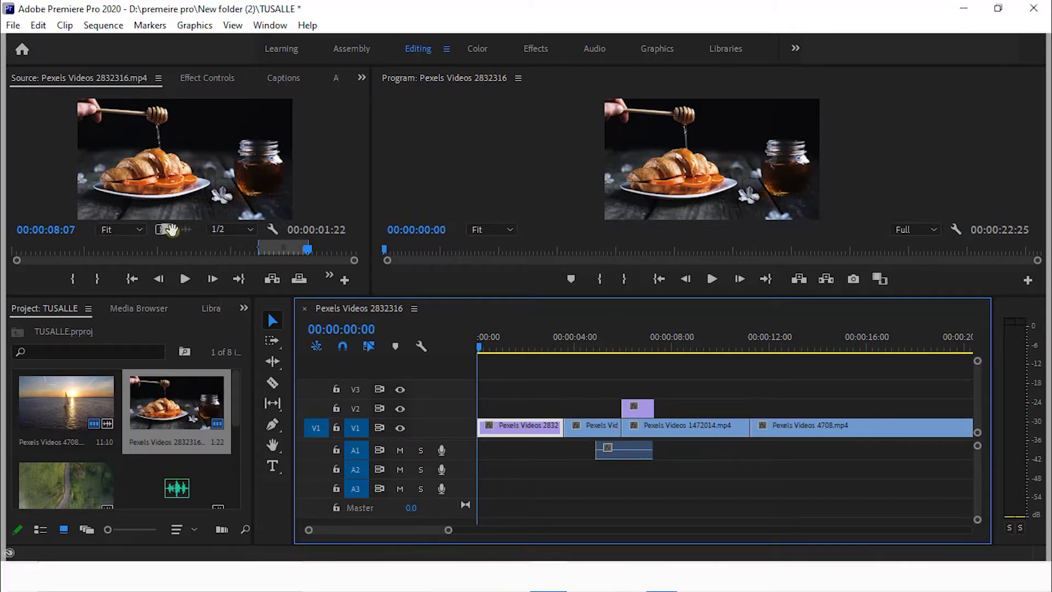
drag(171, 229, 629, 408)
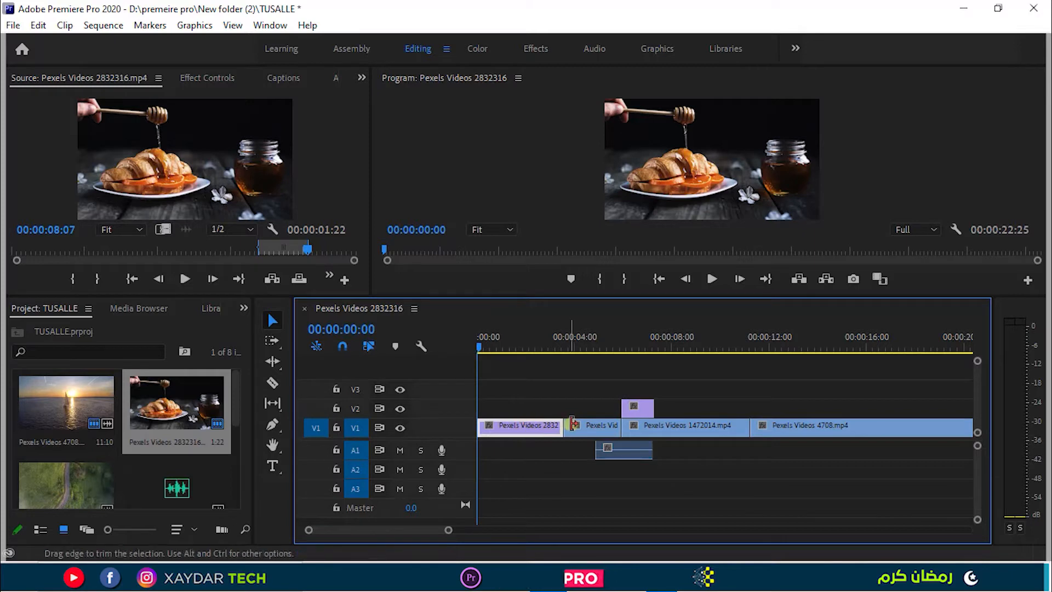
- Shift every clip after the first one later in the timeline to open a gap of about two seconds
drag(570, 391, 833, 466)
drag(586, 426, 631, 430)
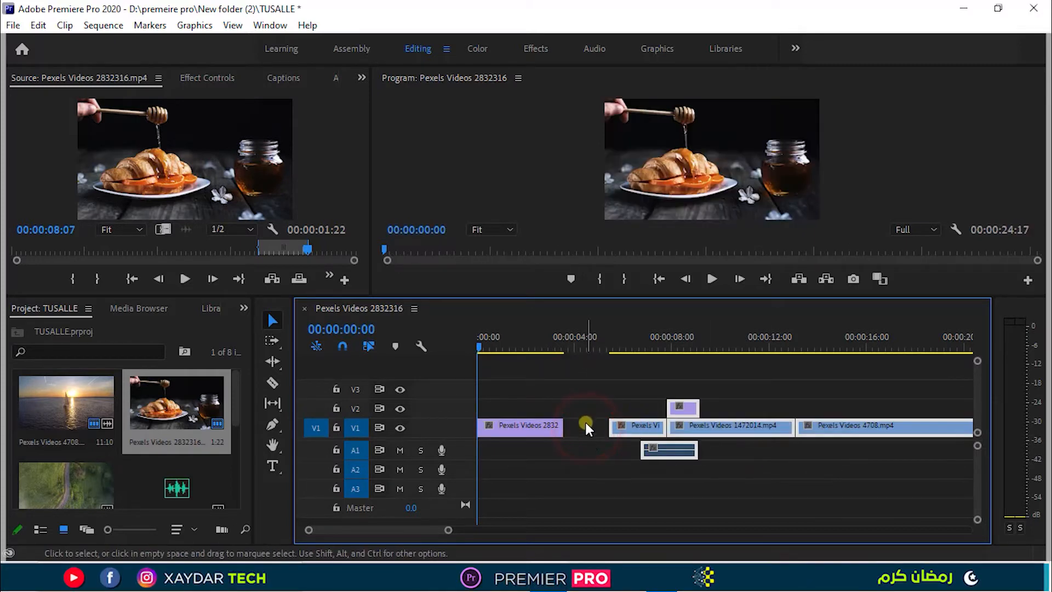
- Scrub to 00:00:03:19, preview playback around the end of the first clip, and return the playhead to the start
drag(477, 347, 558, 389)
click(707, 279)
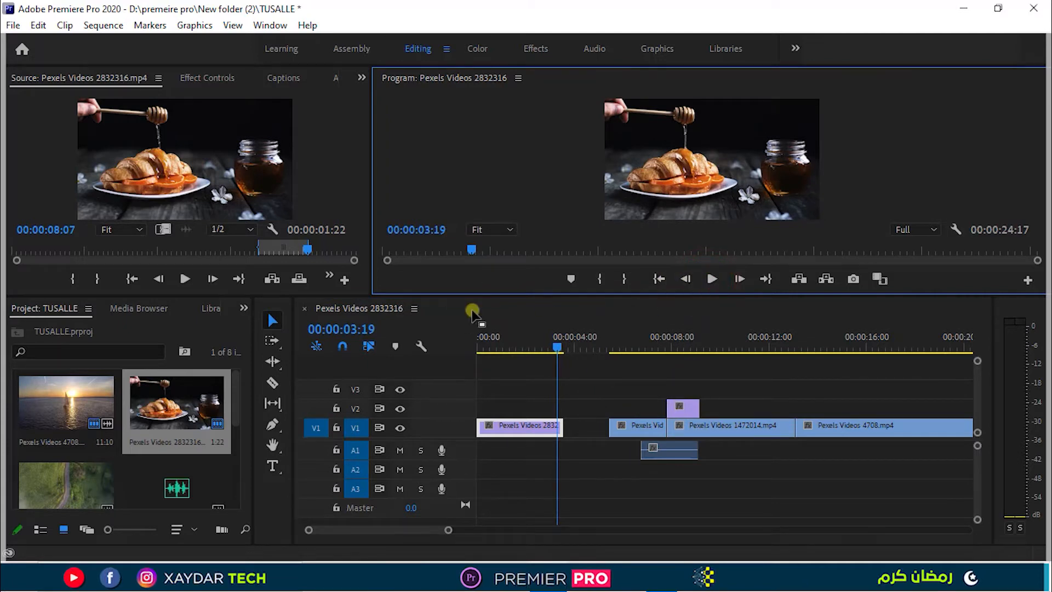
click(712, 279)
click(712, 279)
drag(565, 348, 439, 374)
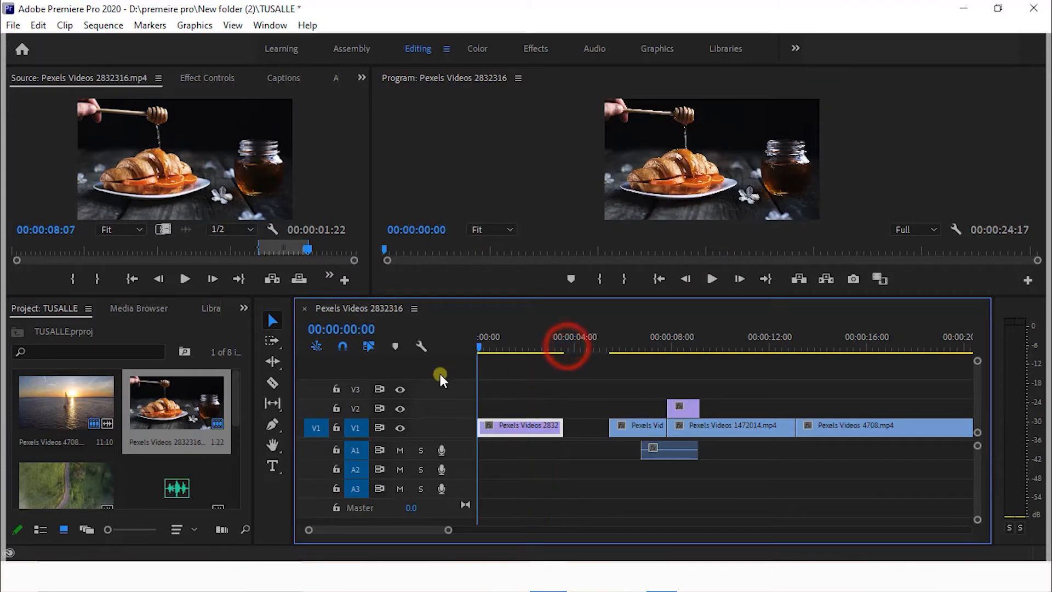
- Play the sequence from its start, examine the empty gap after the first clip, and continue playback to 00:00:10:26
key(space)
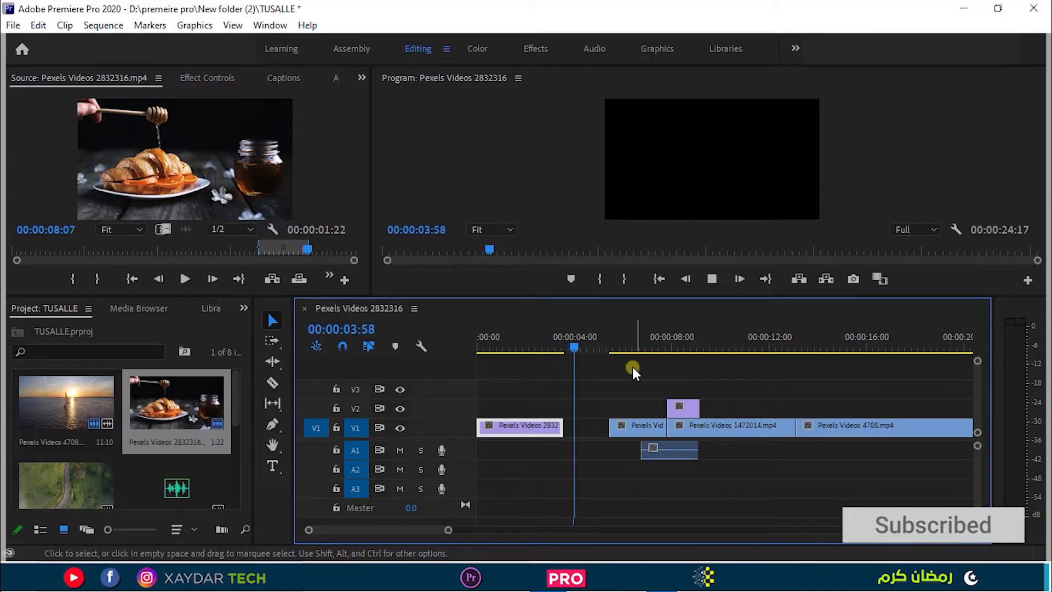
click(585, 346)
drag(585, 346, 577, 400)
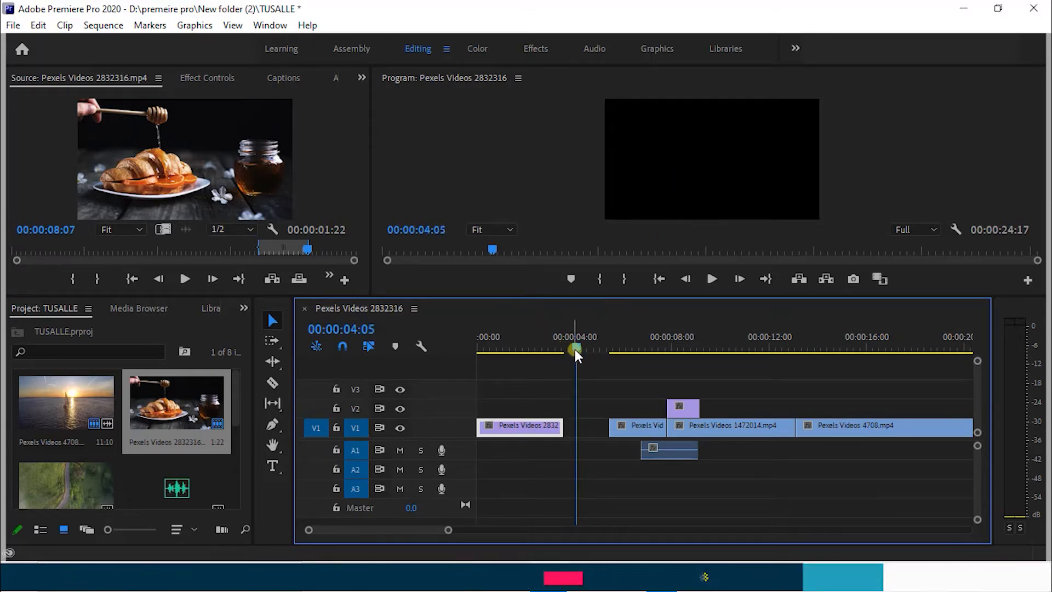
drag(576, 348, 589, 347)
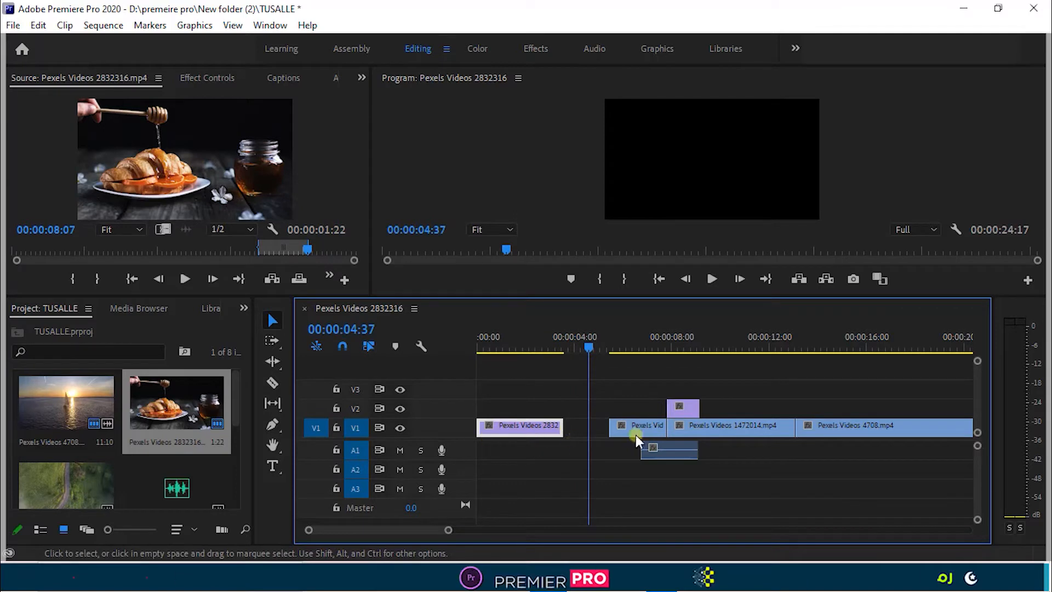
click(589, 349)
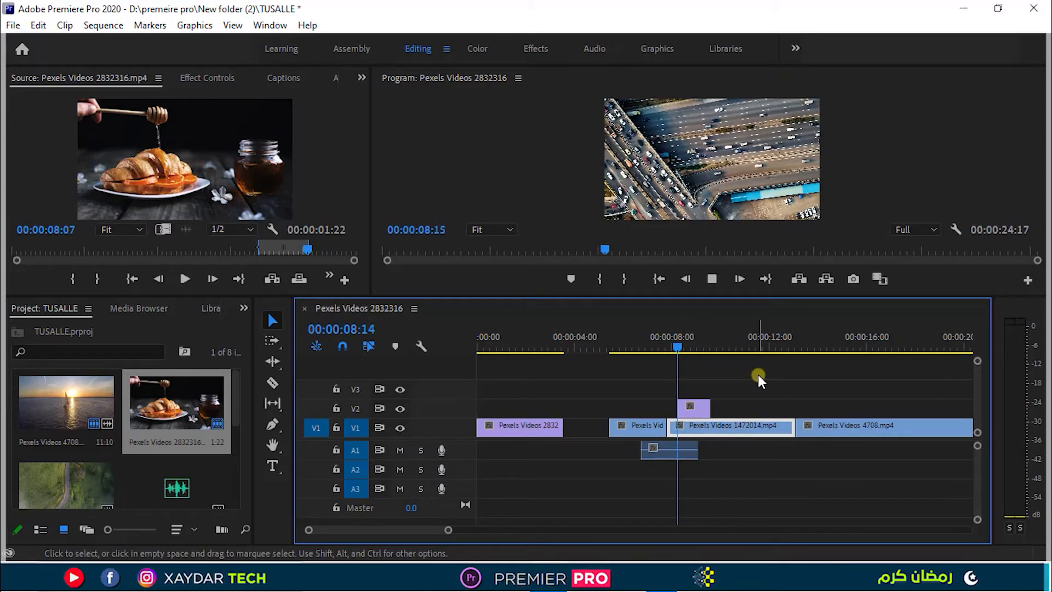
click(712, 279)
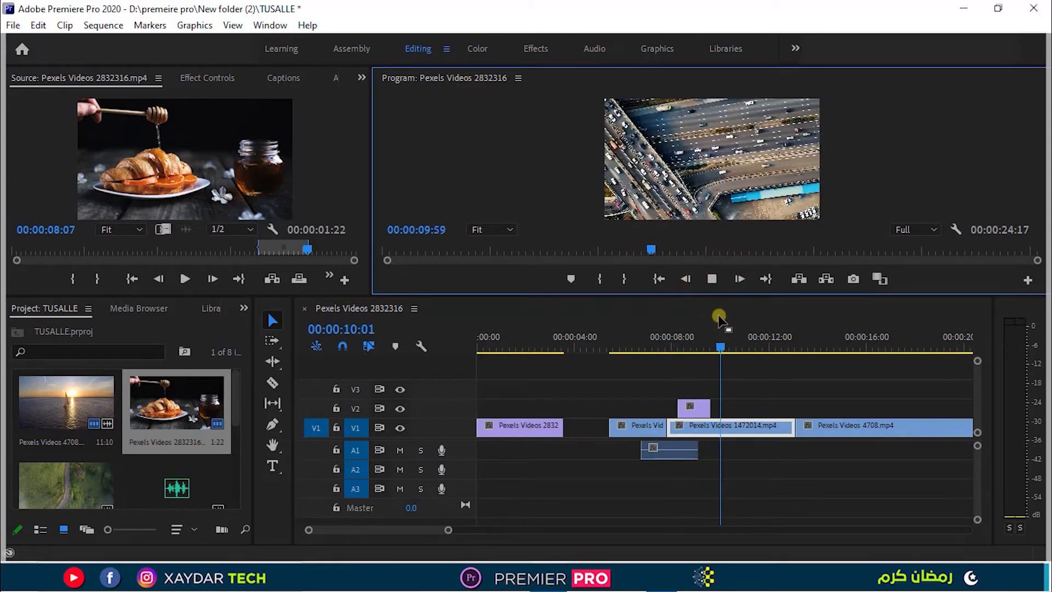
key(space)
- Close the gap between the first and second clips on V1 and return the playhead to the sequence start
right_click(593, 424)
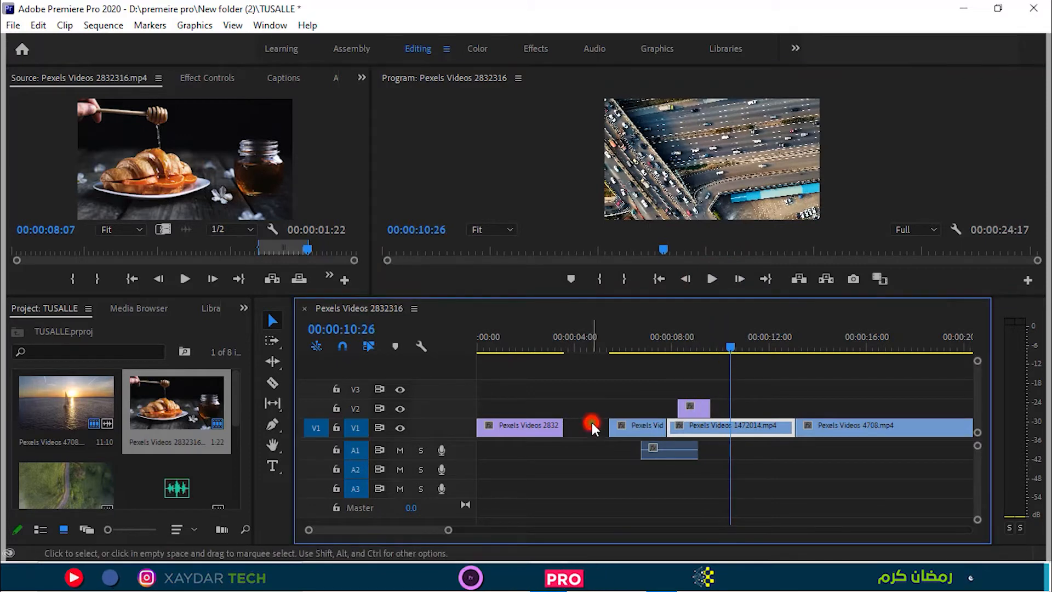
click(606, 431)
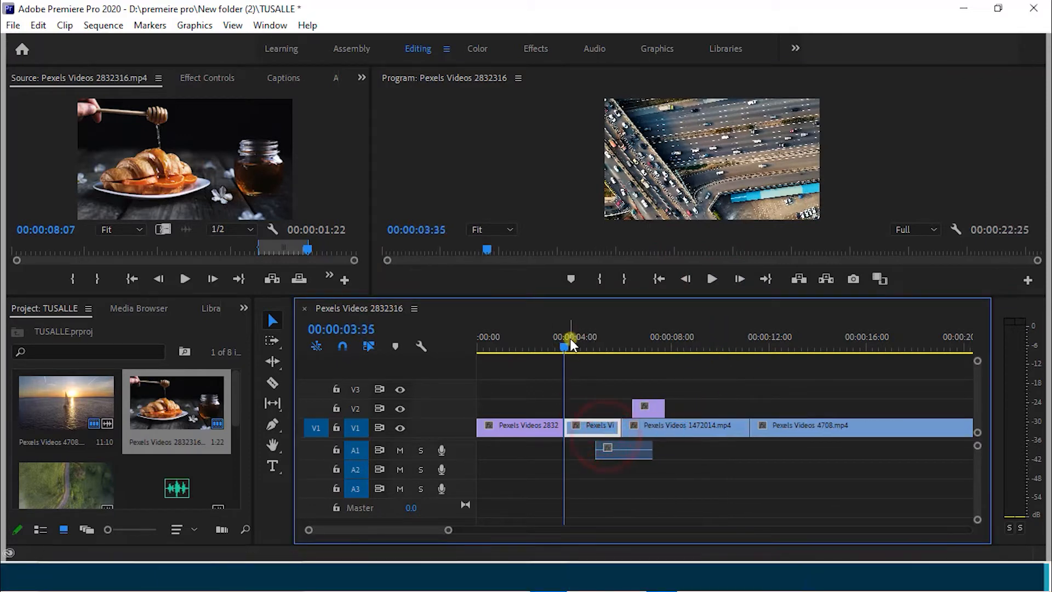
key(Home)
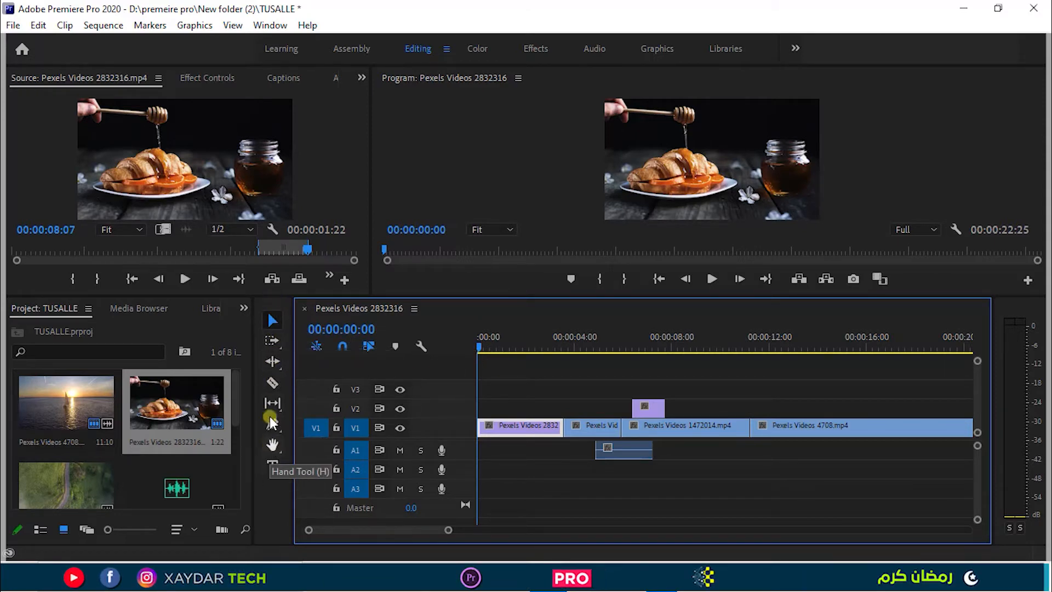
- Use the Selection tool to move the short croissant clip from track V2 up to V3
click(274, 320)
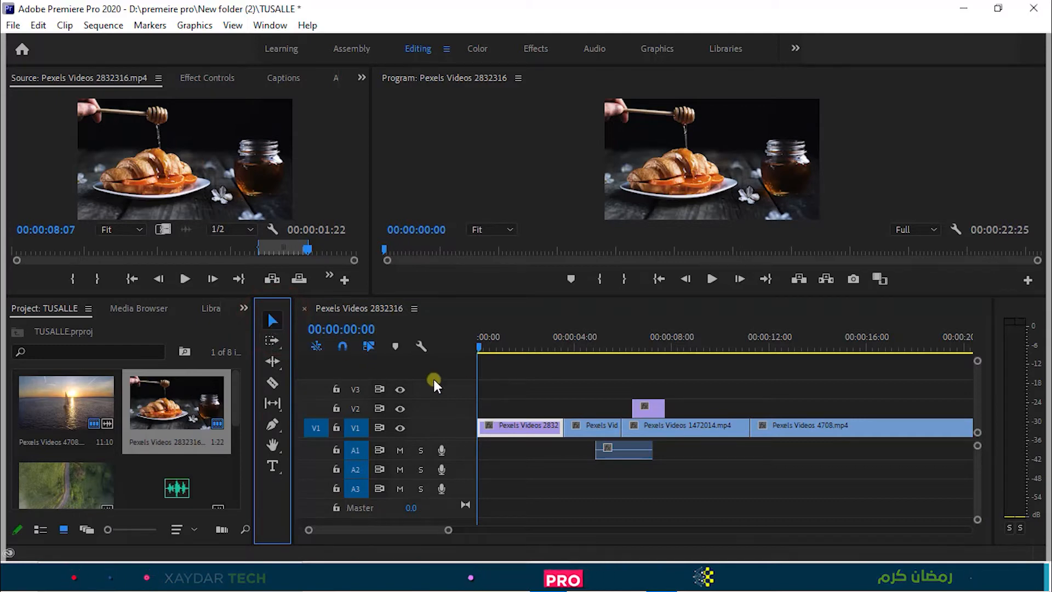
mouse_move(640, 408)
mouse_down()
mouse_move(601, 388)
mouse_move(705, 382)
mouse_move(665, 399)
mouse_move(640, 389)
mouse_up()
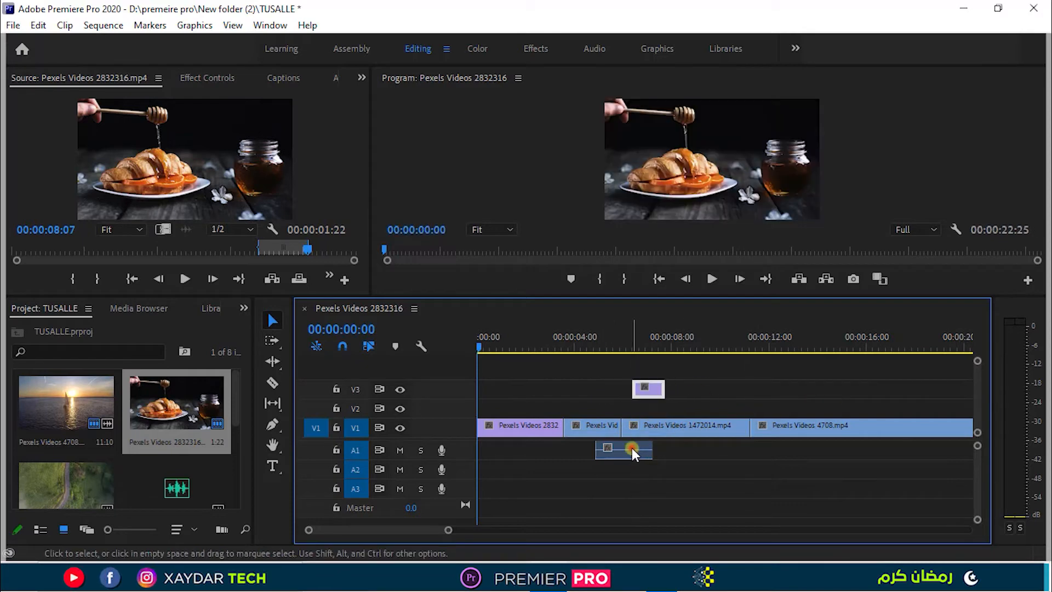
- Move the short audio clip to A2, ending flush with the Pexels Videos 1472014 clip, and lower the short croissant clip from V3 to V2
drag(630, 453, 727, 470)
drag(492, 391, 758, 490)
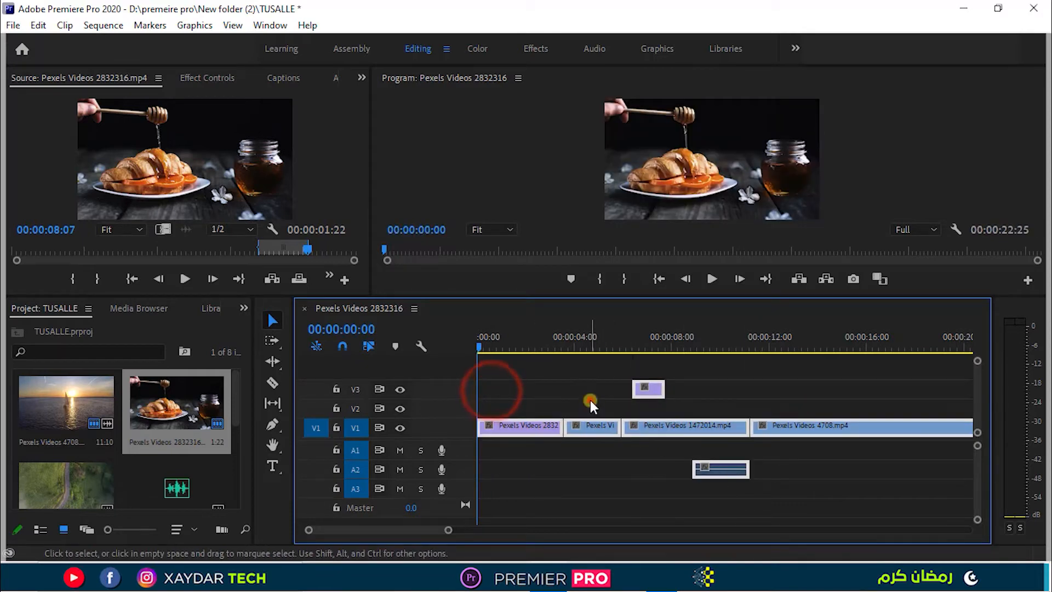
click(590, 402)
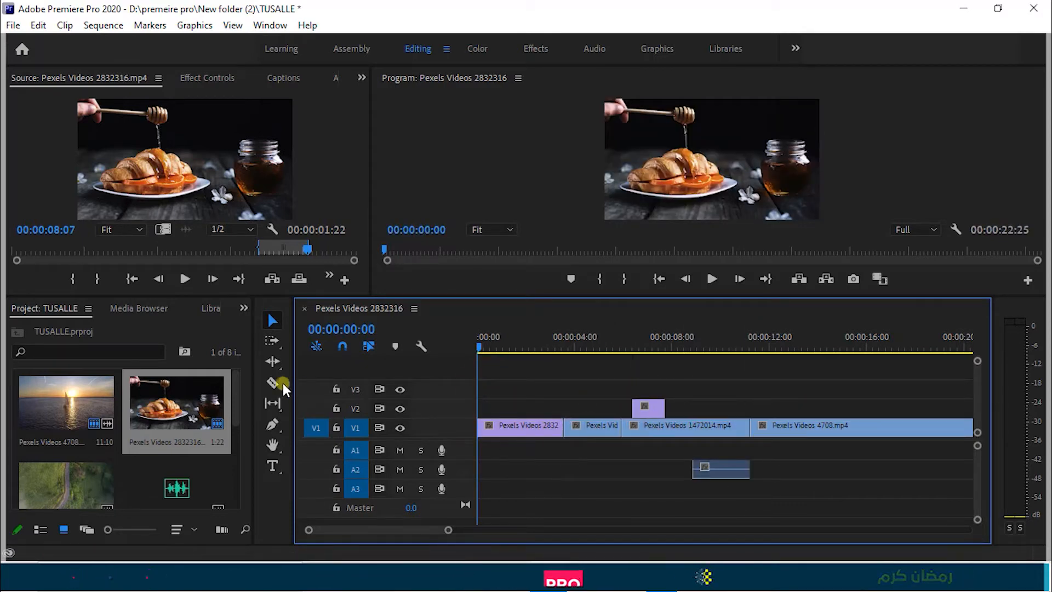
- Split the first clip on V1 at 00:00:01:18 with the Razor tool, and return to the Selection tool
click(283, 384)
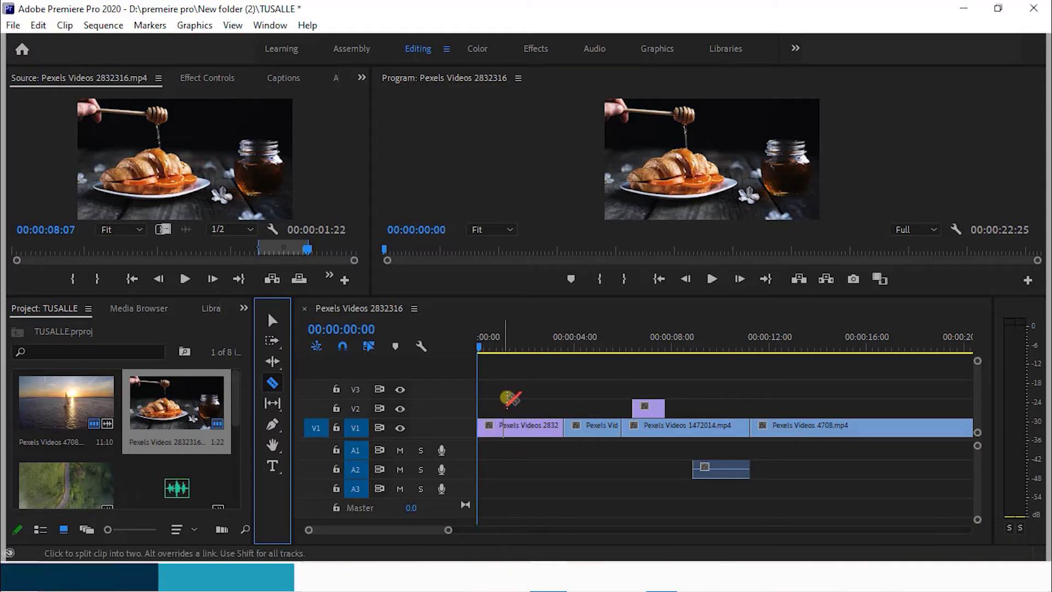
drag(480, 348, 510, 351)
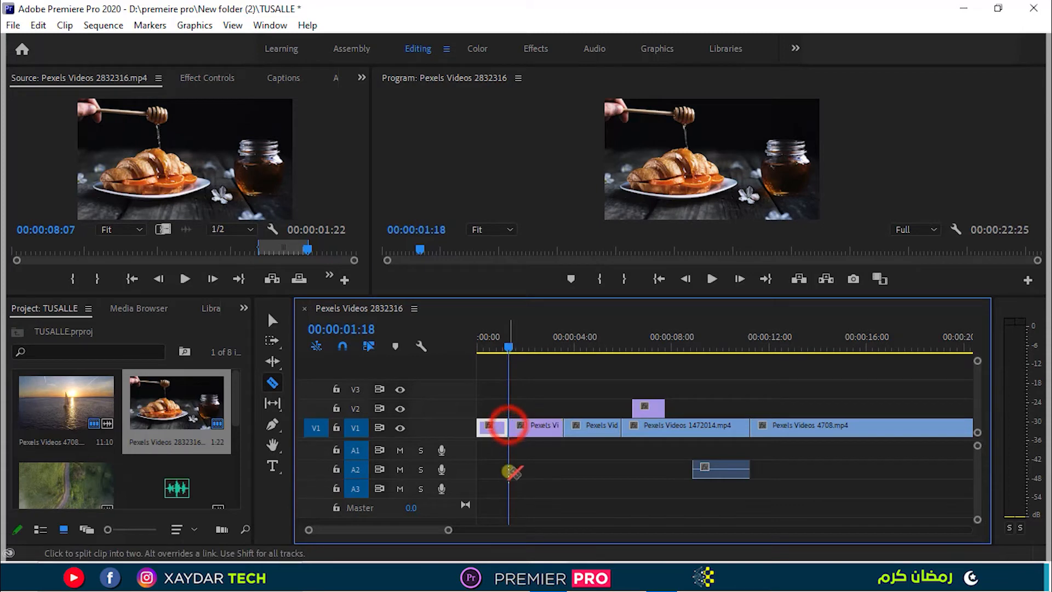
key(v)
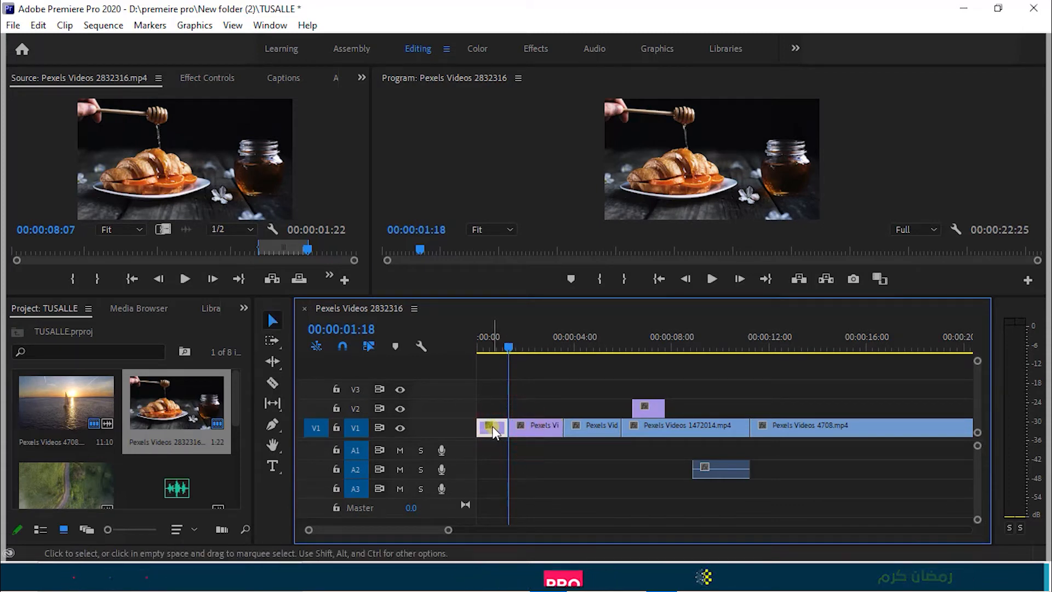
- Delete the first piece of the split clip, ripple-delete the gap it leaves, and move the playhead to the first clip's end
click(492, 427)
key(Delete)
right_click(495, 427)
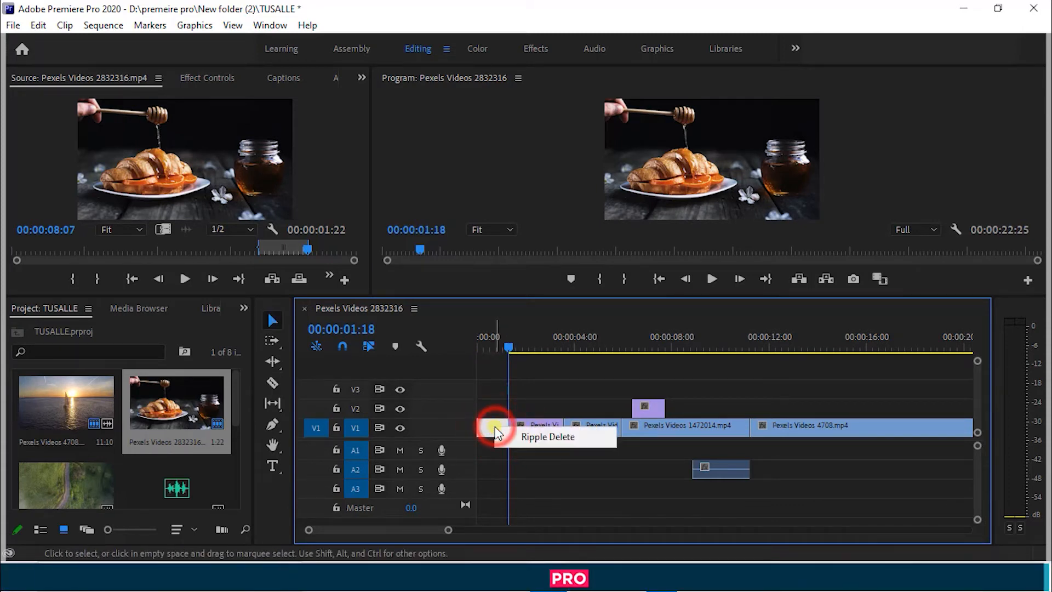
click(511, 435)
click(477, 350)
key(Down)
- Cut the Pexels Videos 4708 clip on V1 at three points with the Razor tool, and return to the Selection tool
click(273, 382)
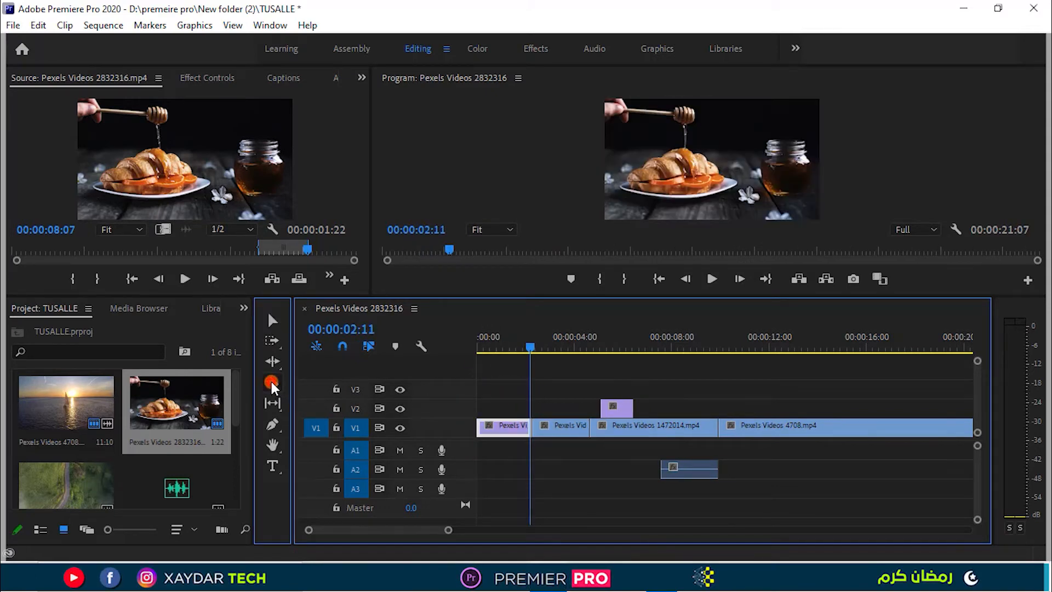
click(762, 427)
click(820, 426)
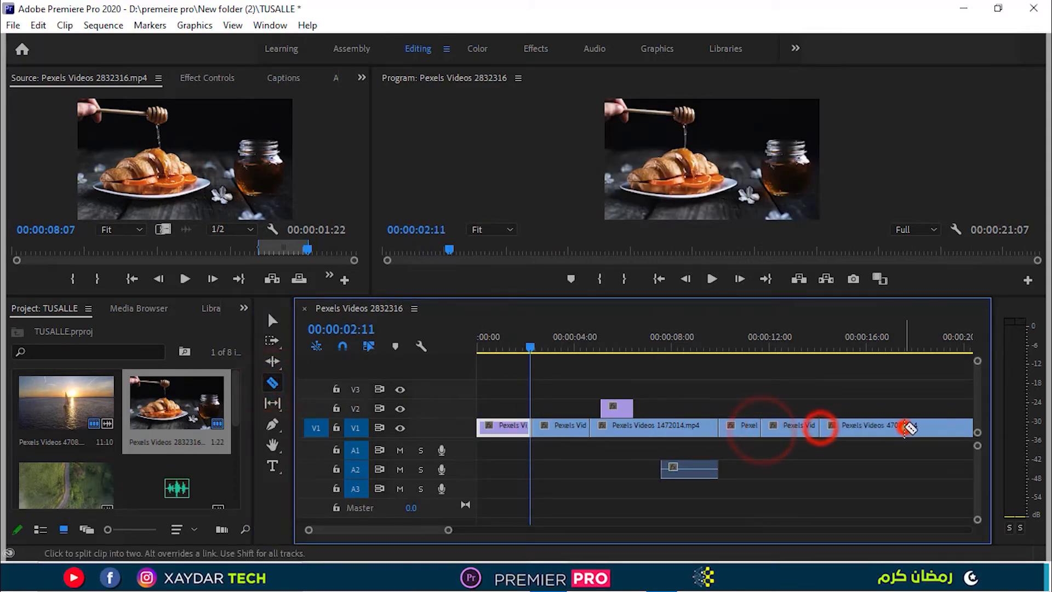
click(904, 427)
key(b)
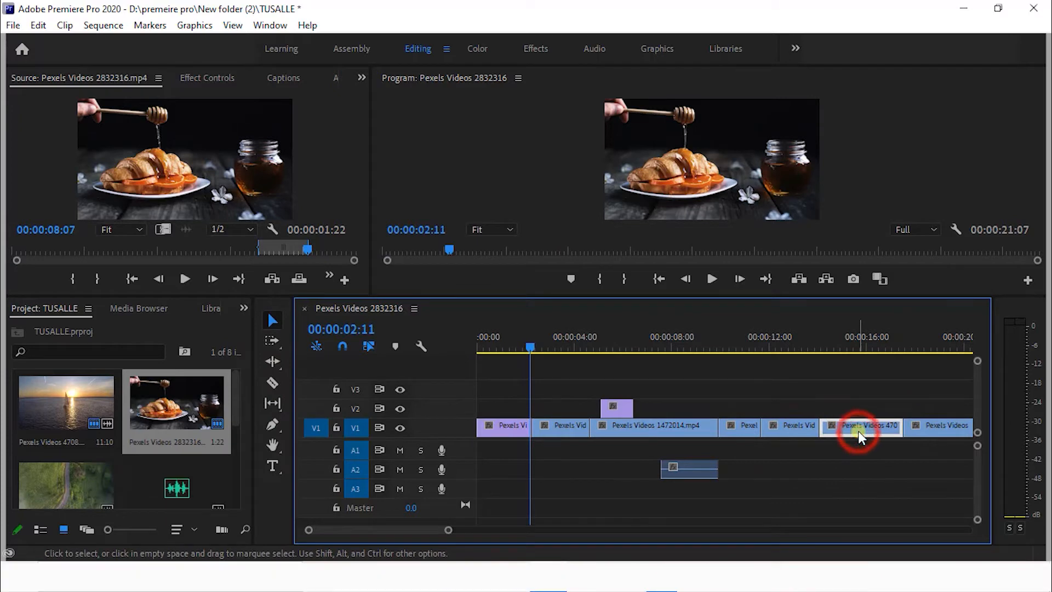
- Delete the first three pieces of the Pexels Videos 4708 clip and ripple-delete the gap before the remaining piece
key(Delete)
click(794, 435)
key(Delete)
click(731, 428)
key(Delete)
right_click(785, 433)
click(822, 446)
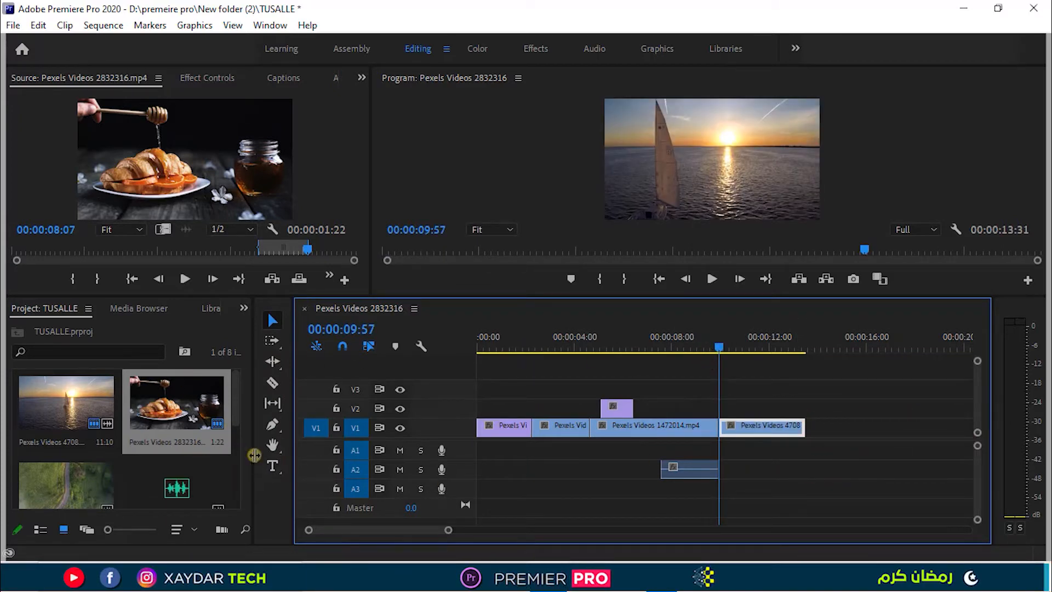
- Add the title "xaydar tech" over the road footage with the Type tool, starting at 00:00:02:17
click(272, 464)
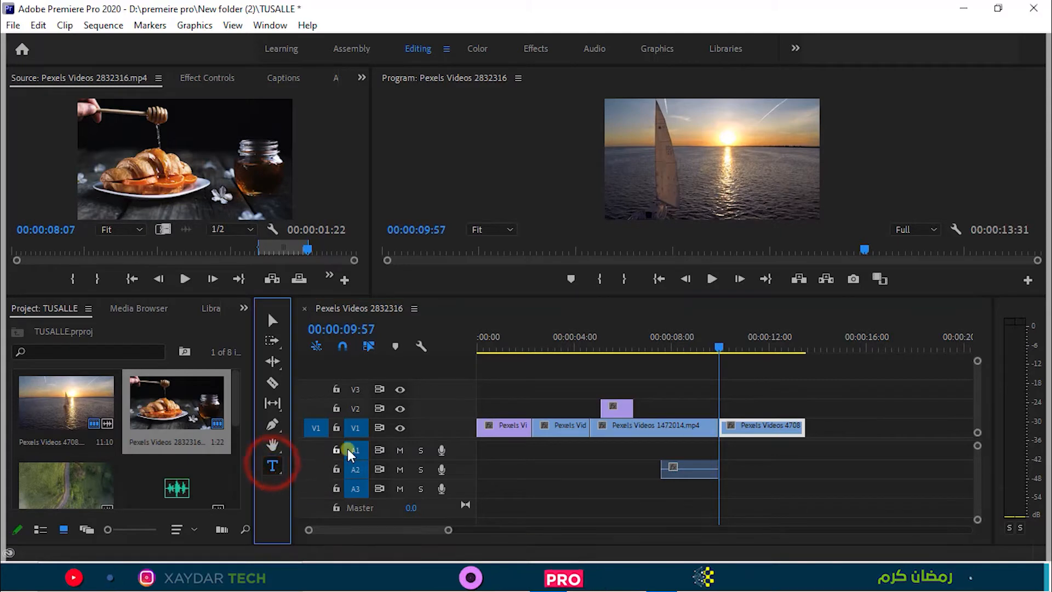
drag(494, 369, 534, 365)
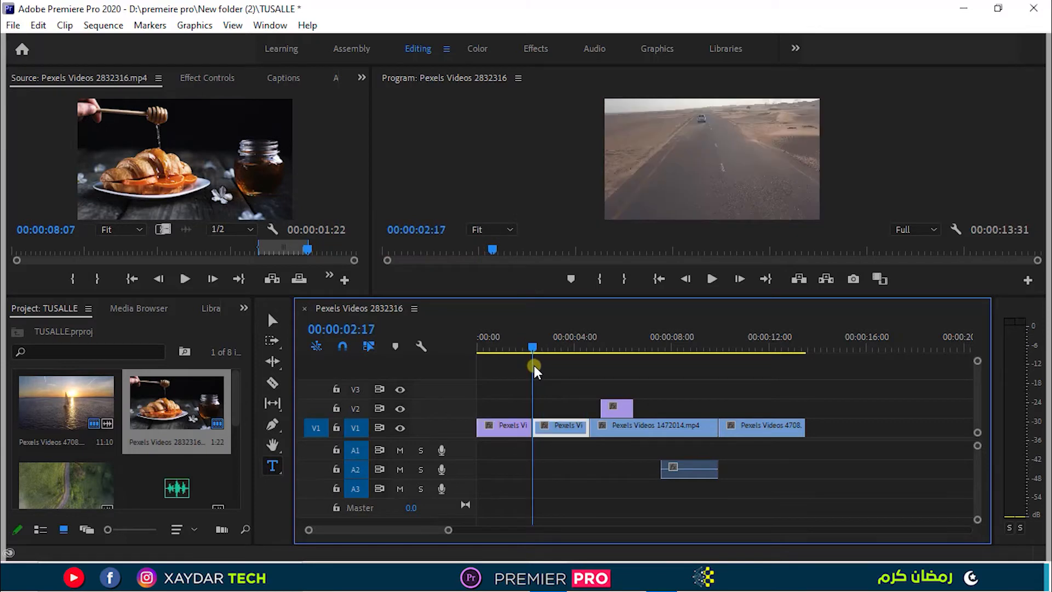
click(688, 158)
text(xayda)
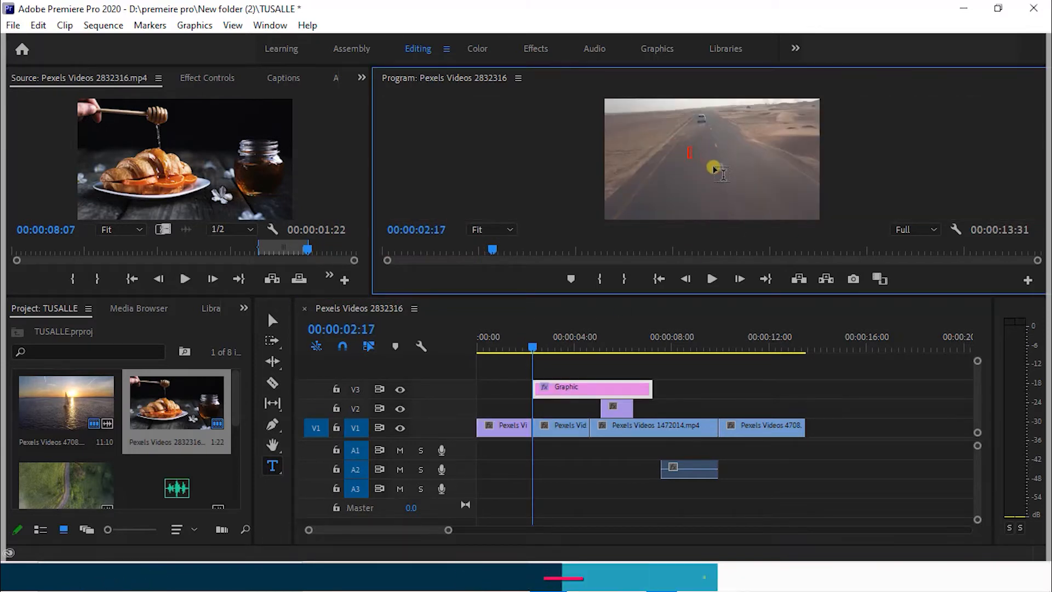
text(r)
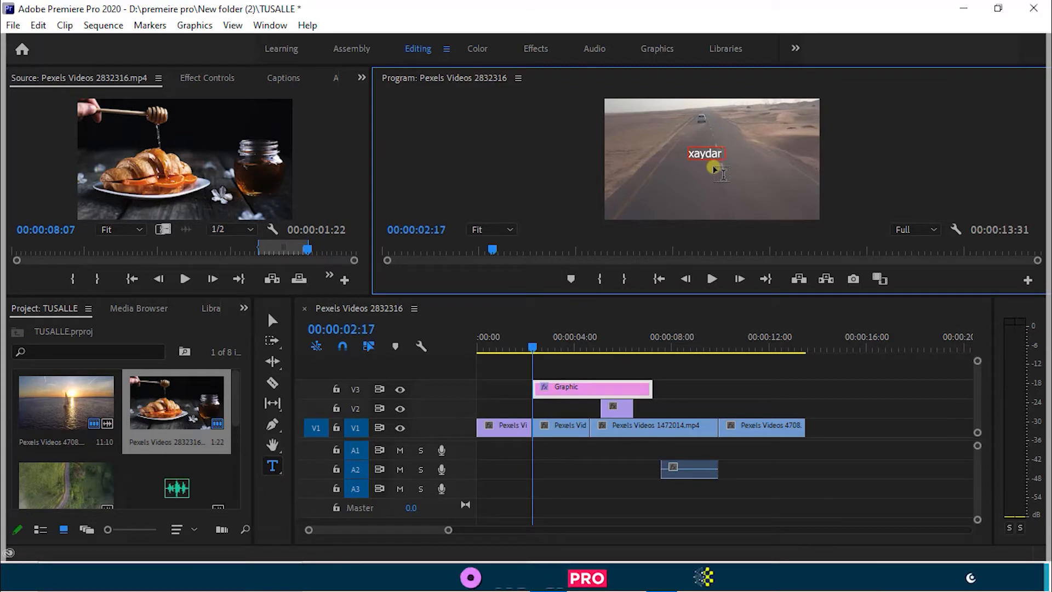
text( tech)
click(554, 471)
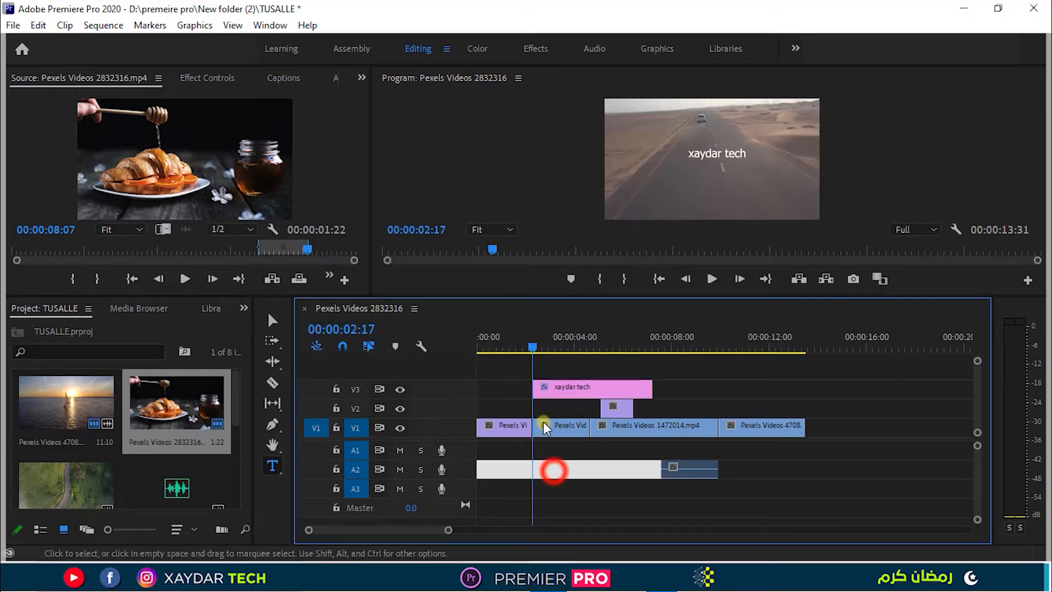
- Preview the title clip on V3 by scrubbing the playhead across it to 00:00:05:30
click(521, 388)
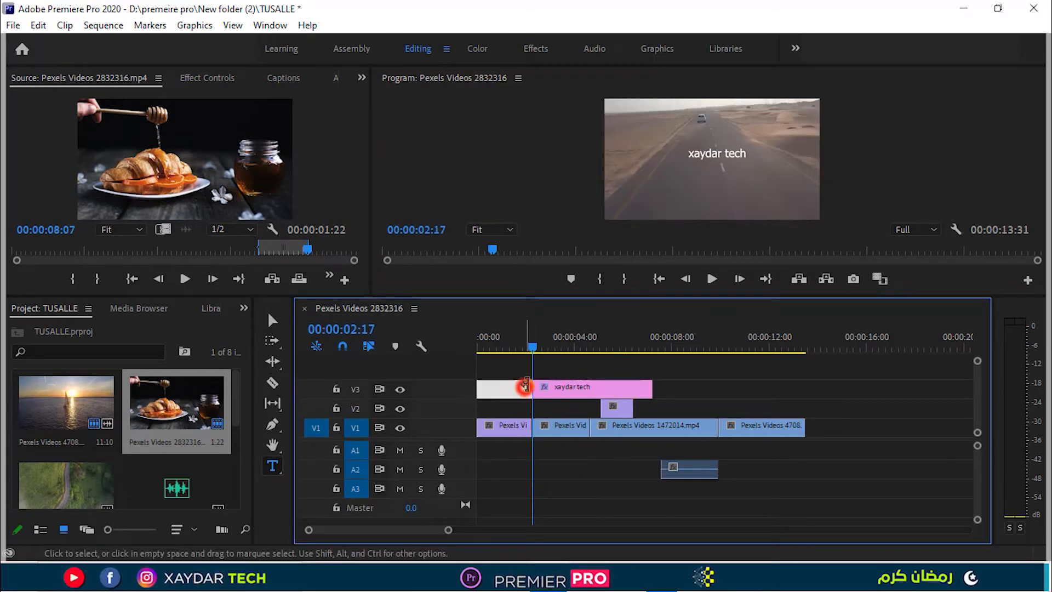
click(569, 388)
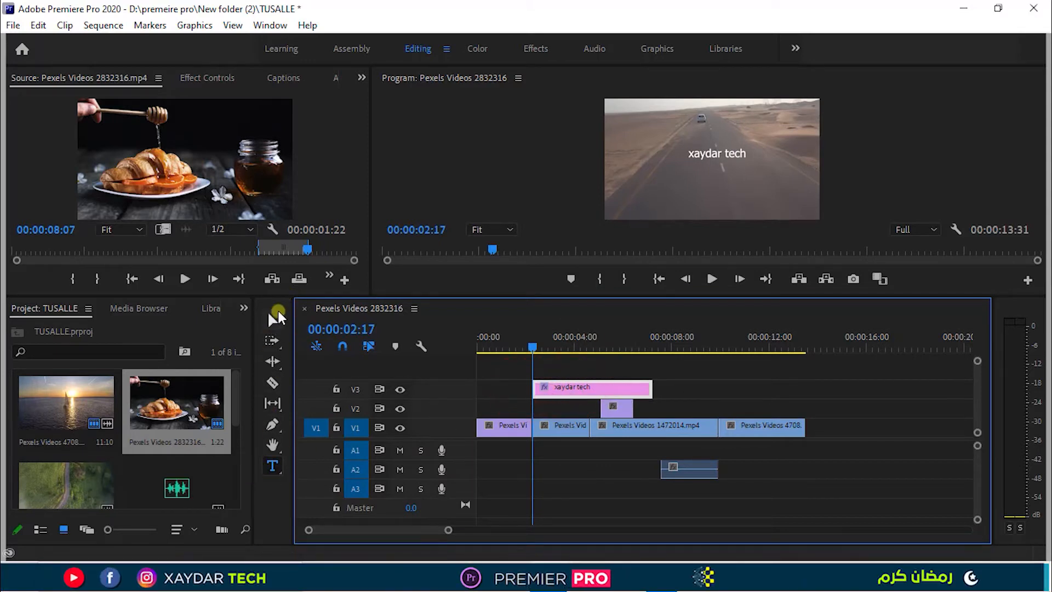
click(536, 349)
drag(532, 348, 571, 381)
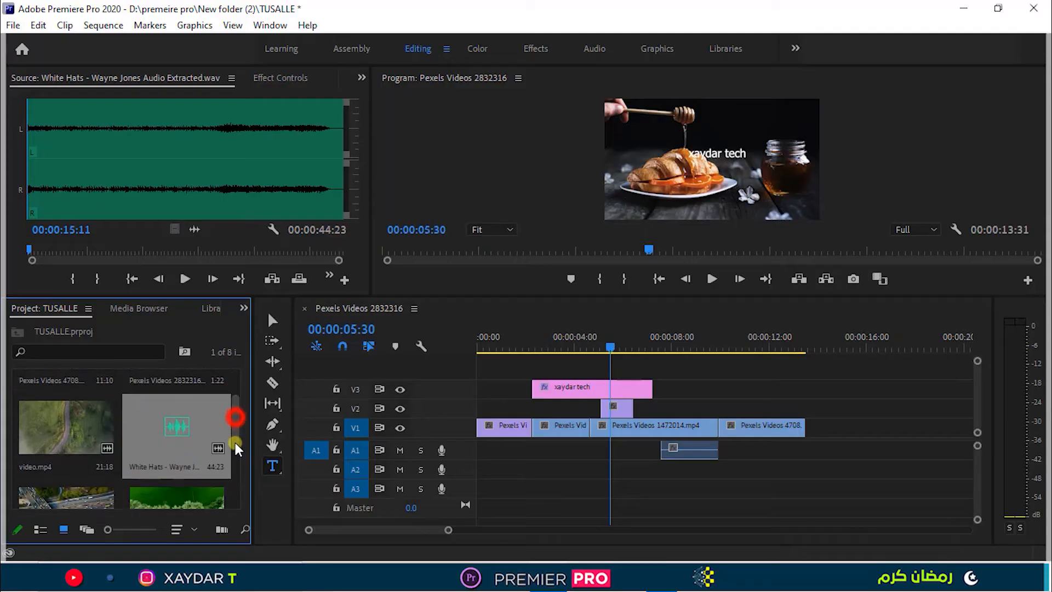
- Mark the White Hats audio from 00:00:15:11 to 00:00:39:11 and place it at the start of track A2
drag(235, 442, 235, 446)
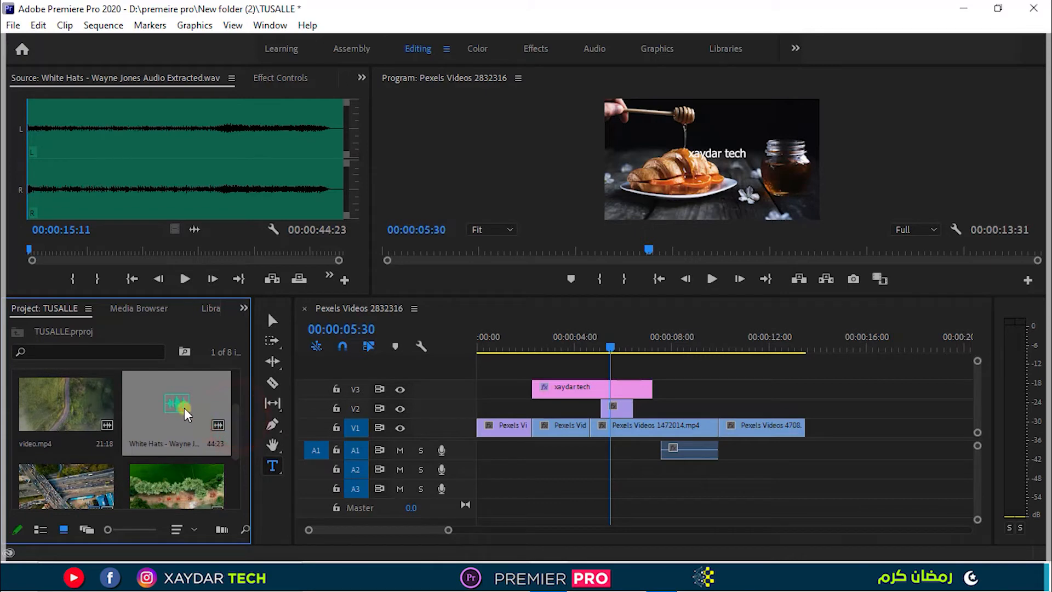
scroll(176, 412, up, 2)
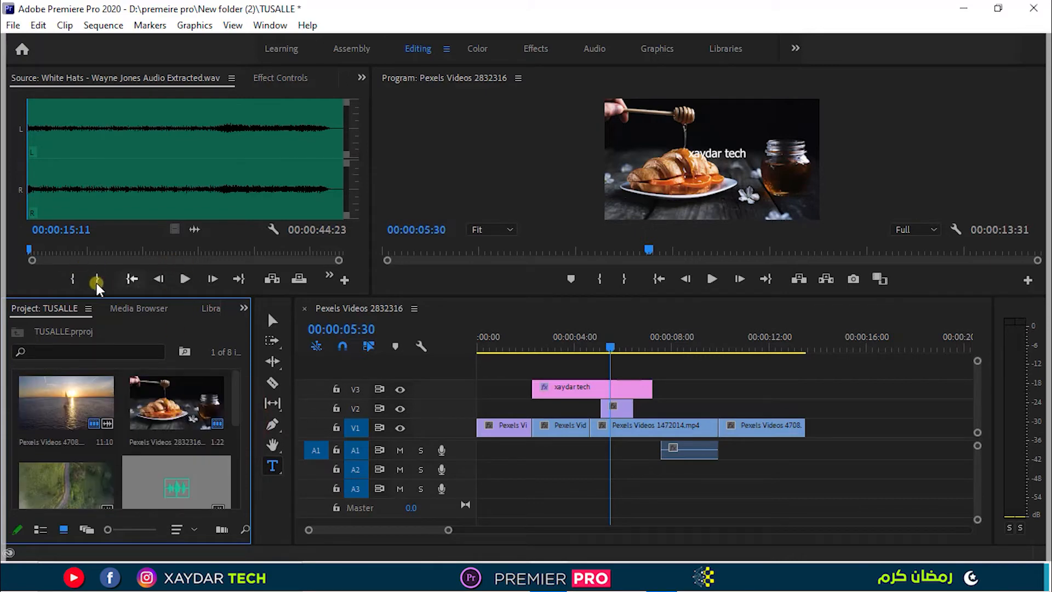
click(75, 280)
drag(33, 247, 195, 244)
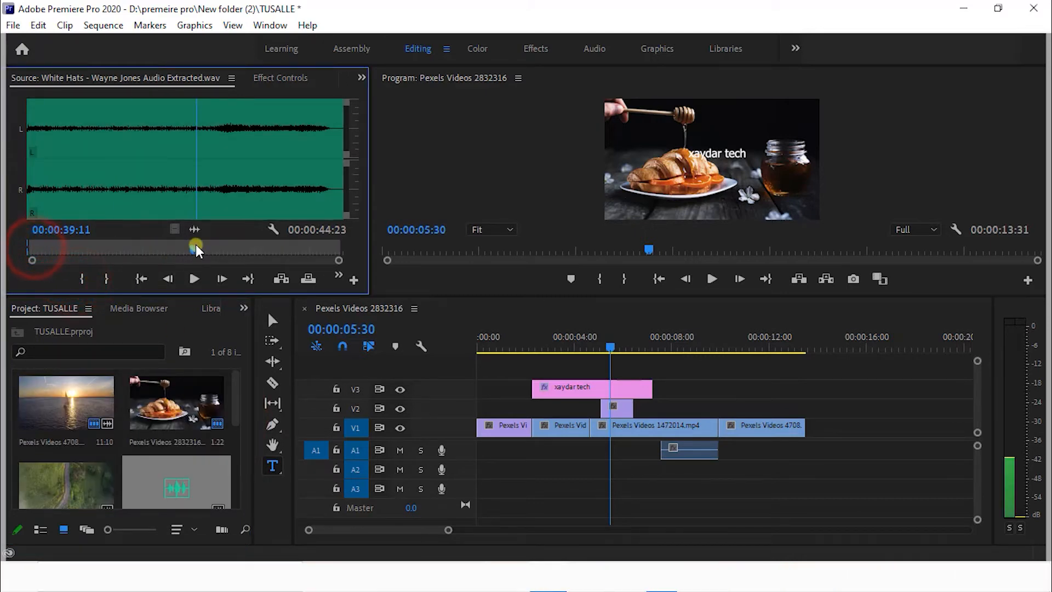
click(100, 280)
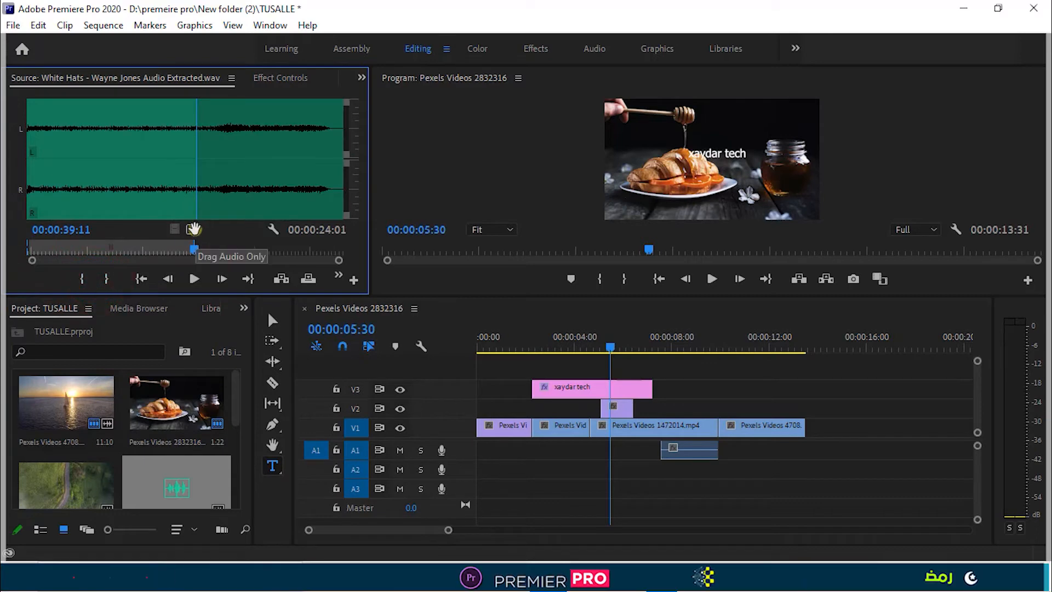
drag(194, 229, 472, 471)
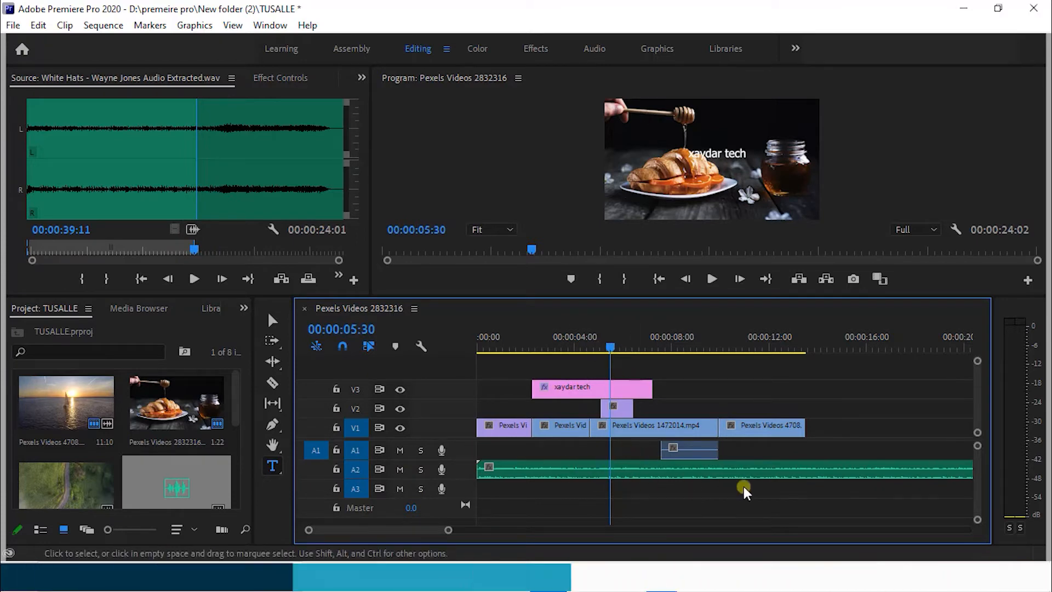
- Play the sequence briefly with the music, return the playhead to the start, and increase the height of the audio tracks
key(space)
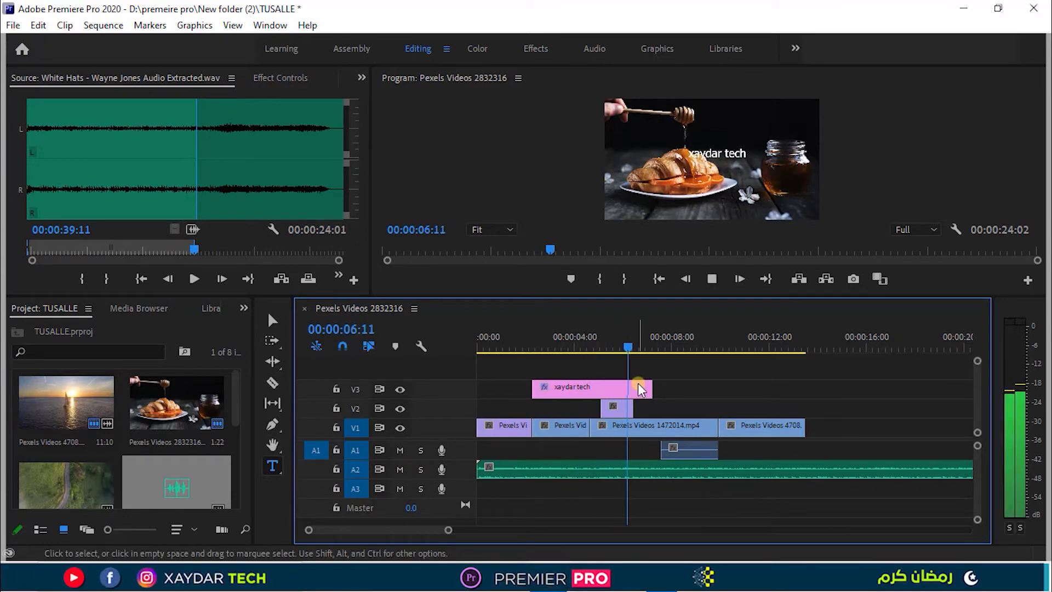
key(space)
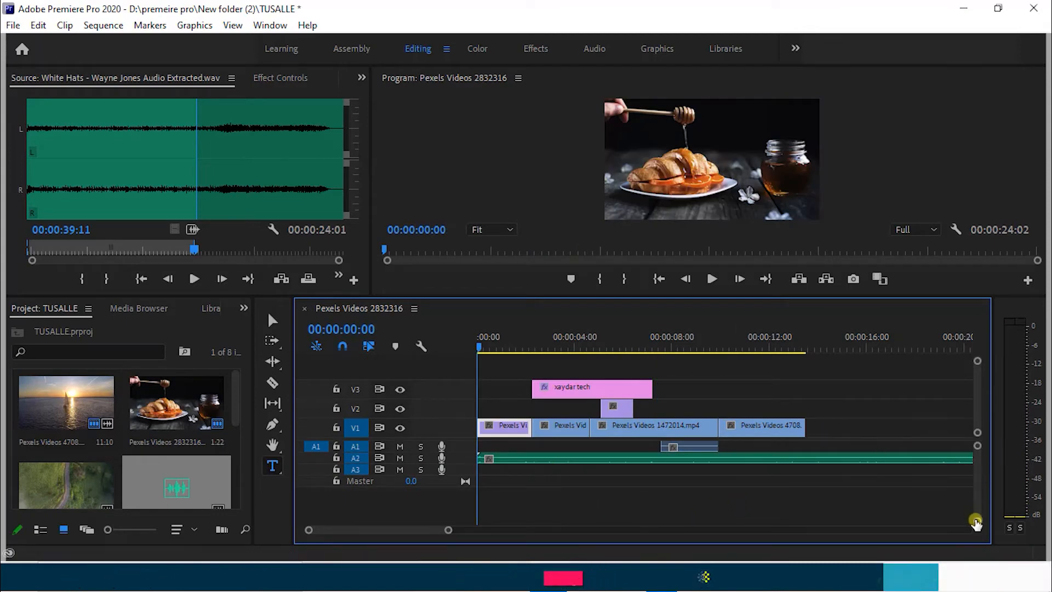
drag(977, 521, 976, 516)
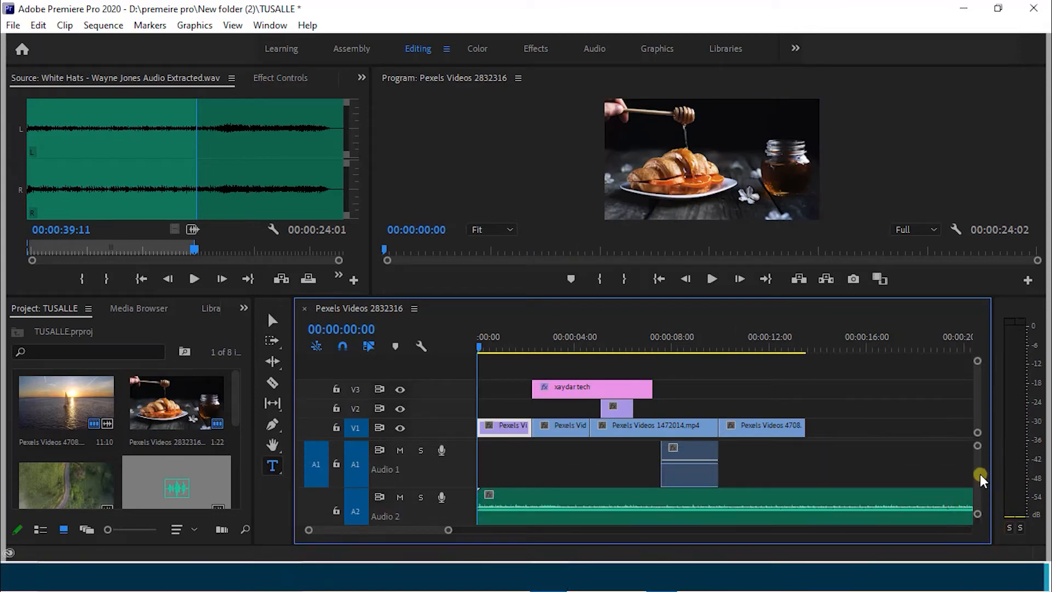
drag(977, 467, 978, 472)
- Try a higher volume for the music clip on A2 during playback, and revert the change
mouse_move(537, 493)
mouse_down()
mouse_move(540, 512)
mouse_move(540, 482)
mouse_up()
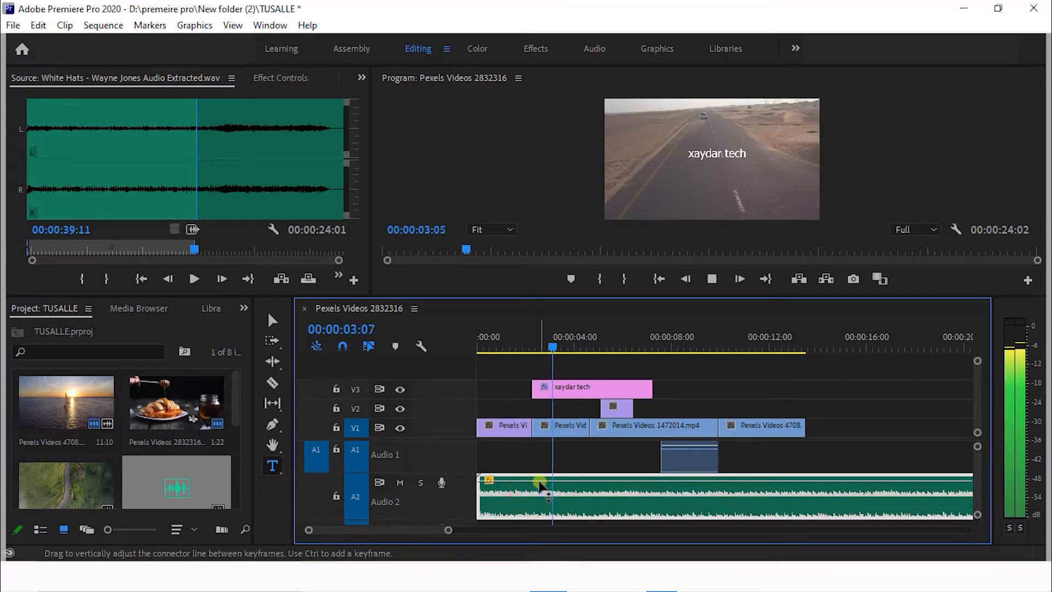
key(space)
key(ctrl+z)
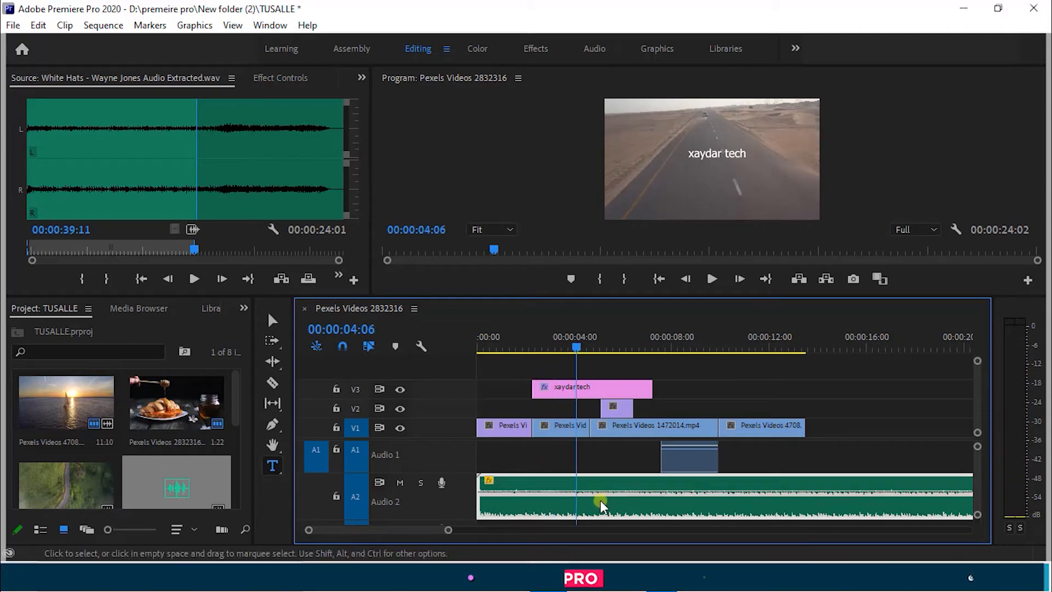
- Add two volume keyframes near the start of the music clip on A2 and lower the first one to create a fade-in
ctrl+click(516, 492)
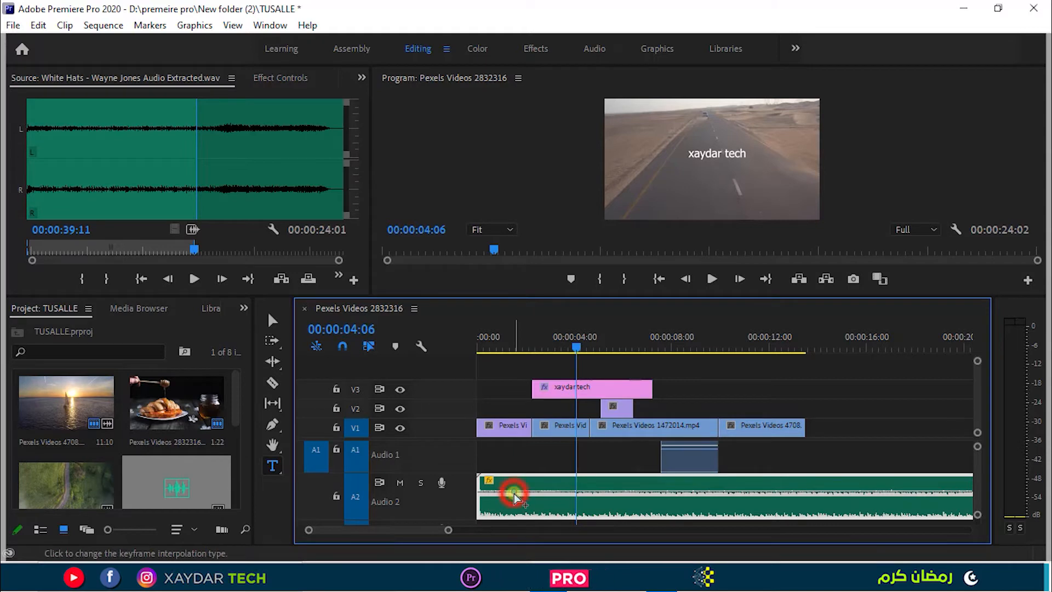
ctrl+click(484, 492)
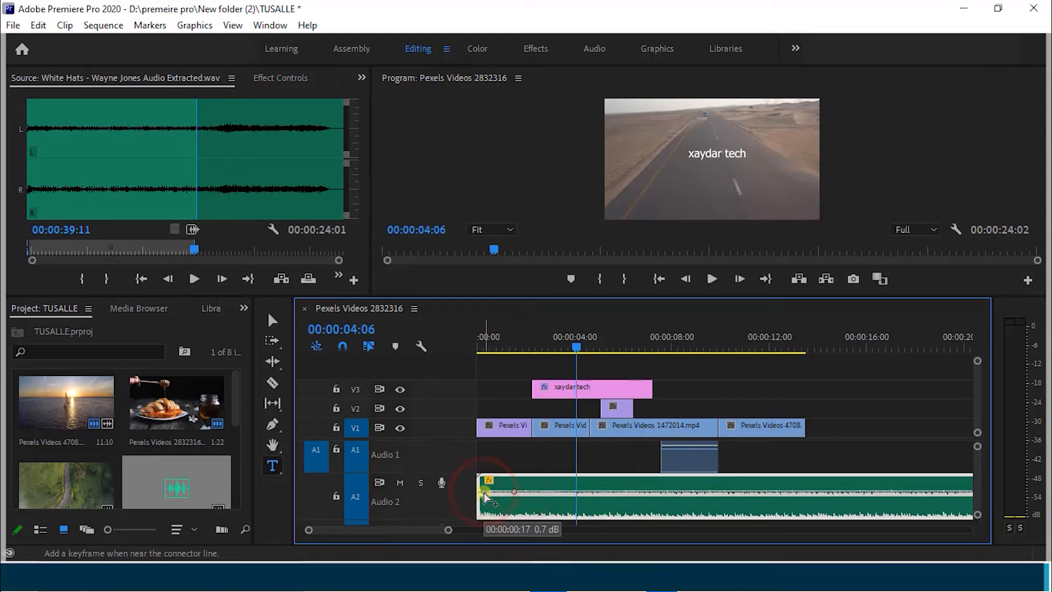
drag(485, 492, 483, 511)
- Play the sequence from 00:00:00:00 to listen to the music's fade-in, and stop around 00:00:02:15
drag(478, 348, 471, 370)
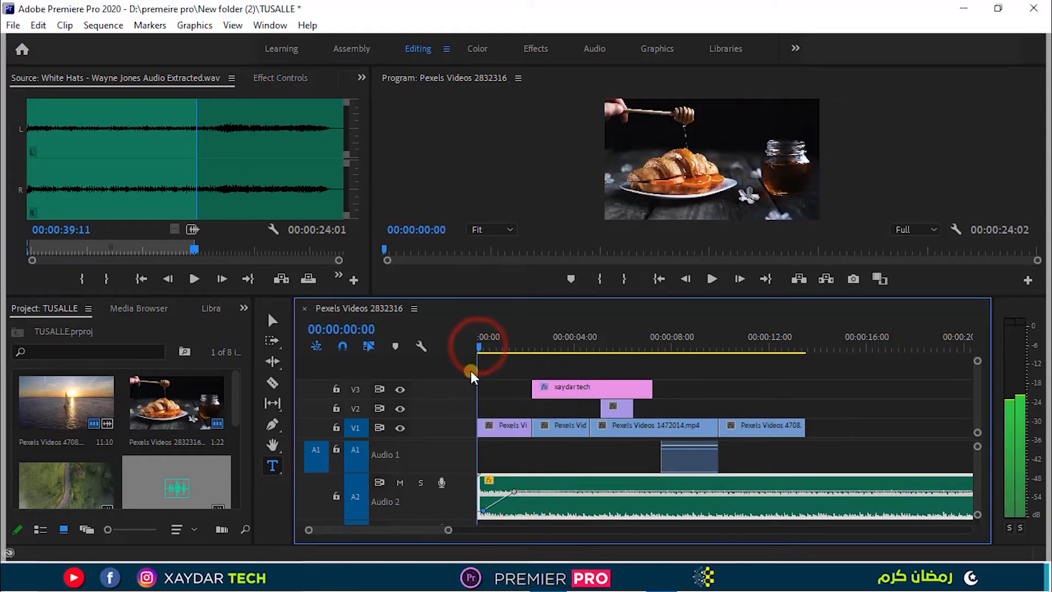
key(space)
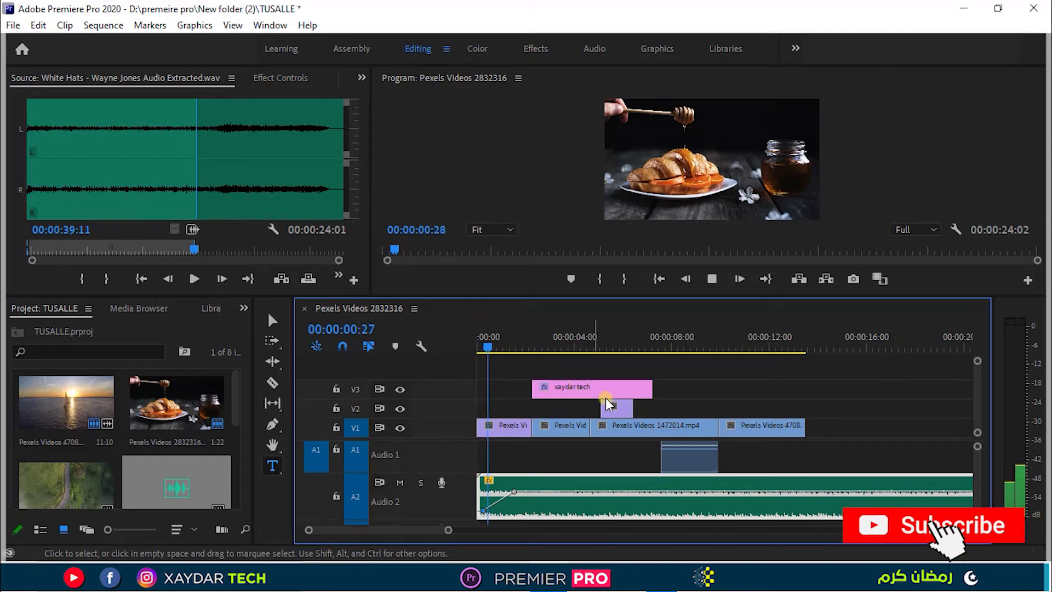
click(528, 346)
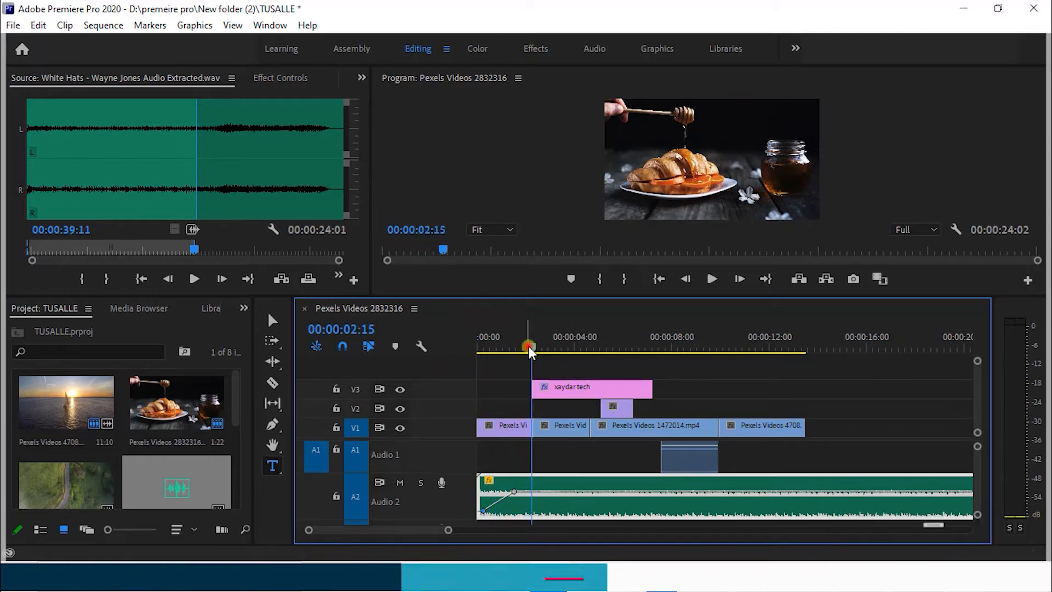
- Create a fade-out at the end of the music clip on A2 with two volume keyframes, and scrub over its end
drag(528, 347, 964, 513)
ctrl+click(937, 493)
ctrl+click(960, 492)
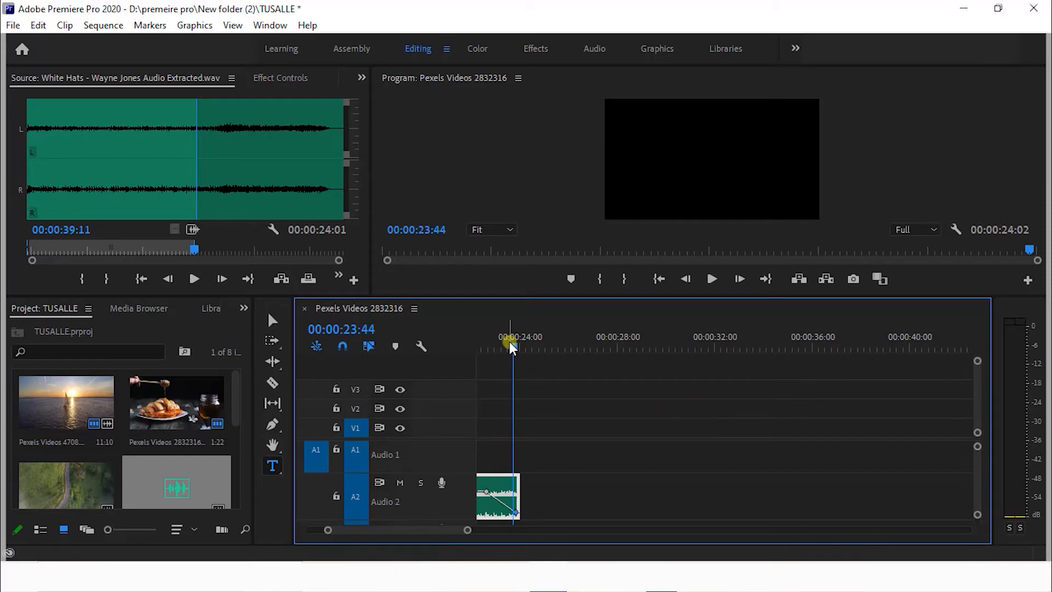
drag(514, 347, 558, 353)
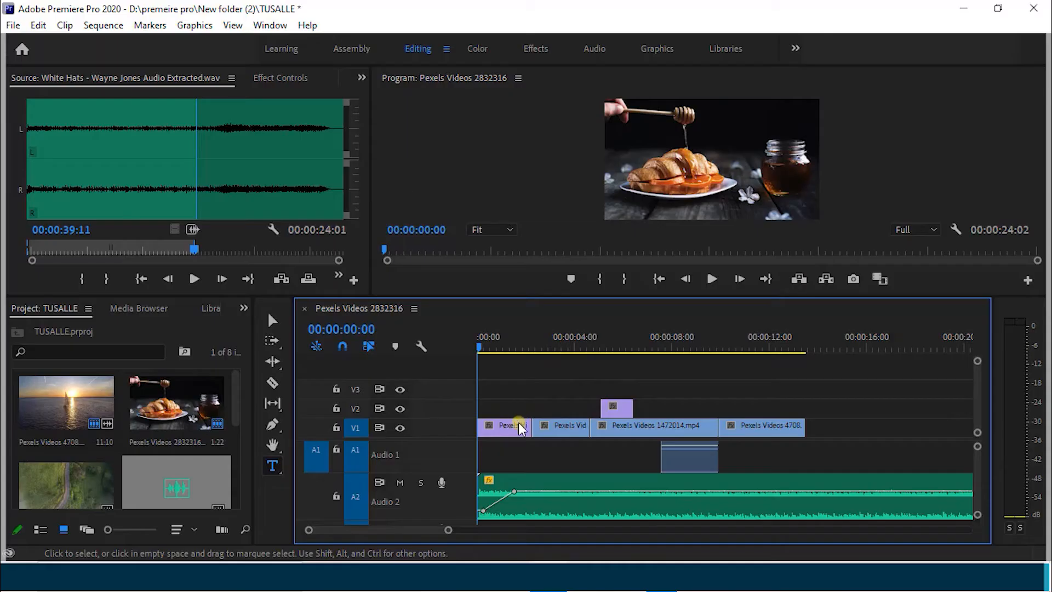
- Search the effects for "gau" and apply the Gaussian Blur video effect to the first clip on V1
click(508, 430)
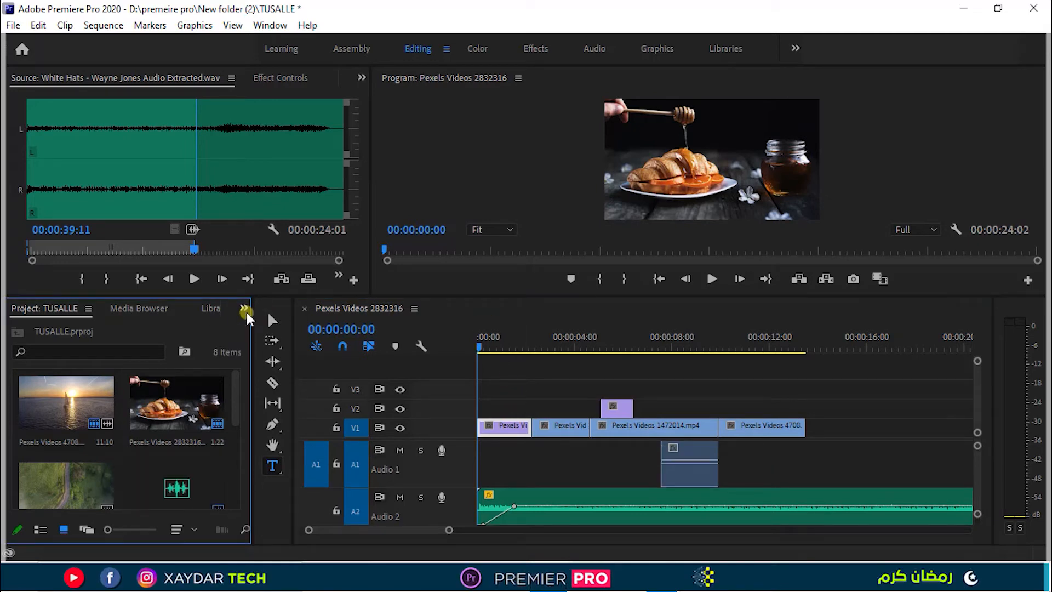
click(244, 308)
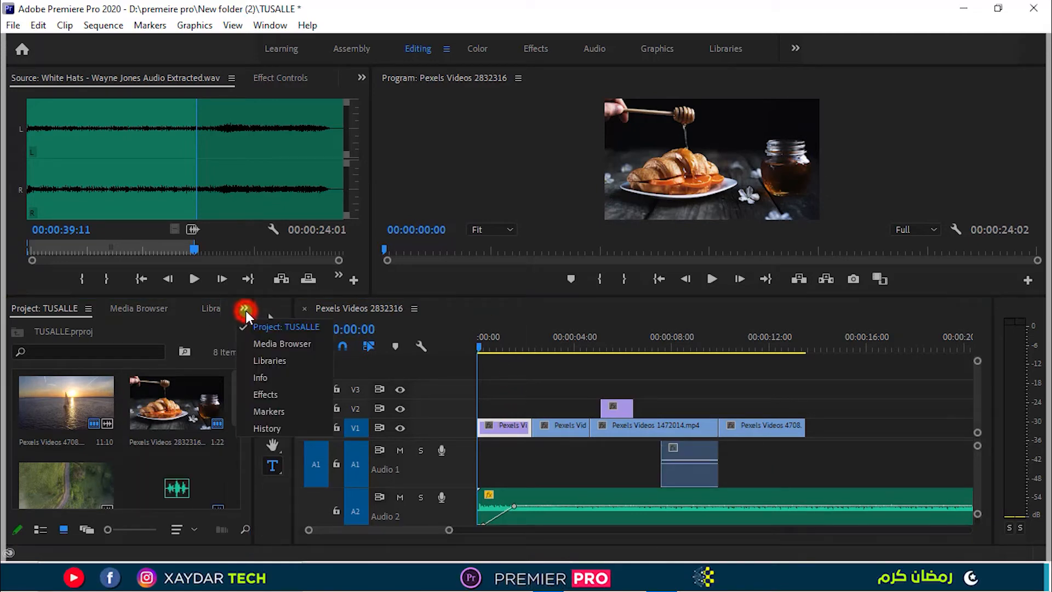
click(262, 395)
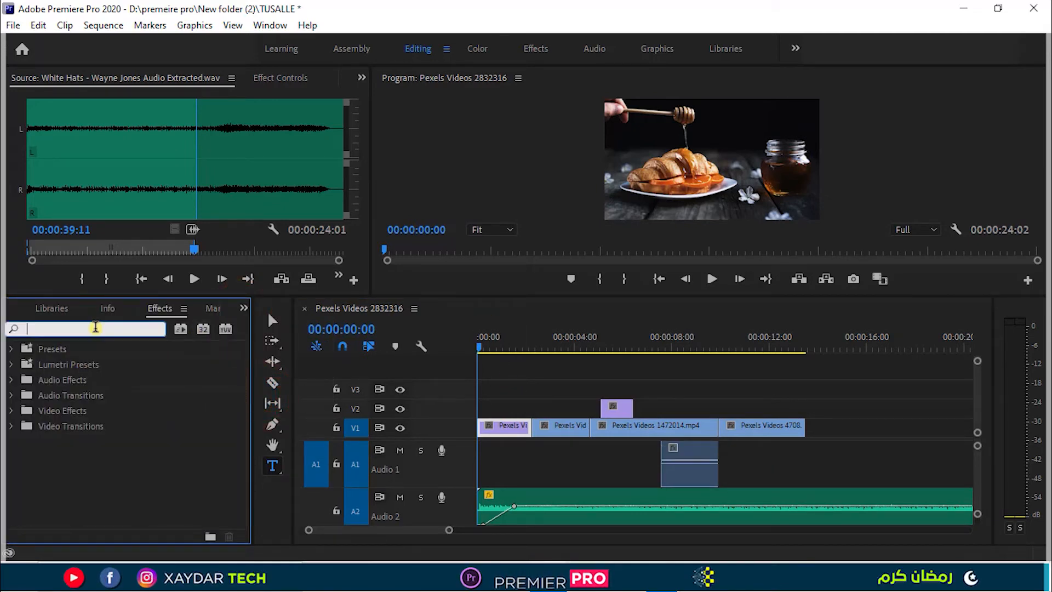
text(ga)
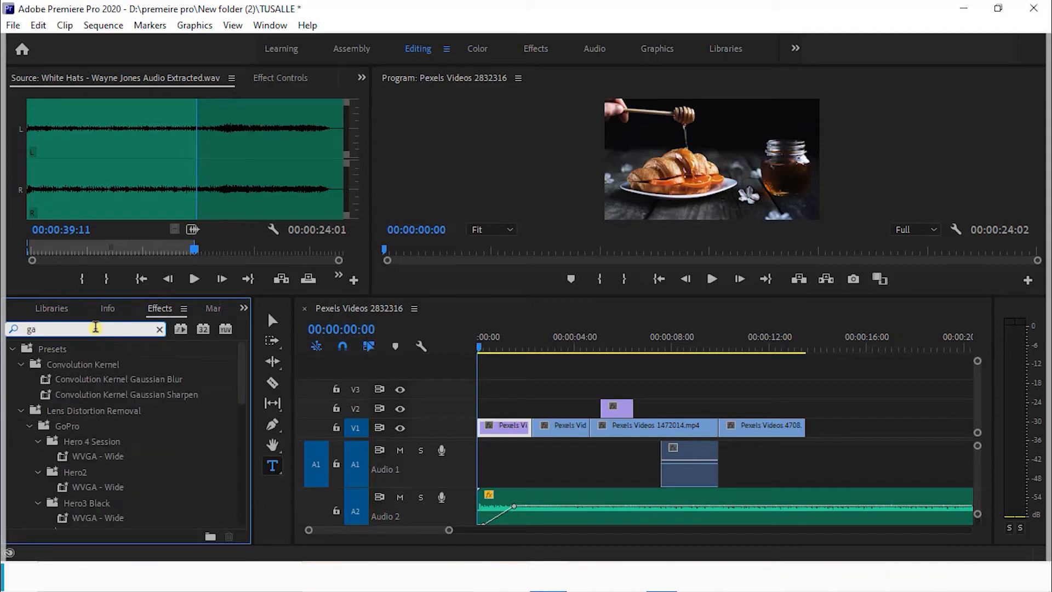
click(163, 330)
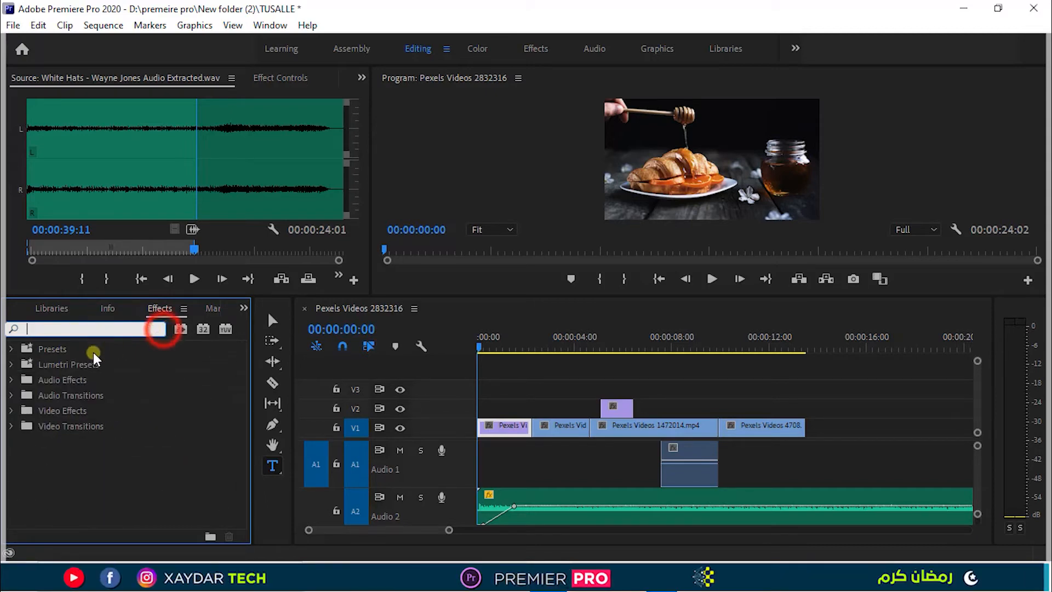
click(12, 411)
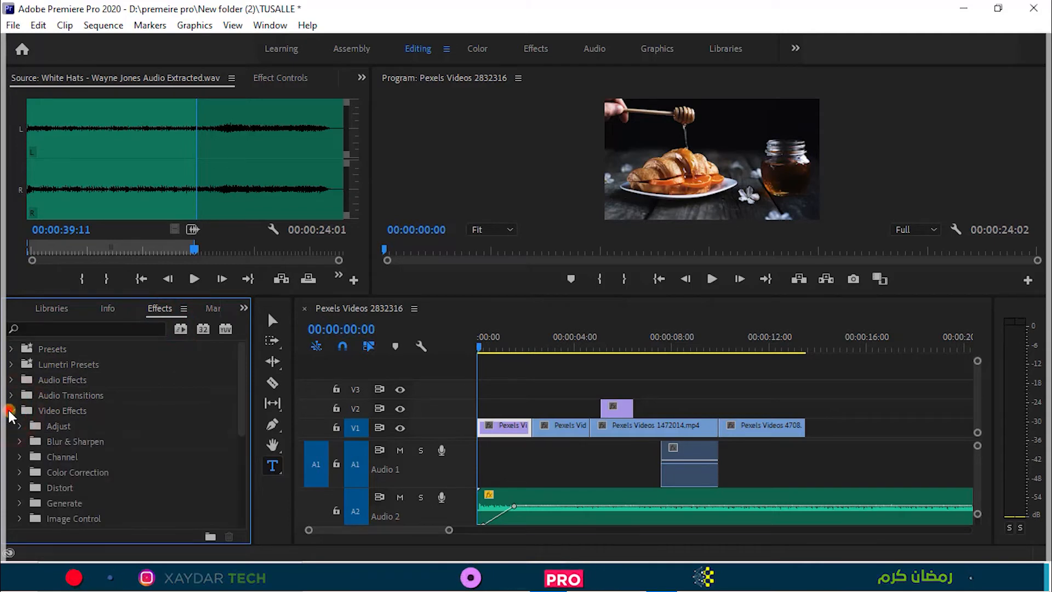
click(11, 412)
click(43, 328)
text(gau)
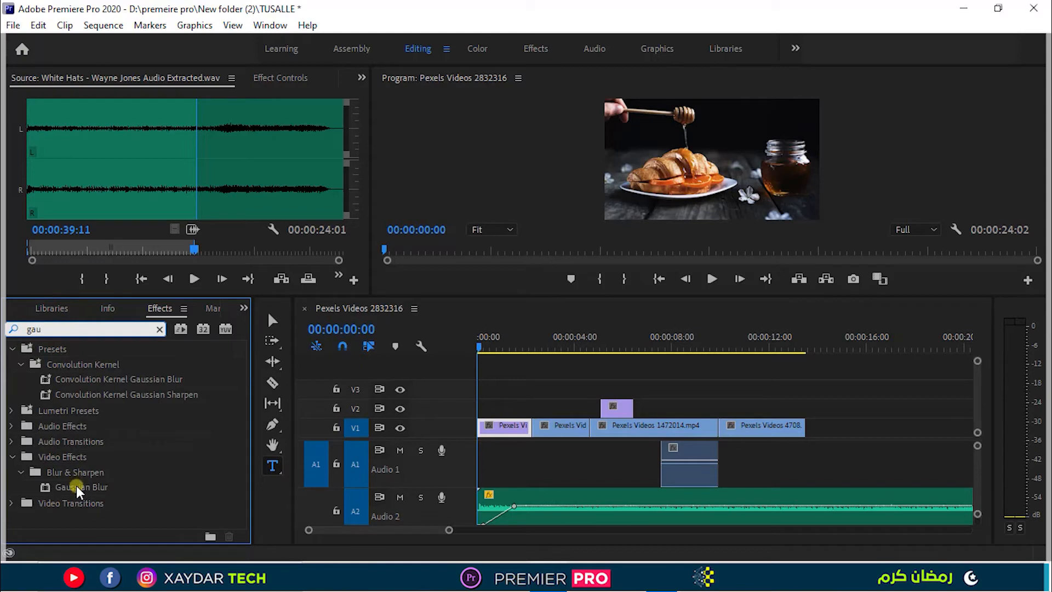
drag(69, 488, 498, 426)
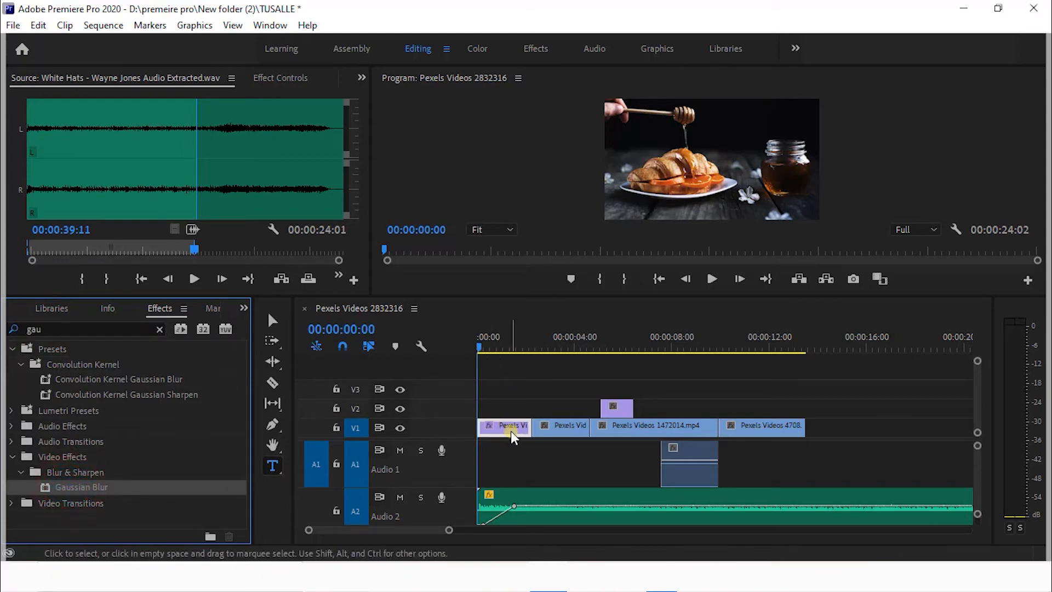
- Move the playhead to 00:00:00:27 and display the effect settings of the first clip on V1
click(482, 349)
drag(477, 362, 488, 411)
click(543, 402)
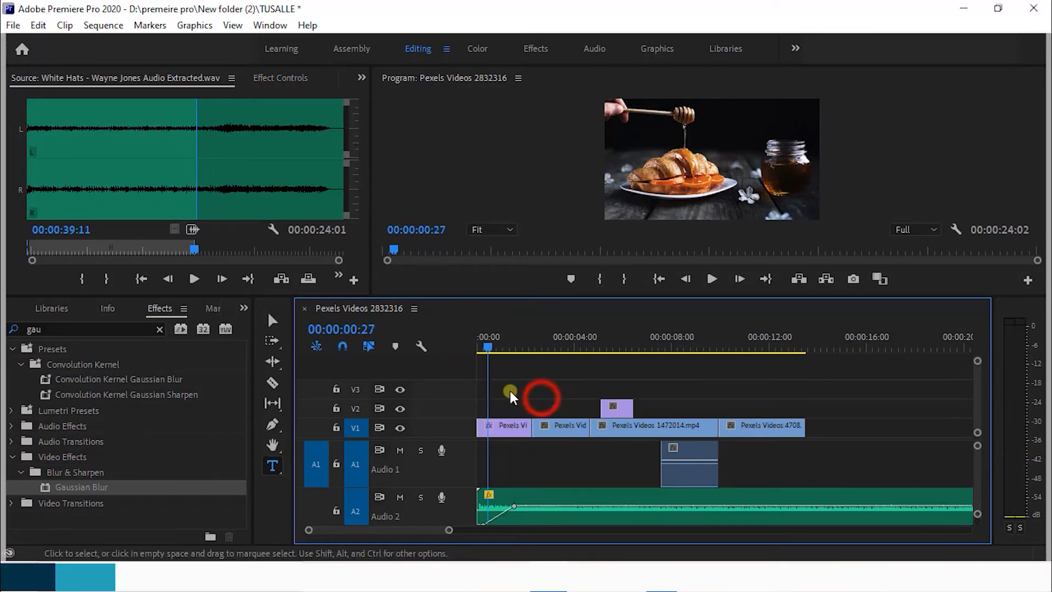
click(511, 428)
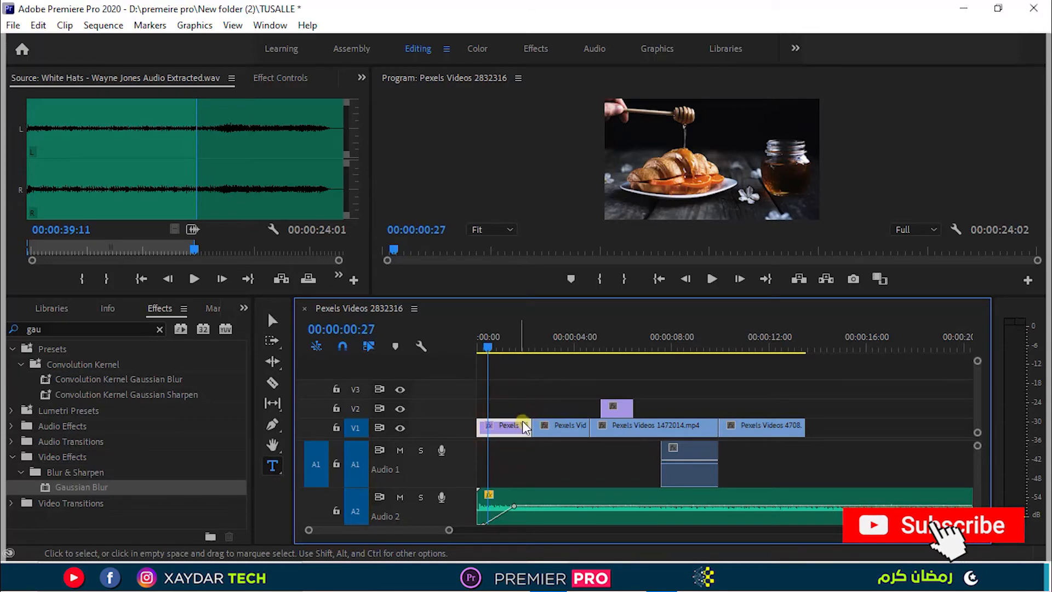
click(277, 81)
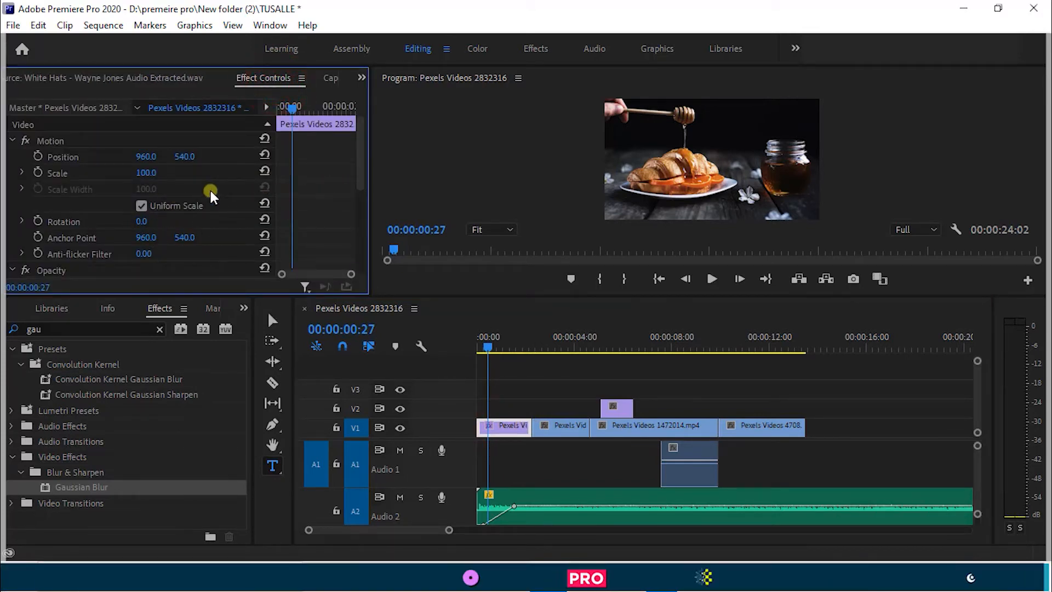
scroll(213, 192, down, 5)
scroll(209, 195, up, 5)
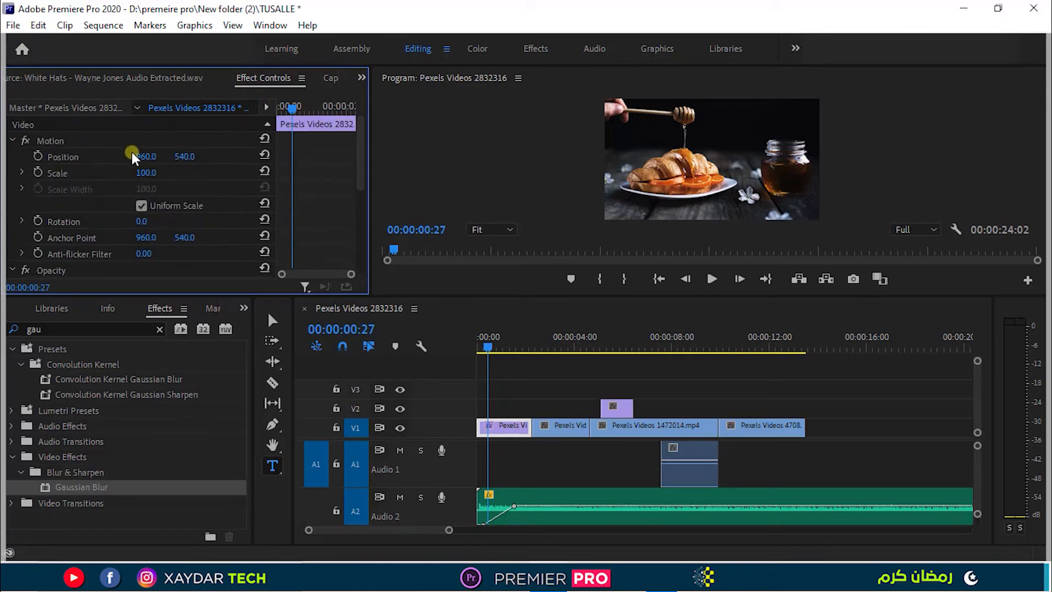
- Try changing the first clip's position, rotation and opacity, and reset them to their defaults
mouse_move(148, 160)
mouse_down()
mouse_move(220, 170)
mouse_move(171, 176)
mouse_move(194, 188)
mouse_move(165, 163)
mouse_move(197, 172)
mouse_move(165, 179)
mouse_move(183, 196)
mouse_move(165, 169)
mouse_move(148, 173)
mouse_up()
click(263, 155)
drag(145, 223, 137, 258)
scroll(175, 226, down, 2)
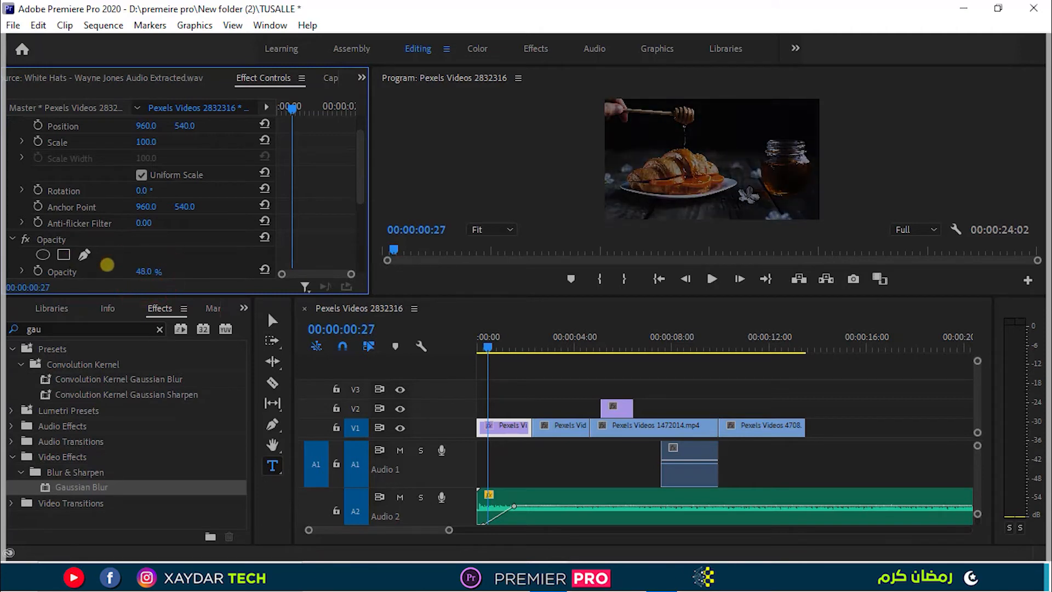
click(264, 270)
- Set the Gaussian Blur's Blurriness to 68 on the first V1 clip and enable Repeat Edge Pixels
scroll(181, 211, down, 5)
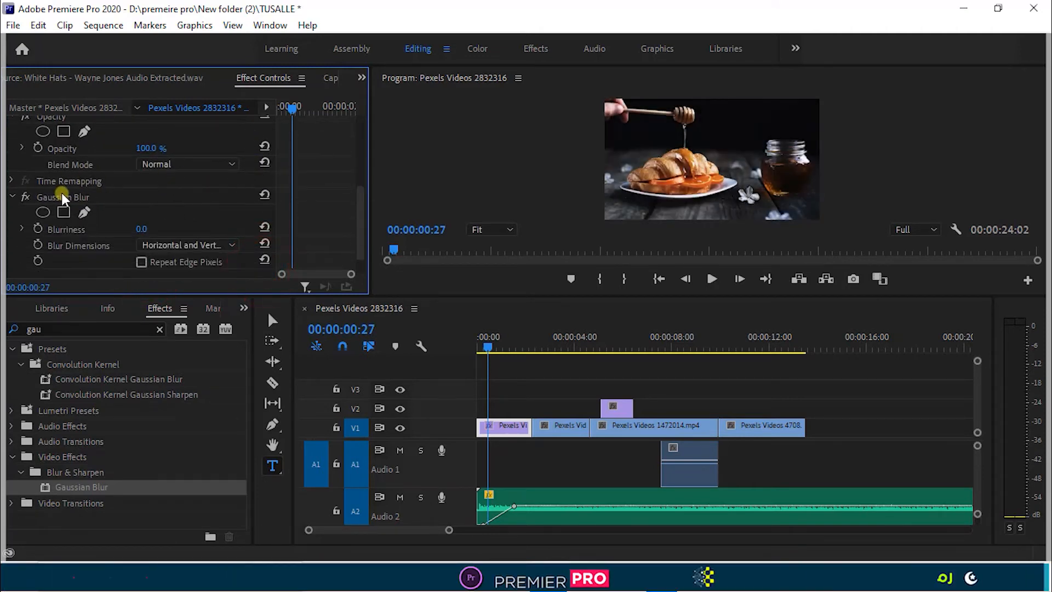
click(62, 197)
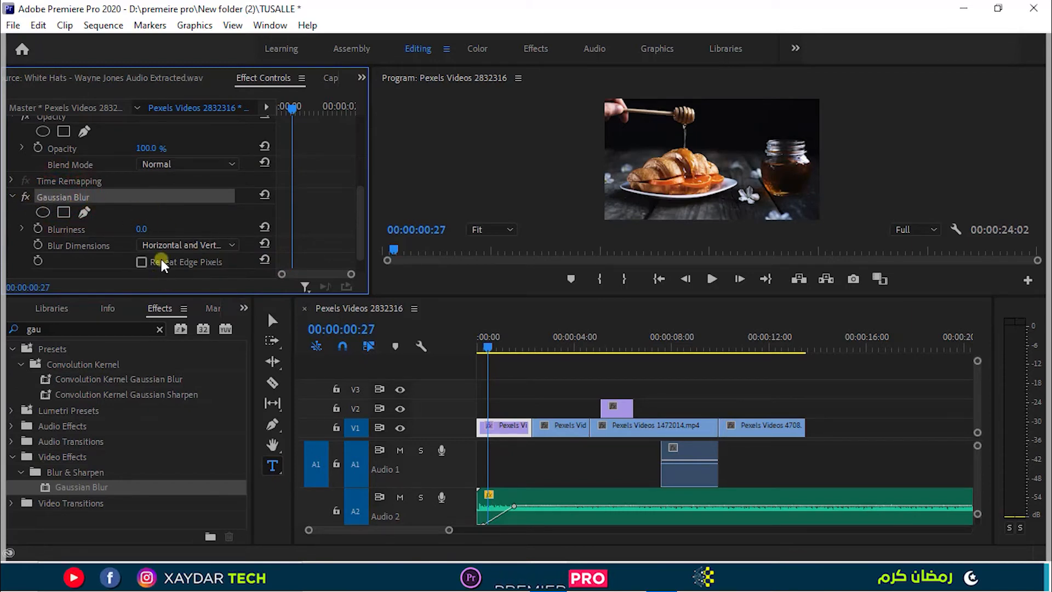
drag(140, 229, 190, 234)
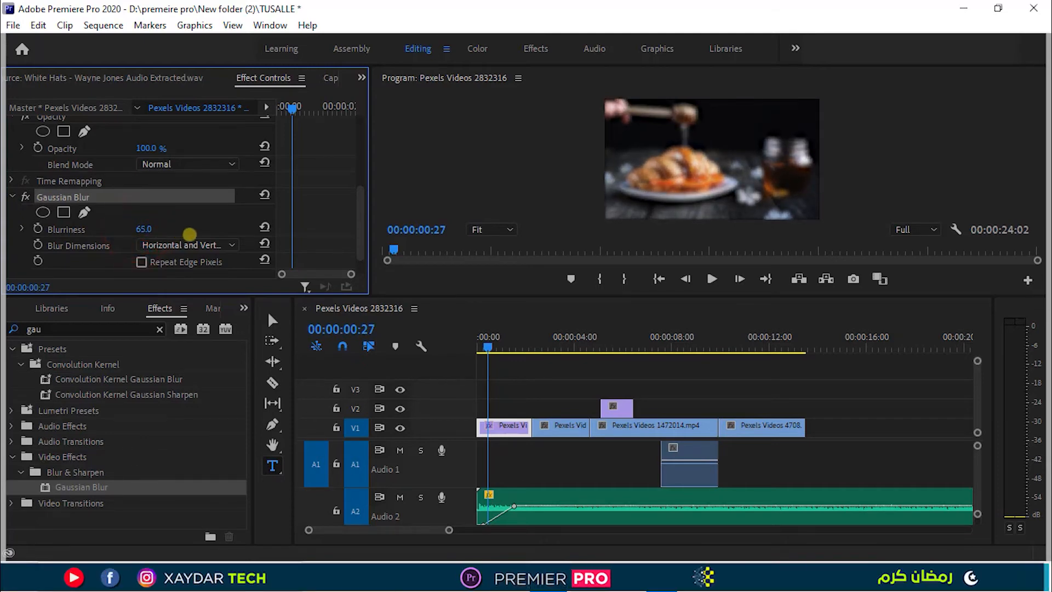
click(143, 261)
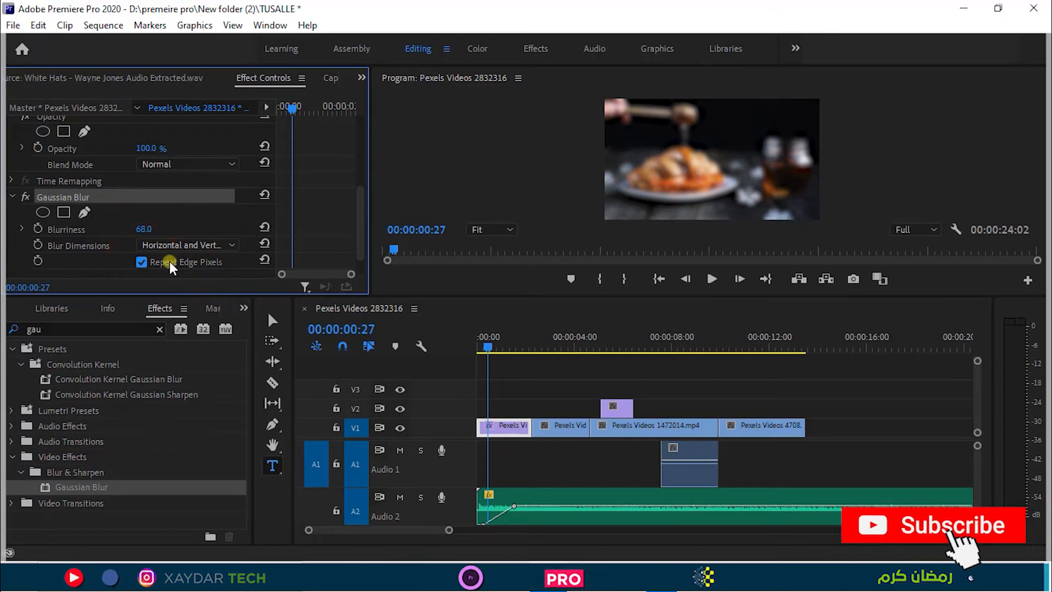
click(141, 262)
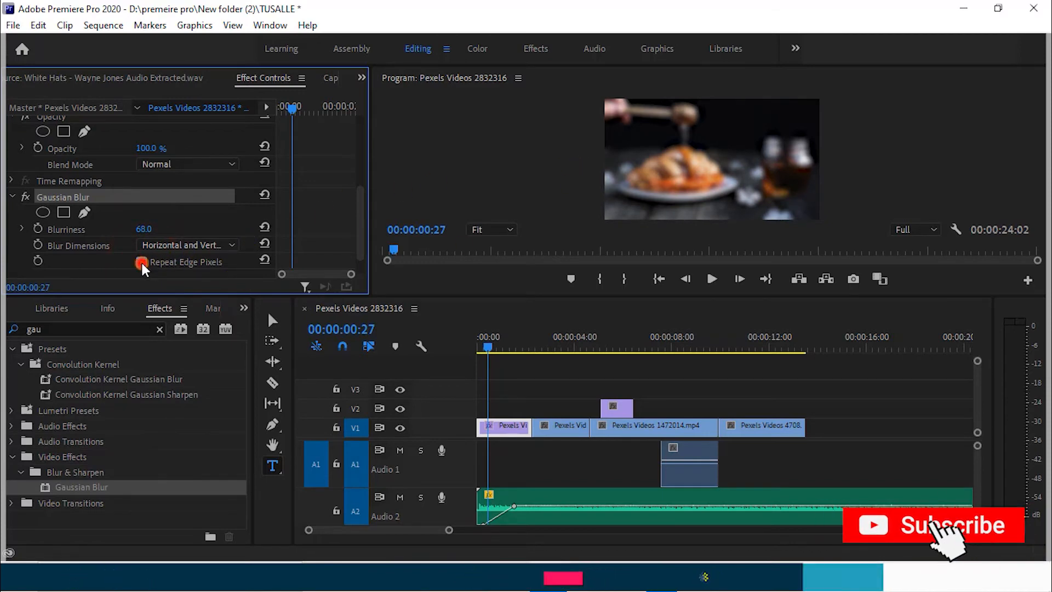
- Scrub over the beginning of the sequence to check the blur, and return the playhead to 00:00:00:00
click(484, 345)
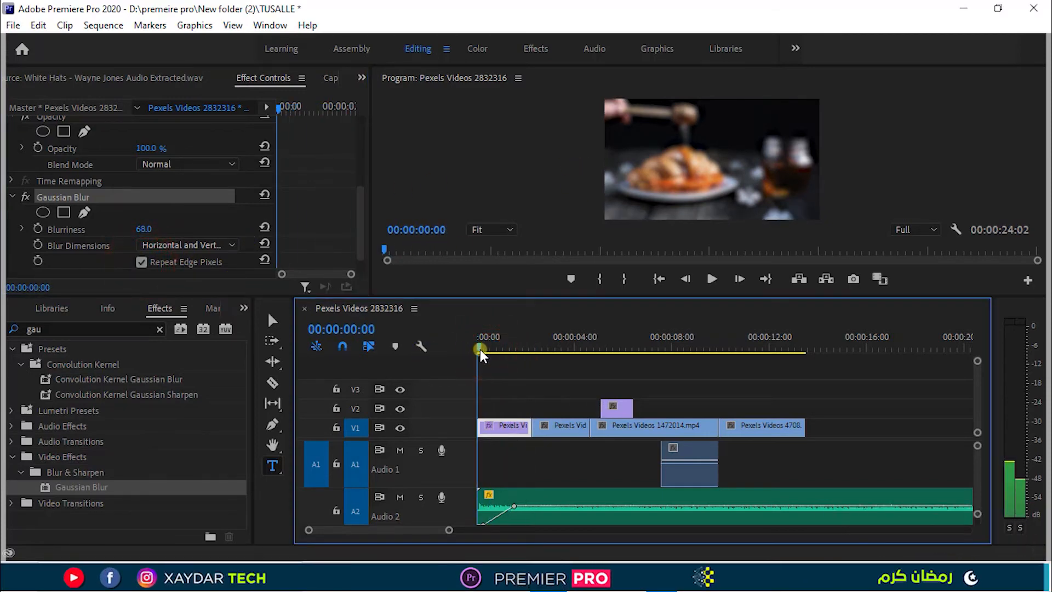
drag(480, 350, 488, 350)
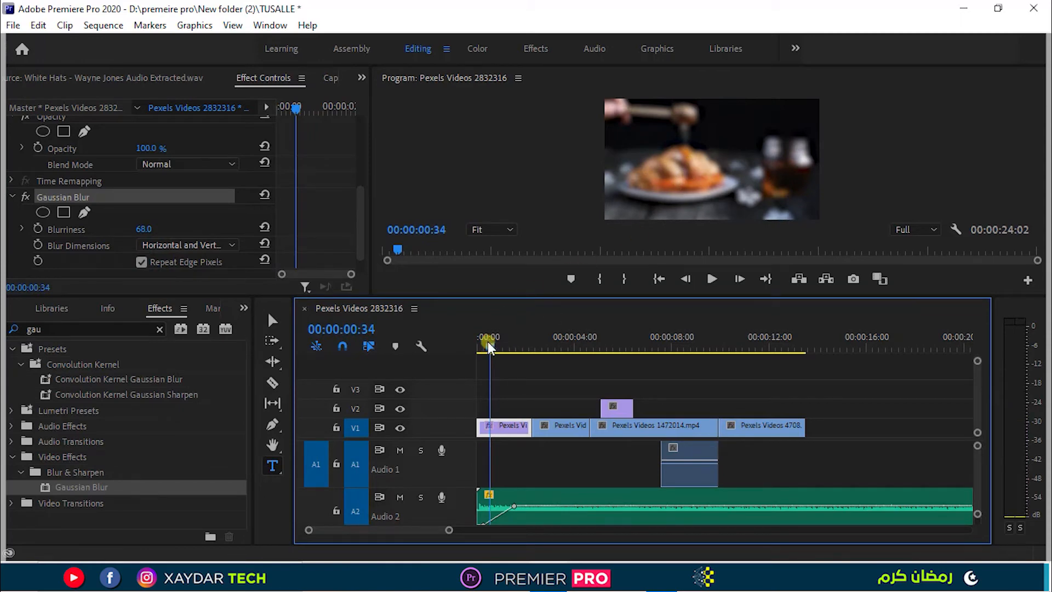
click(476, 348)
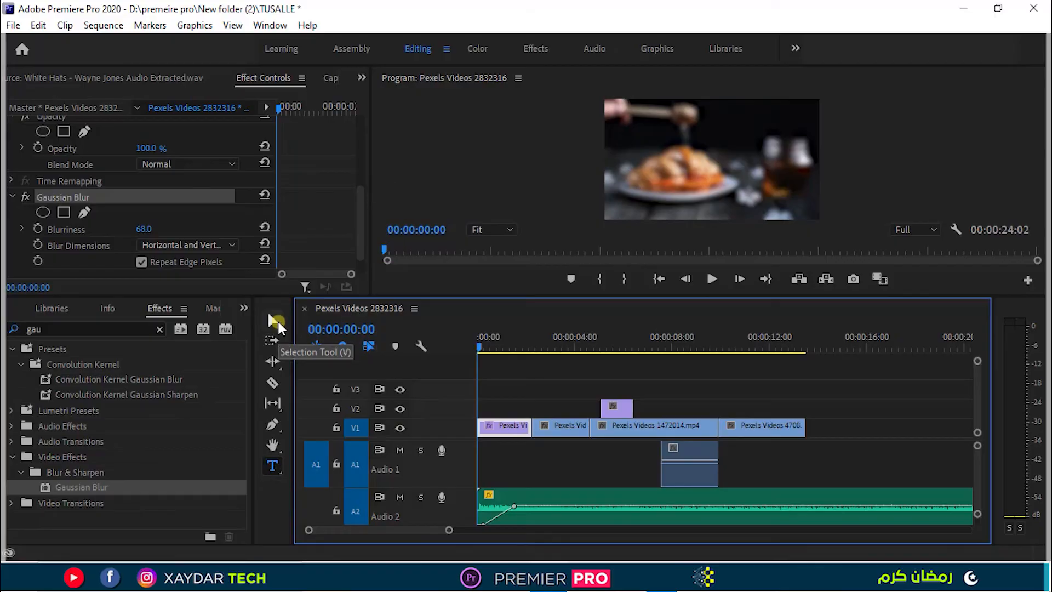
- Add the text title "XAYDAR TECH" over the blurred picture at the start of the sequence with the Type tool
click(276, 322)
click(273, 466)
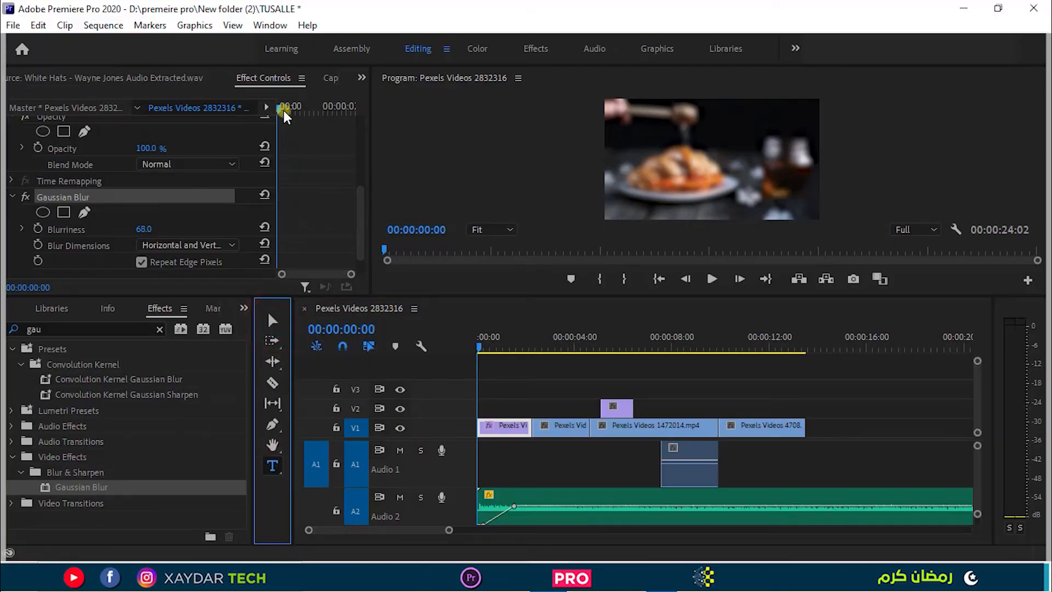
click(273, 467)
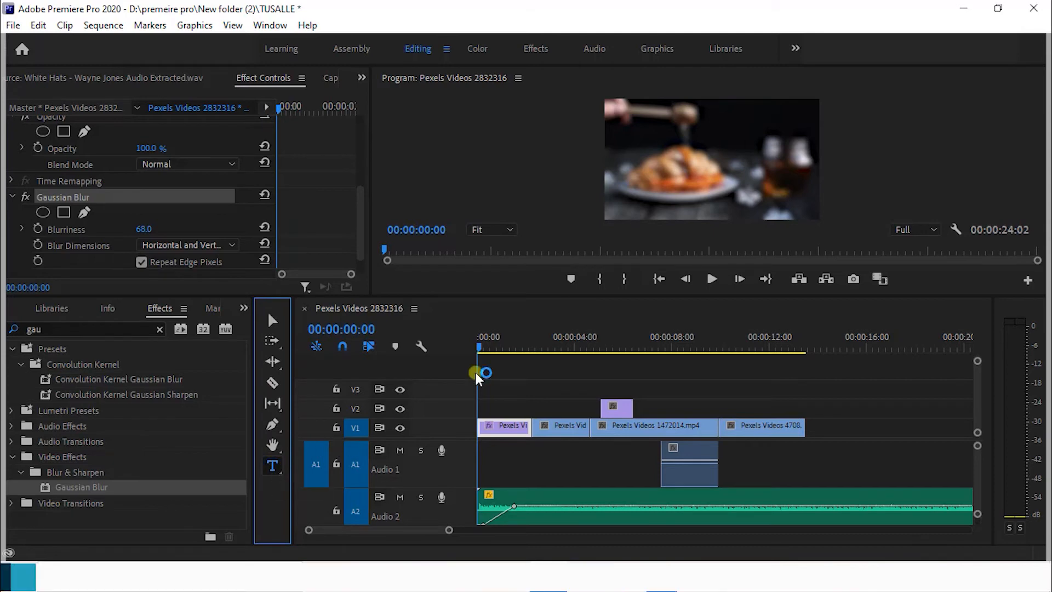
click(694, 150)
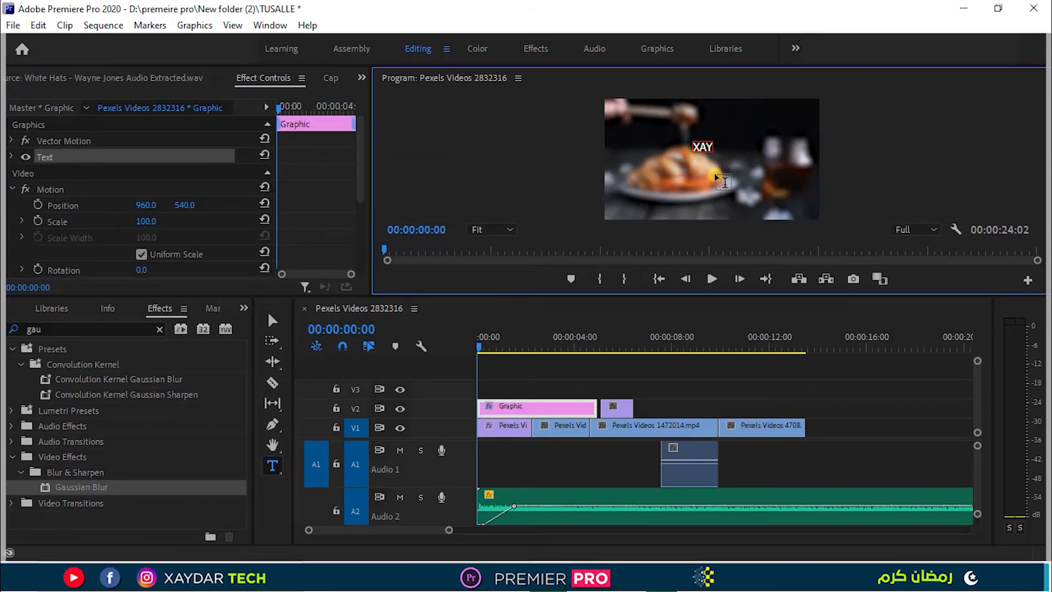
text(XAYDAR TECH)
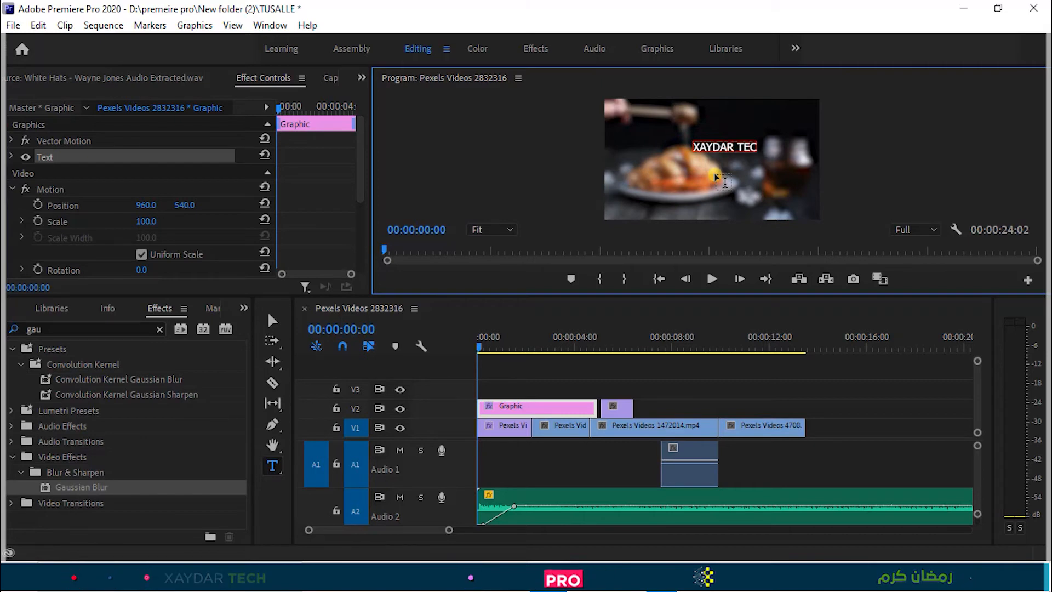
click(519, 390)
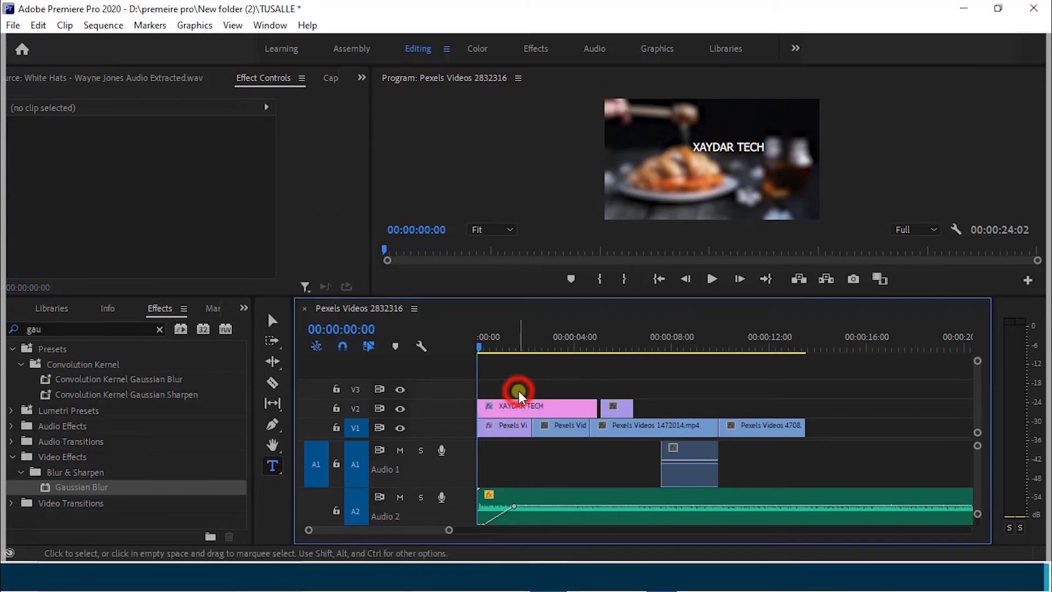
- Show the Essential Graphics settings for the XAYDAR TECH title on V2 and select its text
click(516, 404)
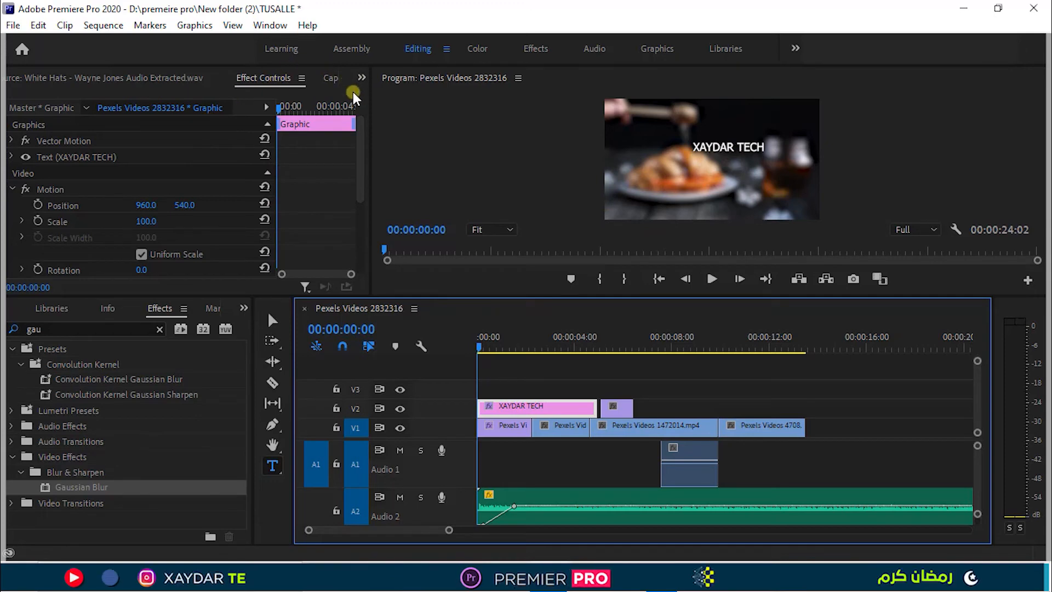
click(611, 478)
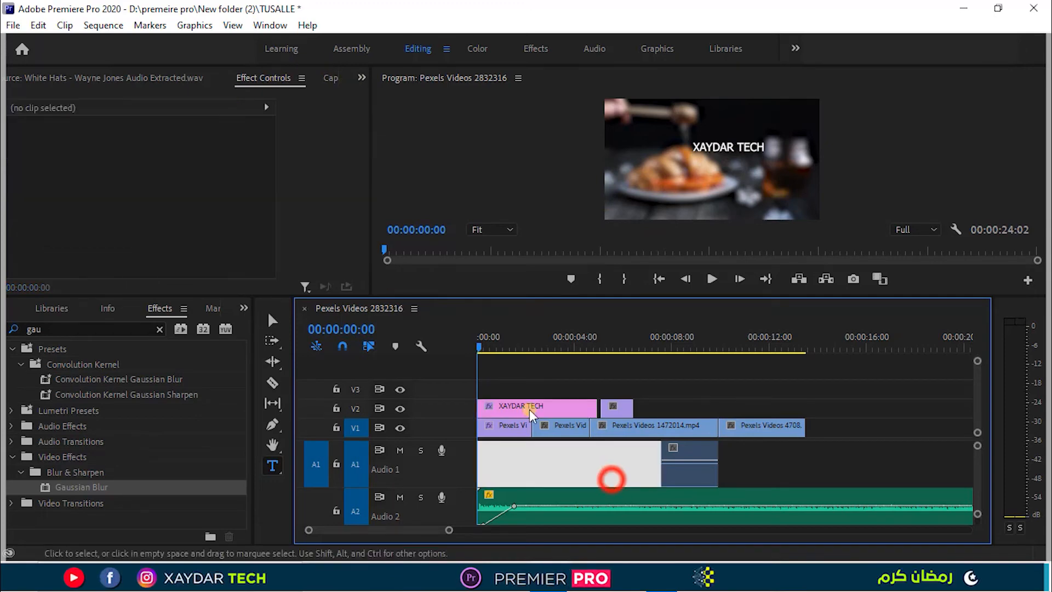
click(270, 25)
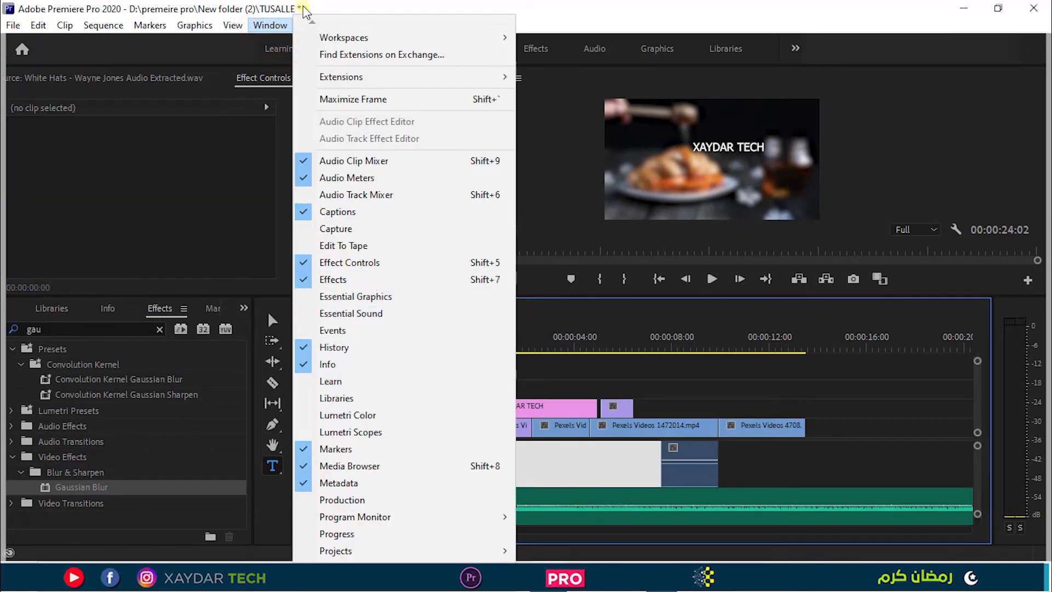
click(271, 25)
click(272, 25)
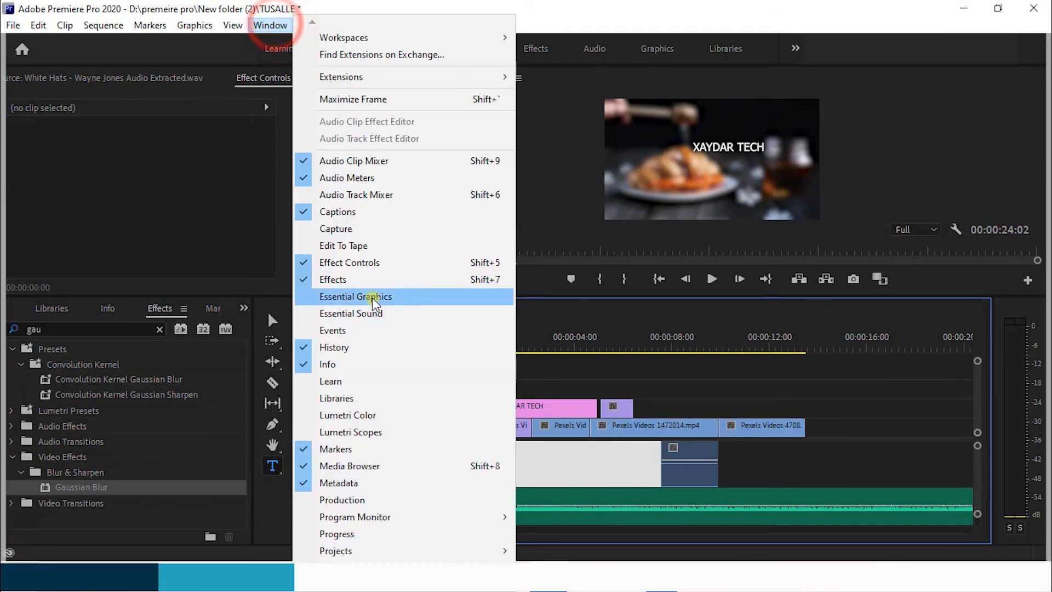
click(332, 296)
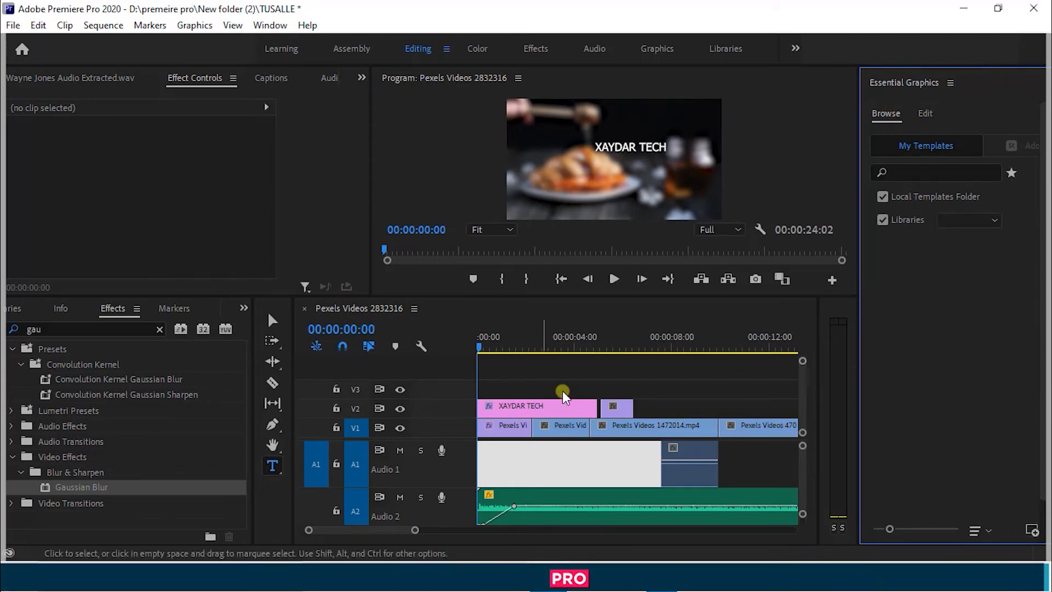
click(528, 412)
click(667, 387)
click(537, 409)
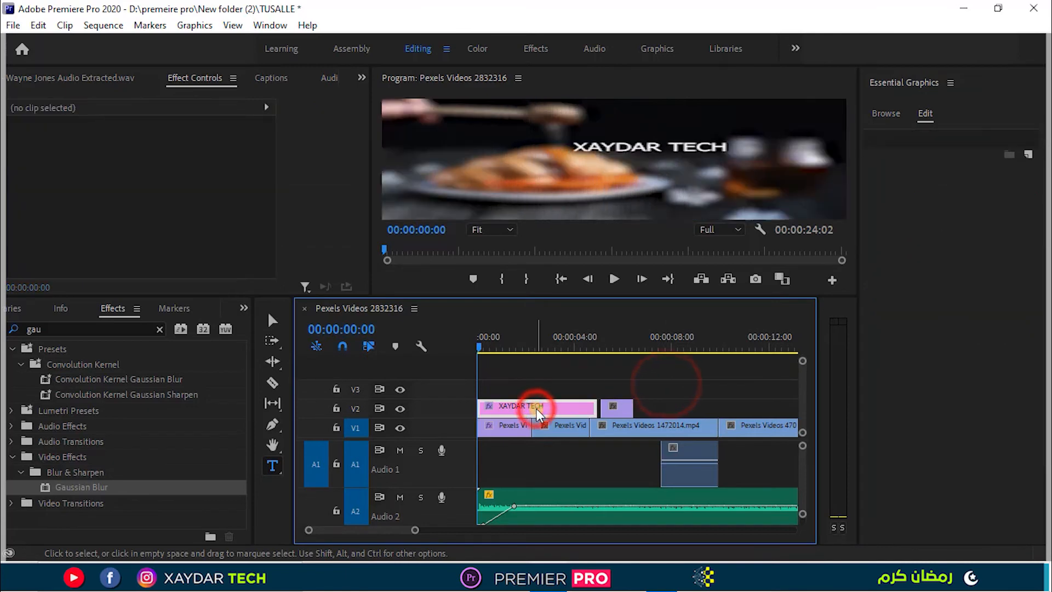
click(625, 144)
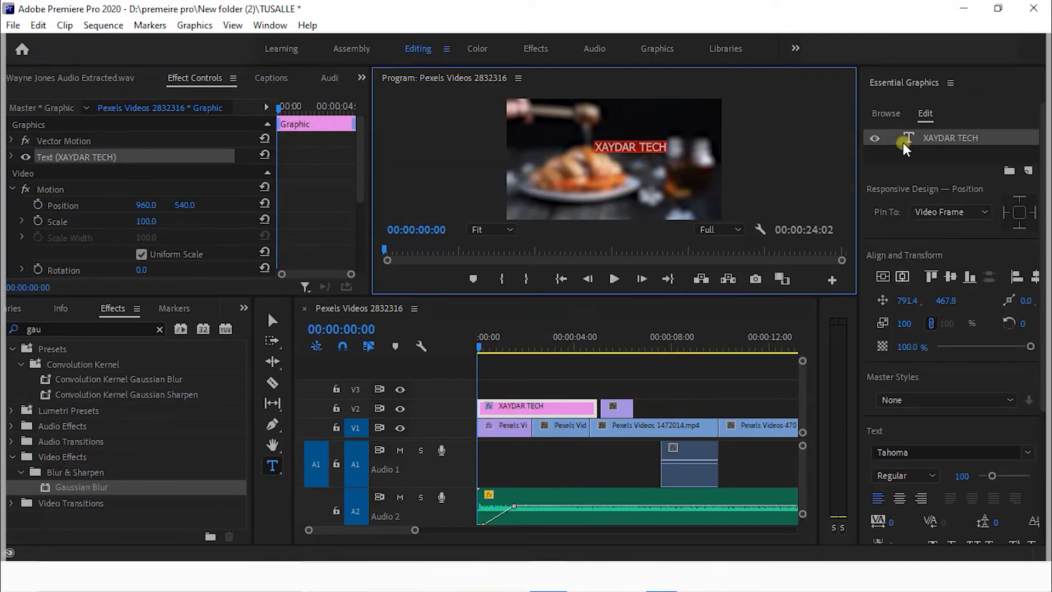
- Centre the XAYDAR TECH title in the frame and set its font size to 224
click(904, 278)
click(902, 277)
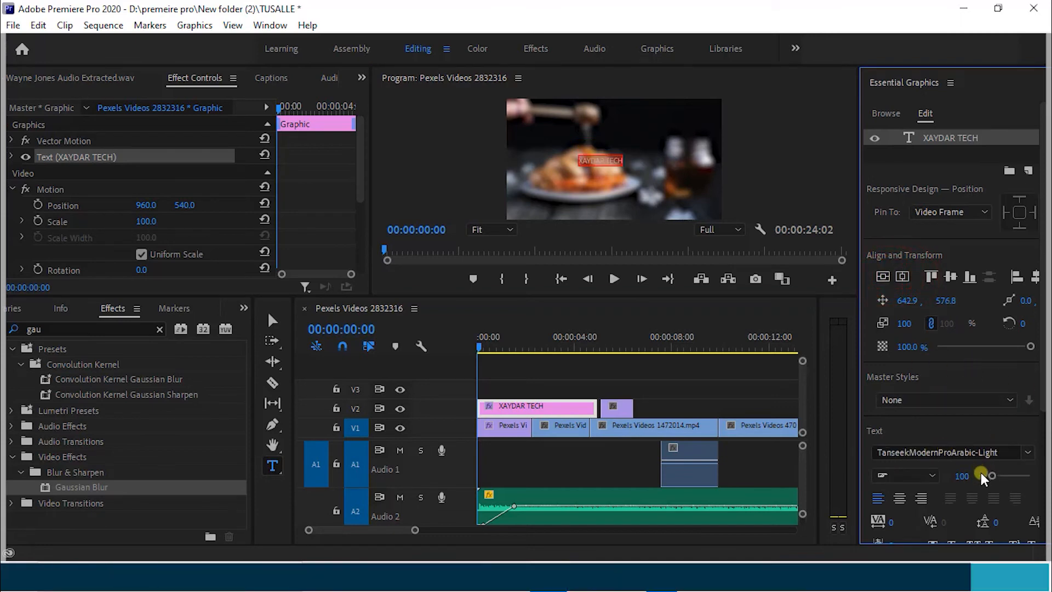
drag(992, 476, 1003, 478)
- Set the title's font to Gotham Bold and centre it again horizontally and vertically in the frame
click(1006, 453)
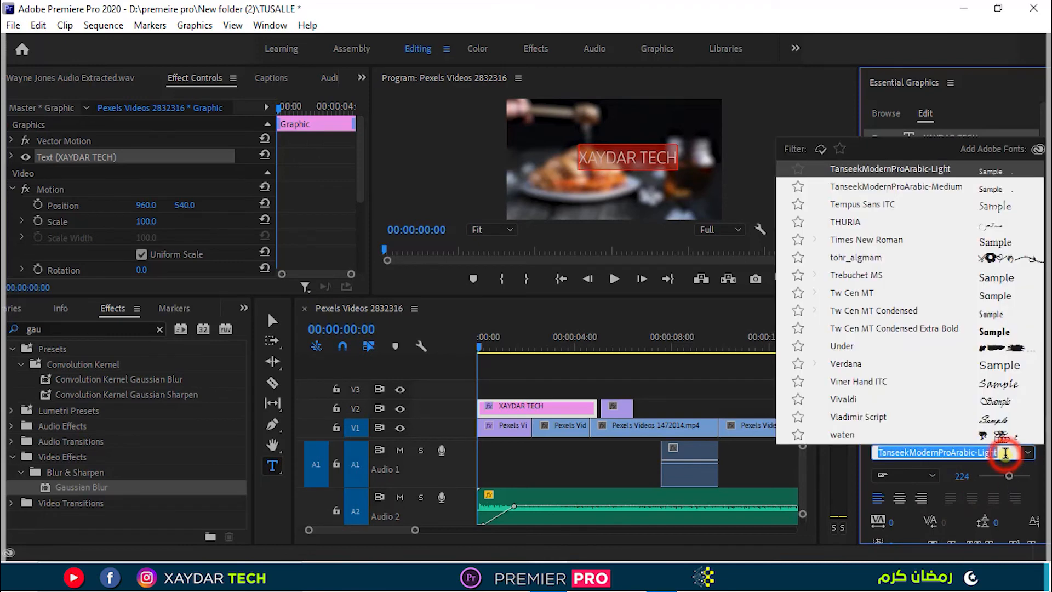
text(GOTHAM)
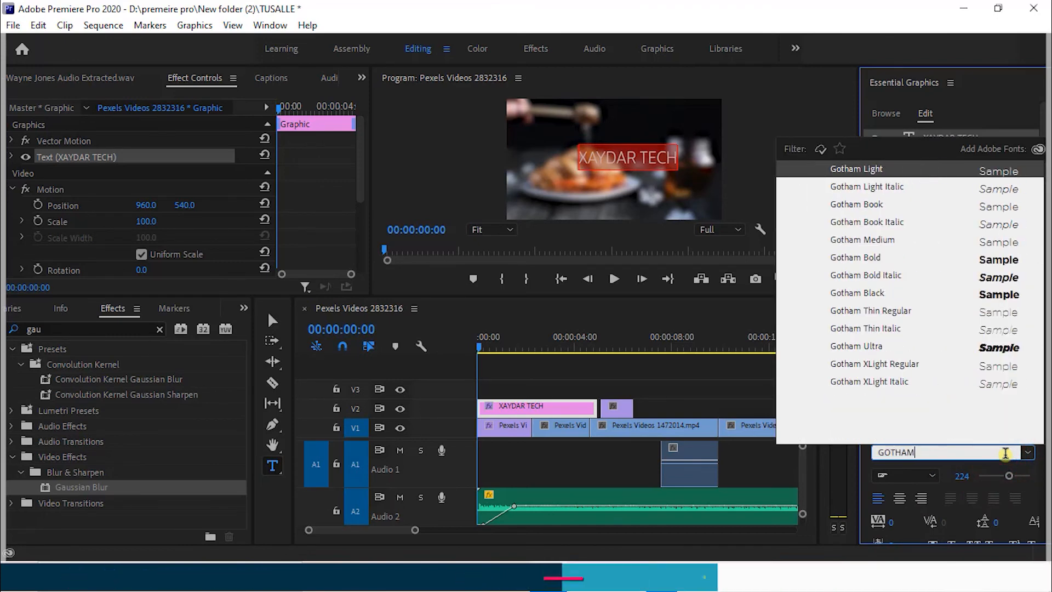
click(913, 280)
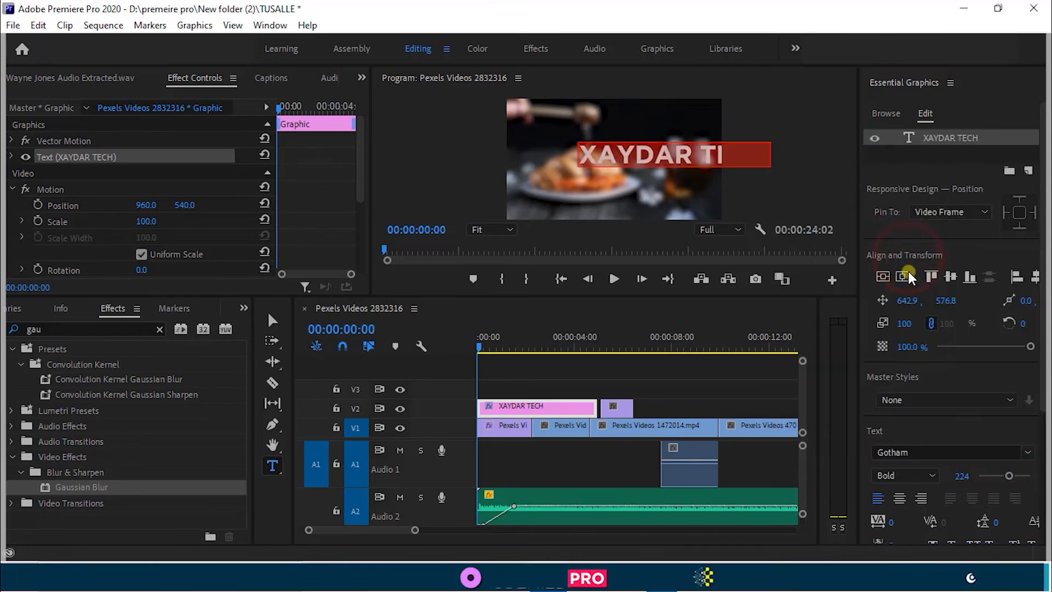
click(902, 277)
click(883, 277)
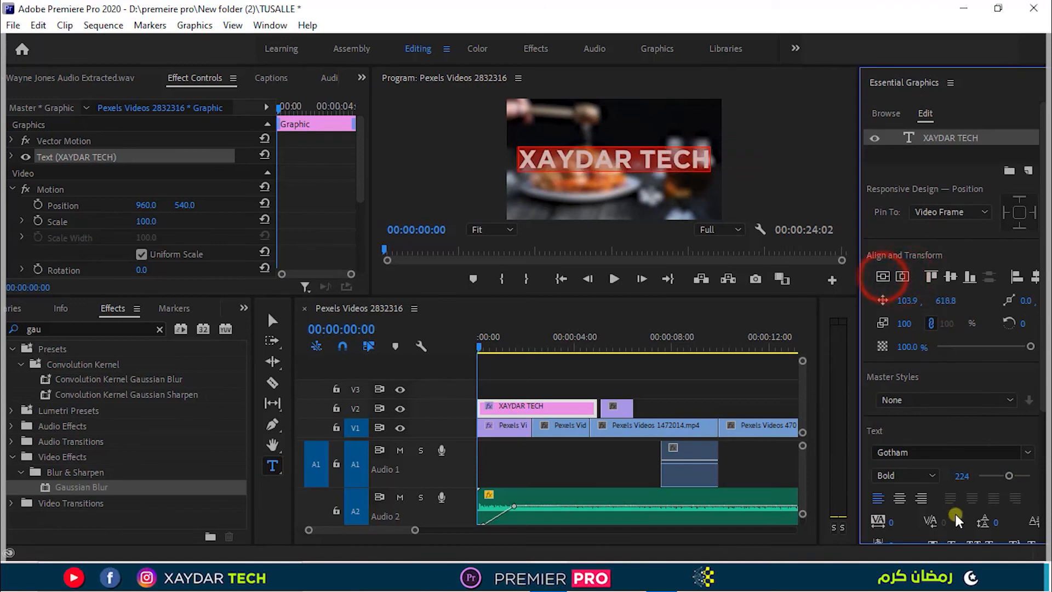
- Change the XAYDAR TECH title's fill colour to olive green 9ABB15 and deselect the title
scroll(956, 521, down, 3)
click(911, 482)
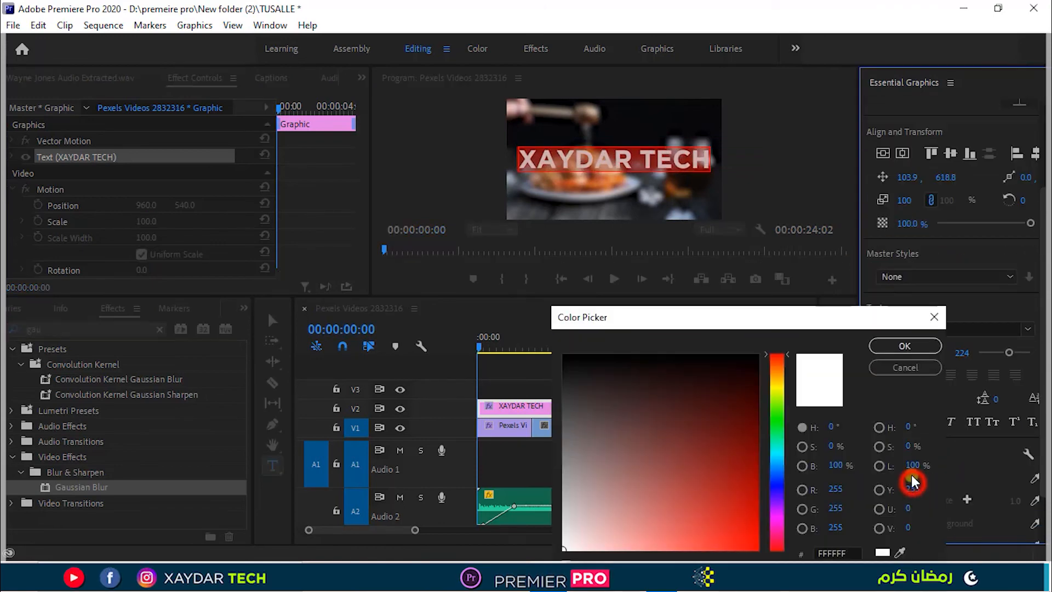
click(777, 390)
click(879, 350)
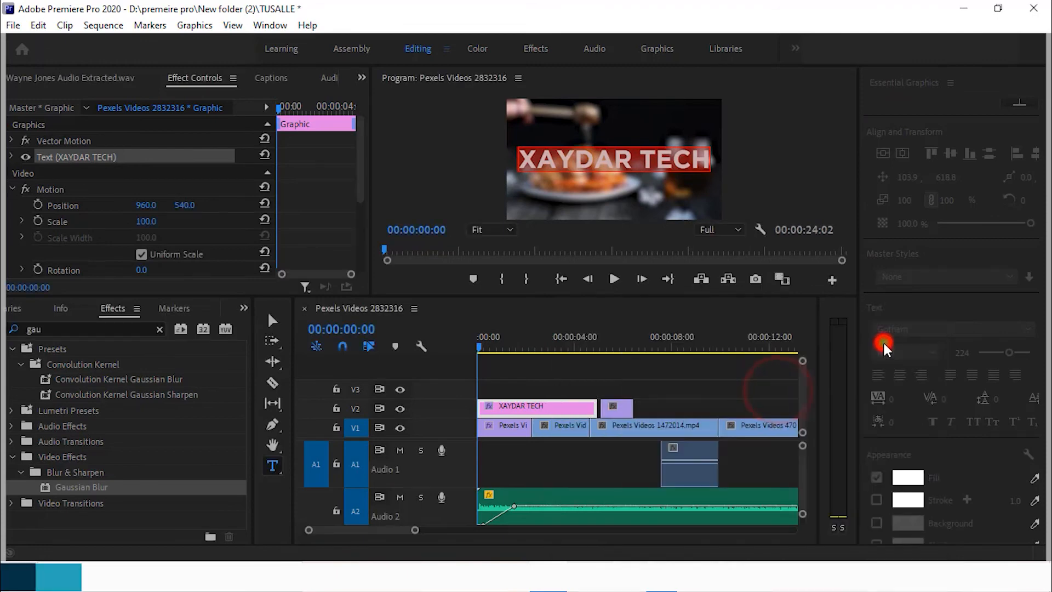
click(905, 477)
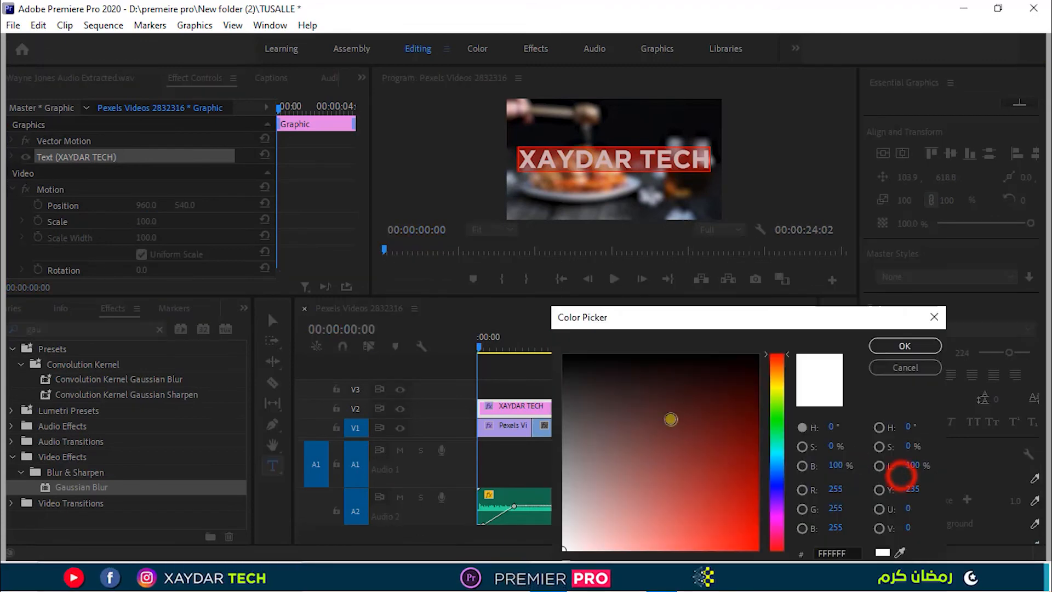
click(777, 396)
click(735, 460)
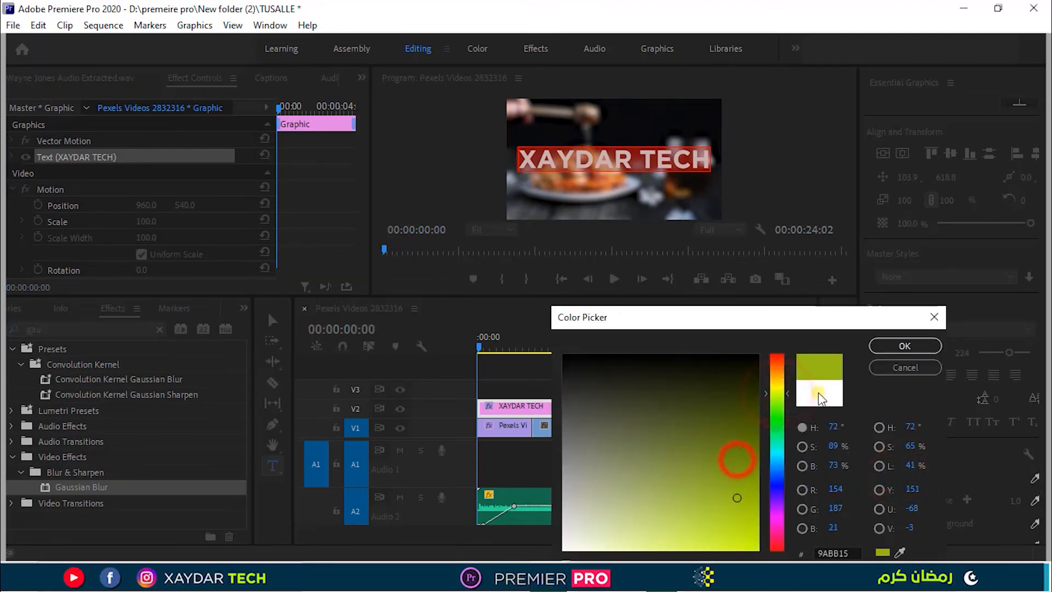
click(905, 346)
click(586, 459)
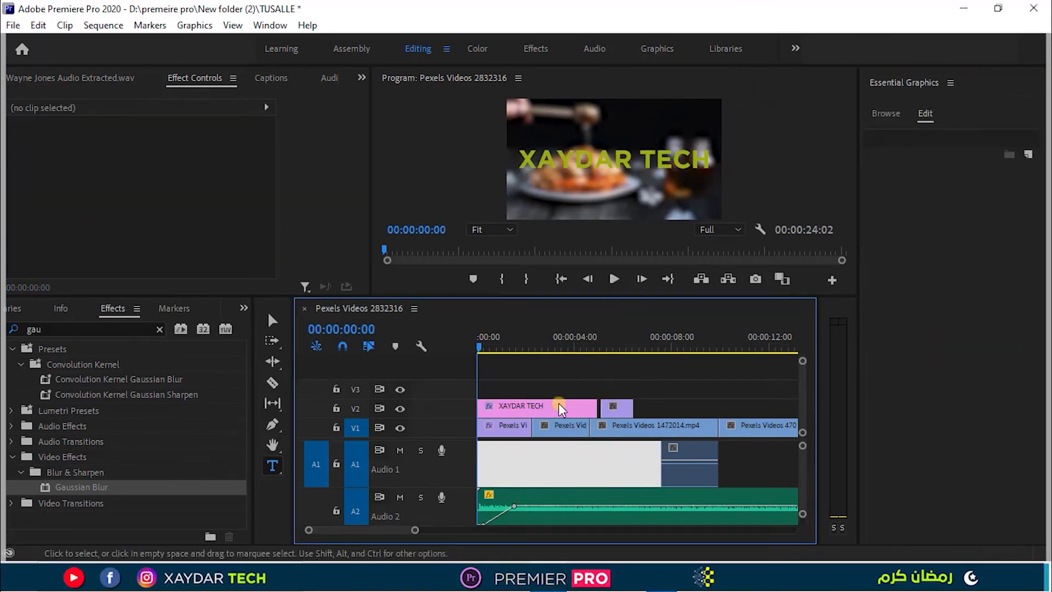
- Select the desert road clip on V1 and show its Lumetri Color settings in the Effects workspace
click(557, 425)
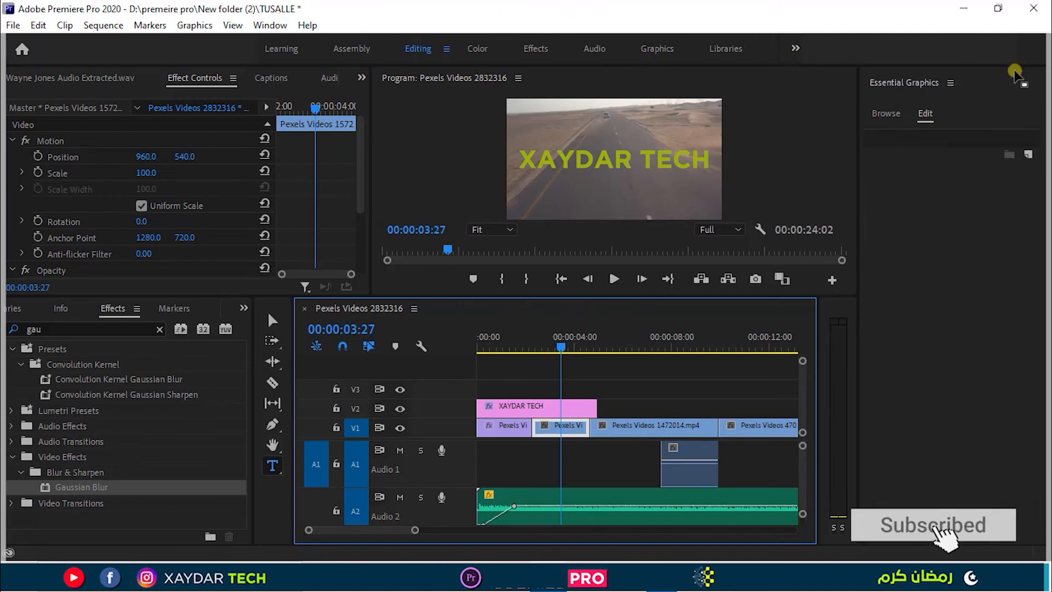
click(536, 50)
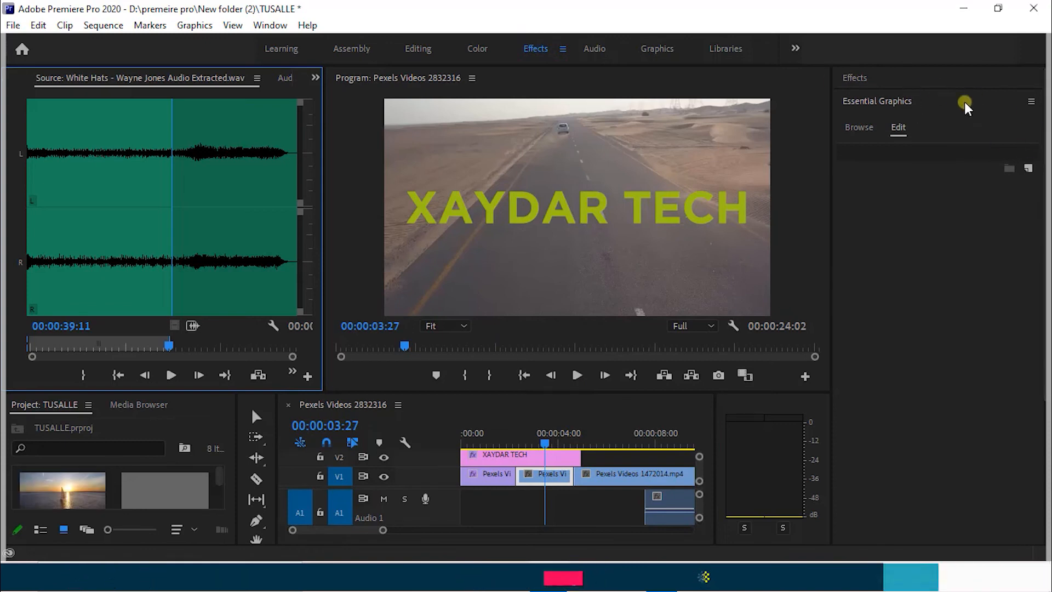
click(916, 102)
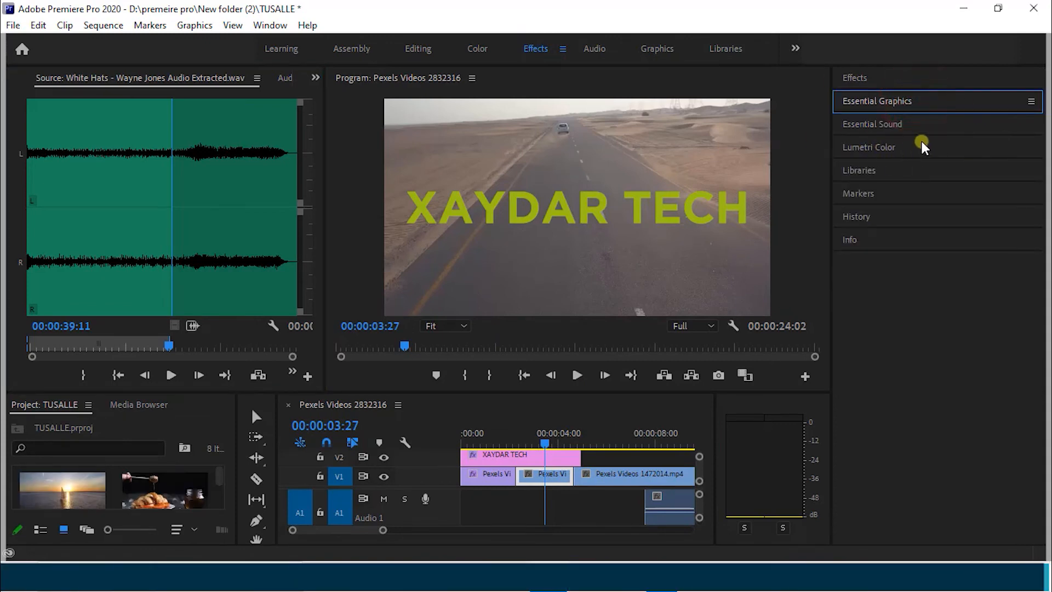
click(889, 148)
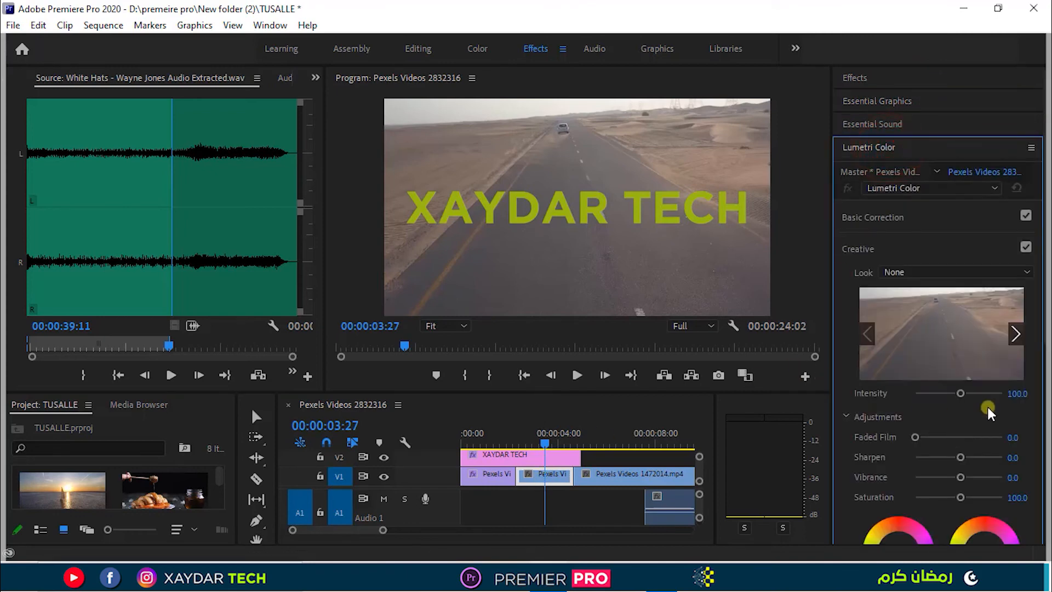
- Set the road clip's white balance in Basic Correction by sampling the pale sky with the WB Selector
drag(1049, 257, 1049, 221)
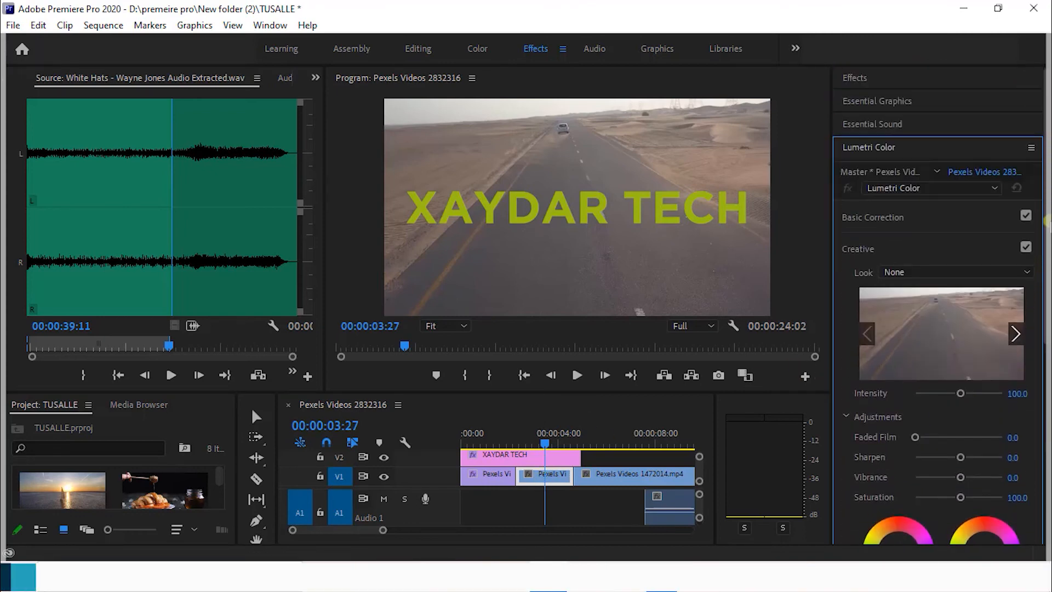
click(890, 219)
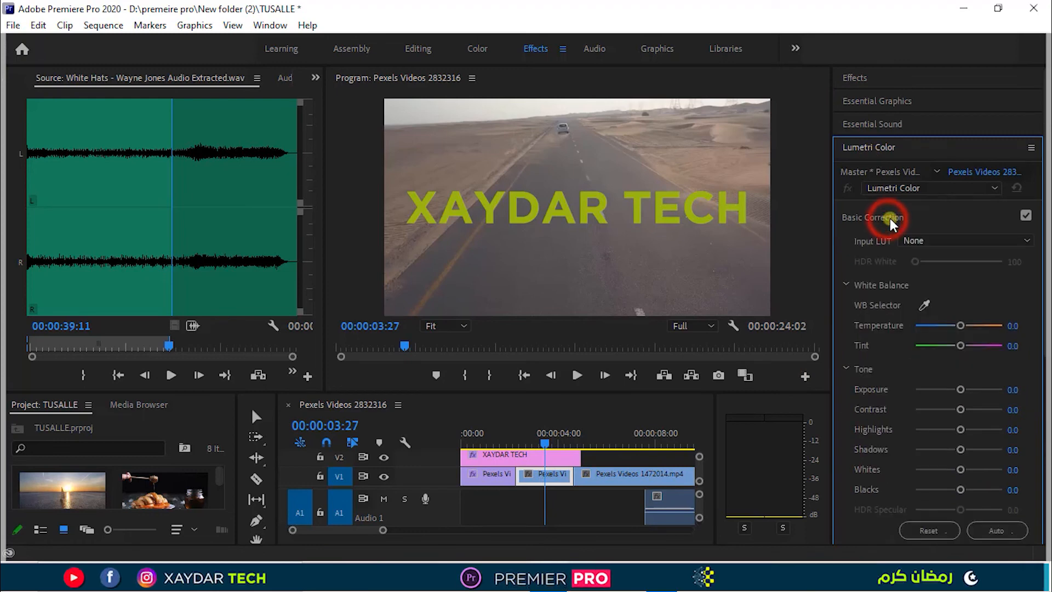
click(924, 305)
click(605, 110)
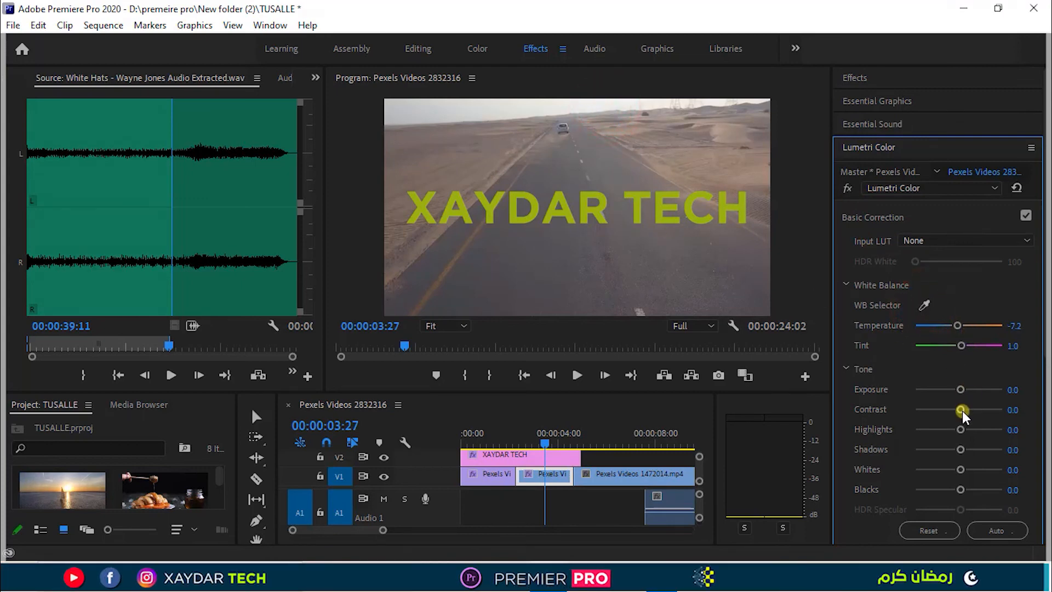
- Set the road clip's Exposure to 0.6, Contrast to 29.8 and Saturation to 142.1, and scrub over it to check
drag(961, 389, 973, 411)
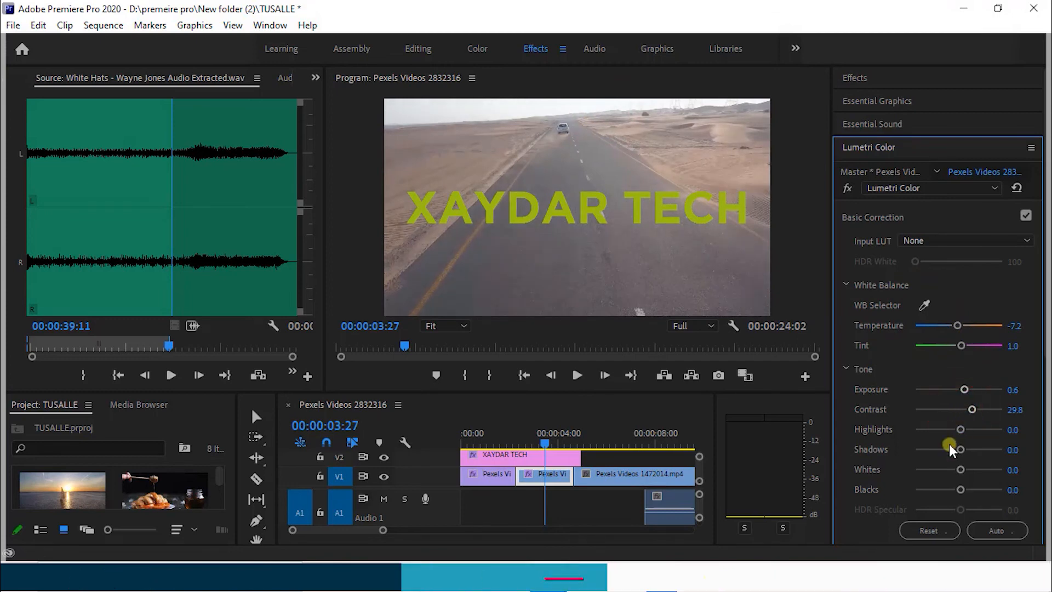
scroll(971, 485, down, 2)
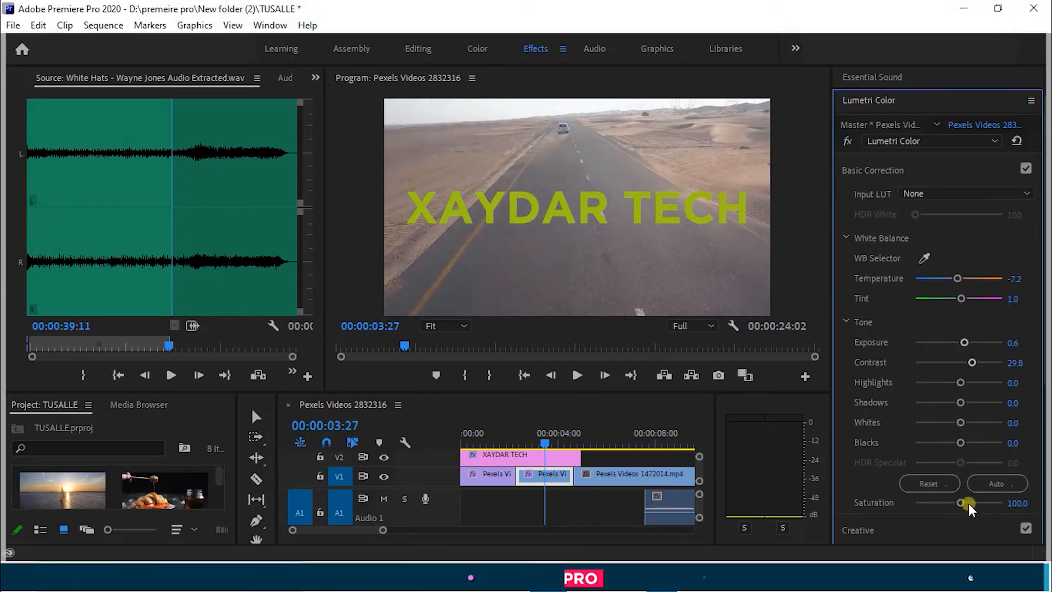
drag(967, 504, 979, 504)
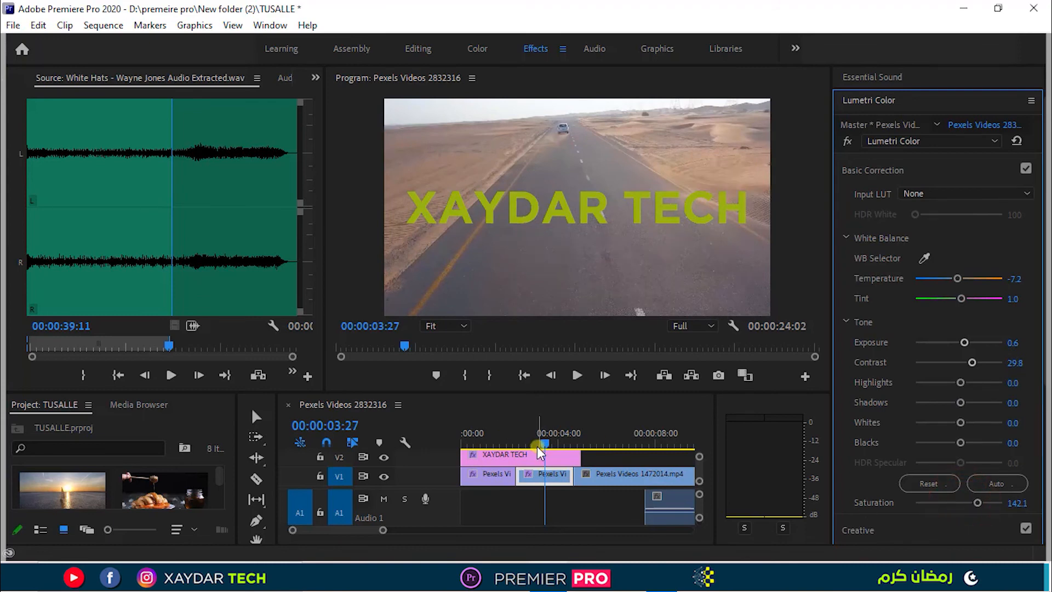
drag(539, 447, 544, 445)
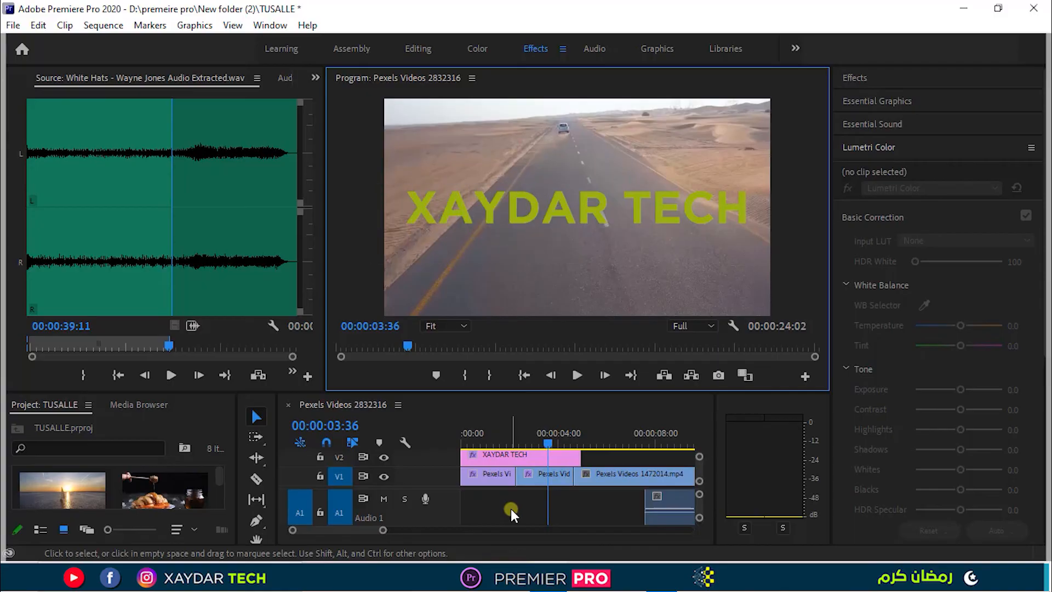
- Deselect the clips and open the media export settings for the sequence
click(511, 515)
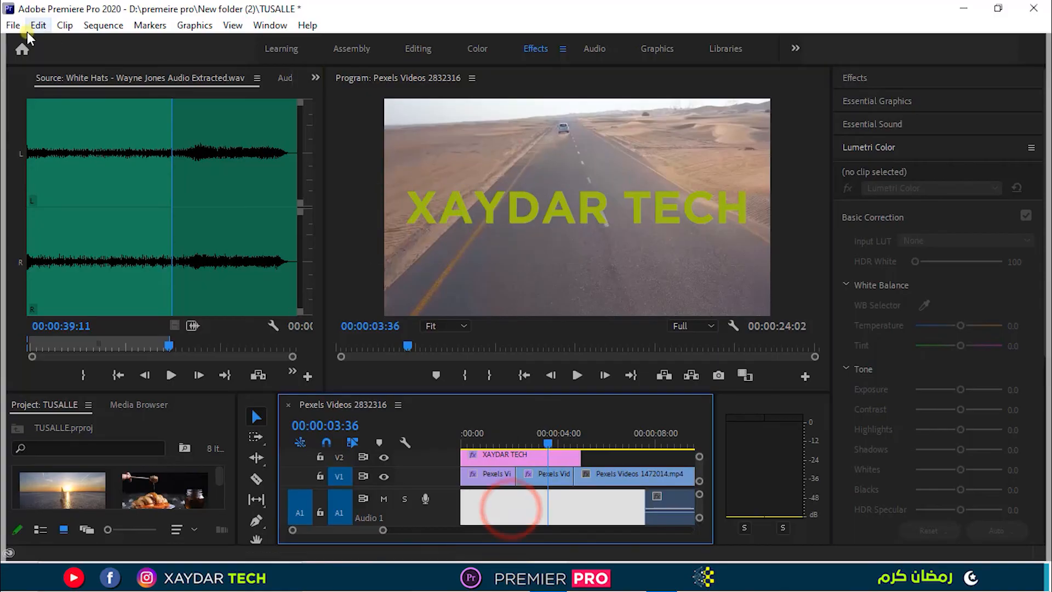
click(12, 25)
click(105, 475)
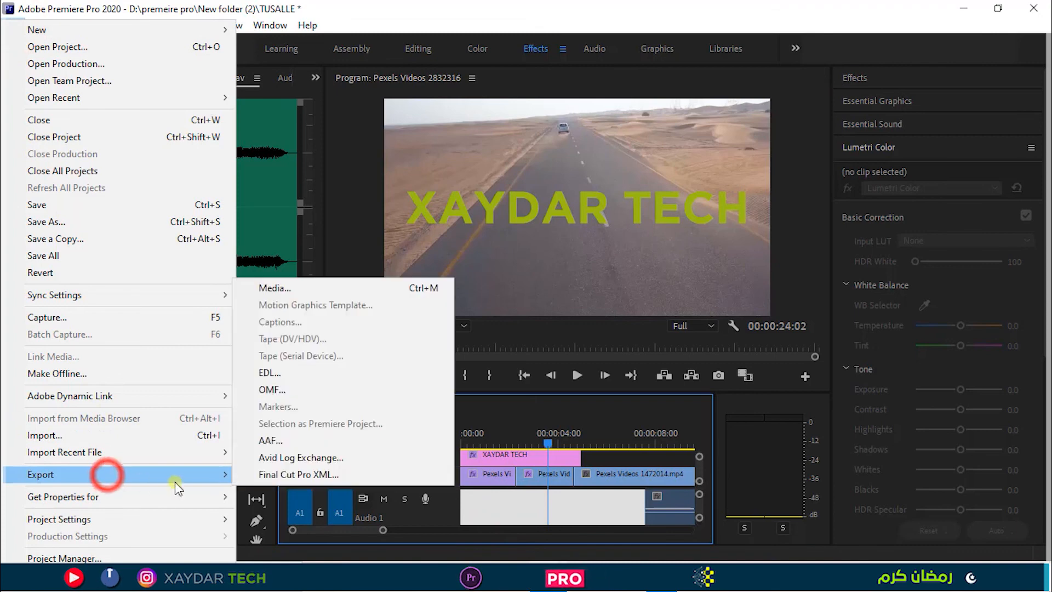
click(377, 290)
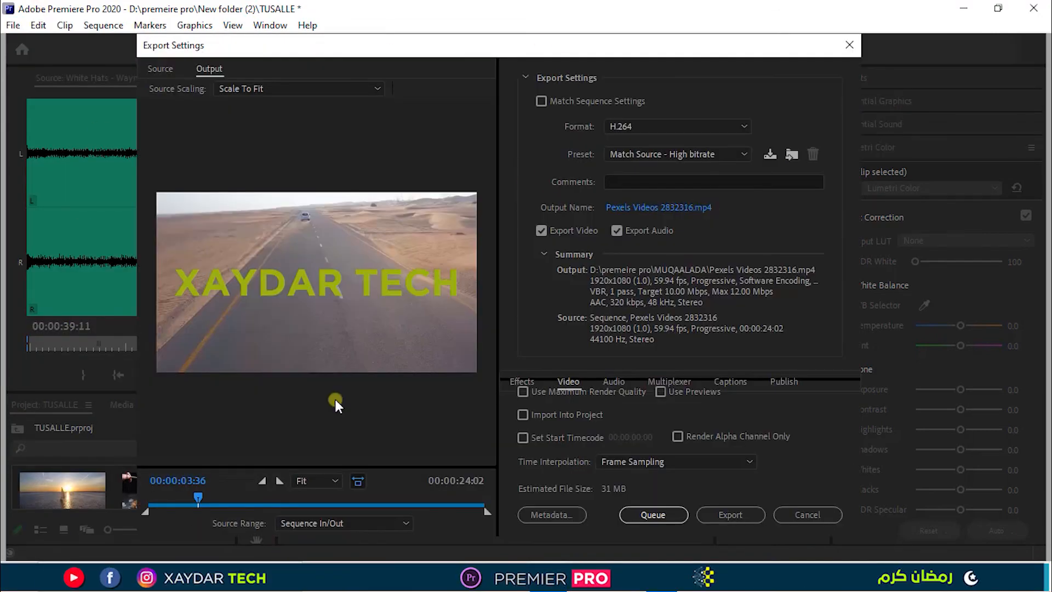
- Set the export format to H.264 with the Match Source - High bitrate preset, looking through the other available presets
click(628, 128)
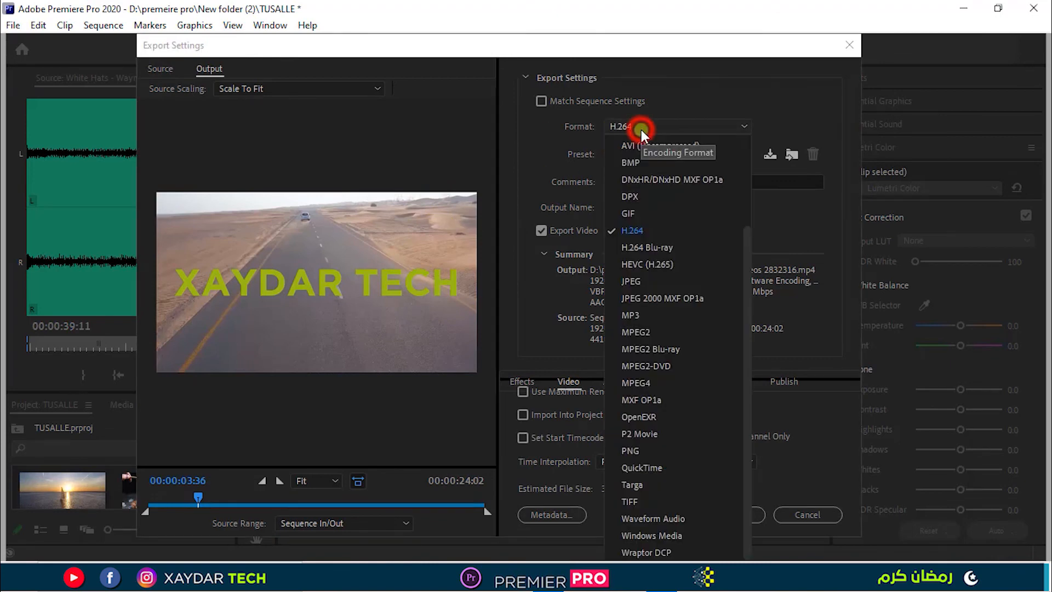
click(658, 232)
click(692, 154)
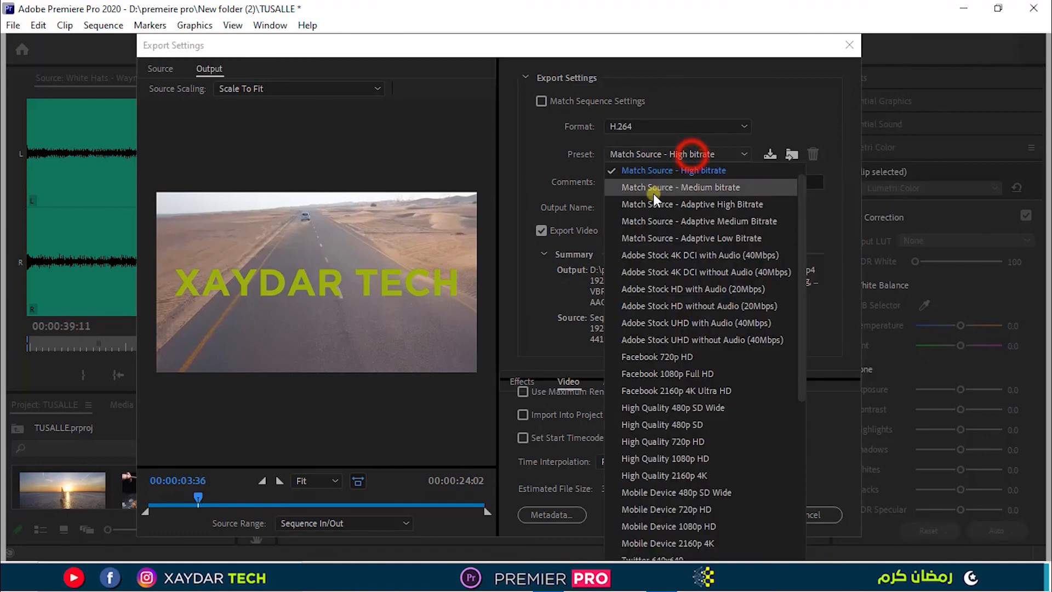
scroll(704, 392, down, 5)
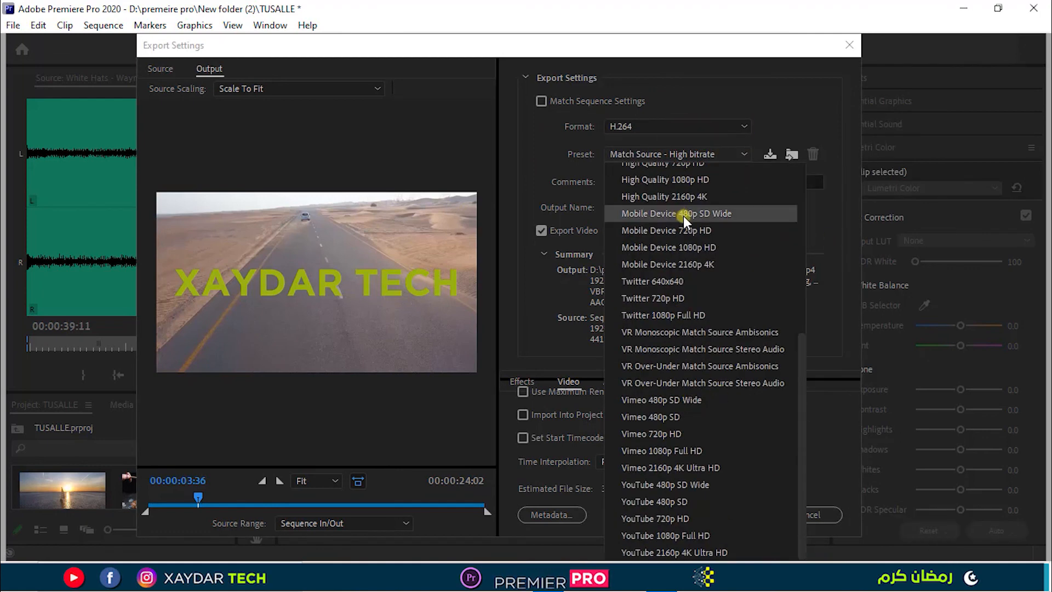
scroll(685, 217, up, 5)
click(682, 194)
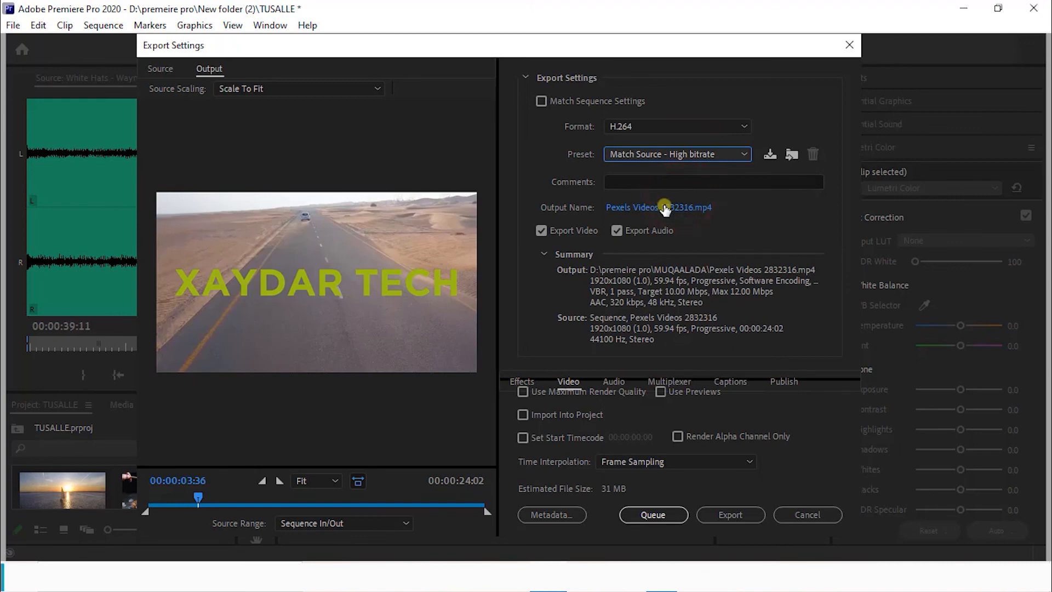
- Name the output file TUSAALE in the D:\PREMIERE PRO folder and start the export
click(641, 208)
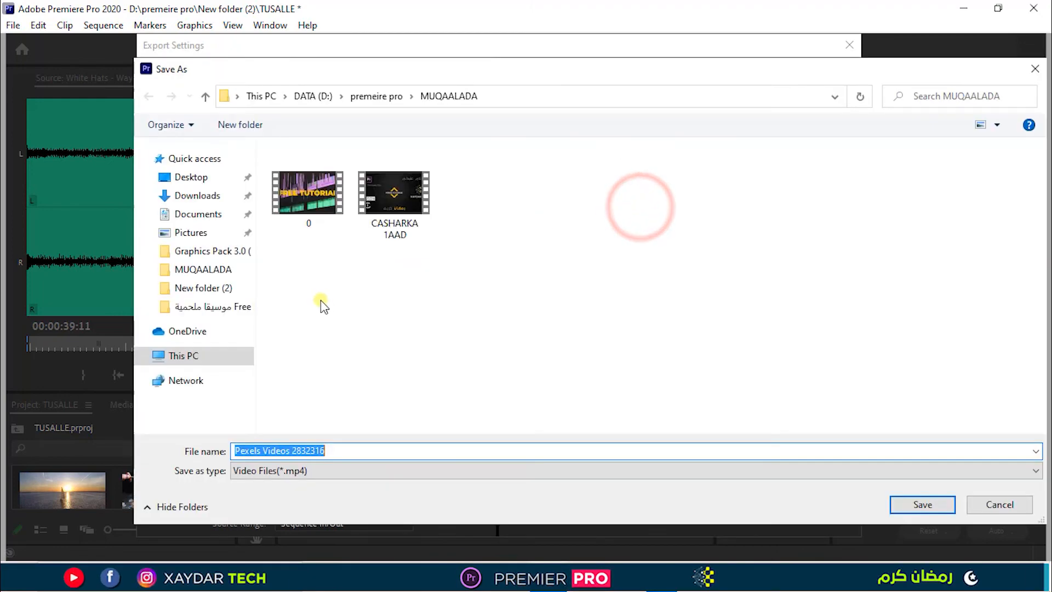
click(386, 97)
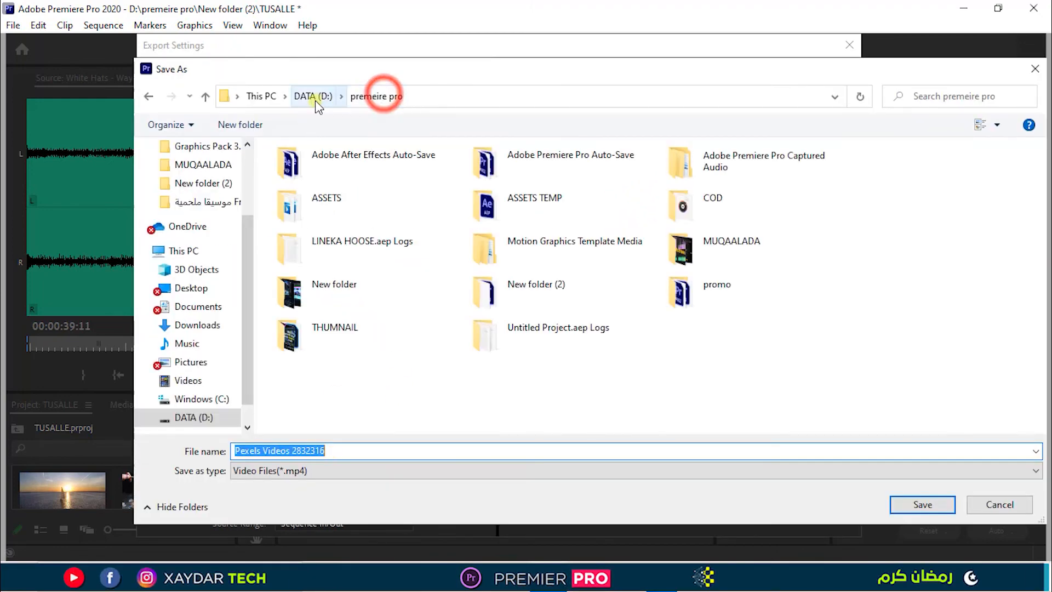
click(315, 97)
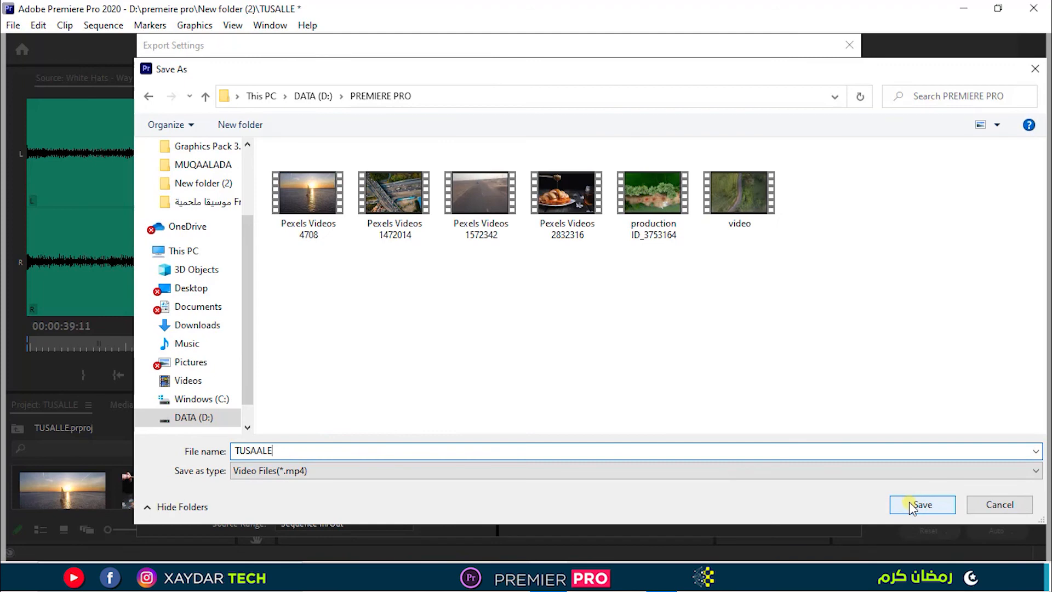
click(922, 504)
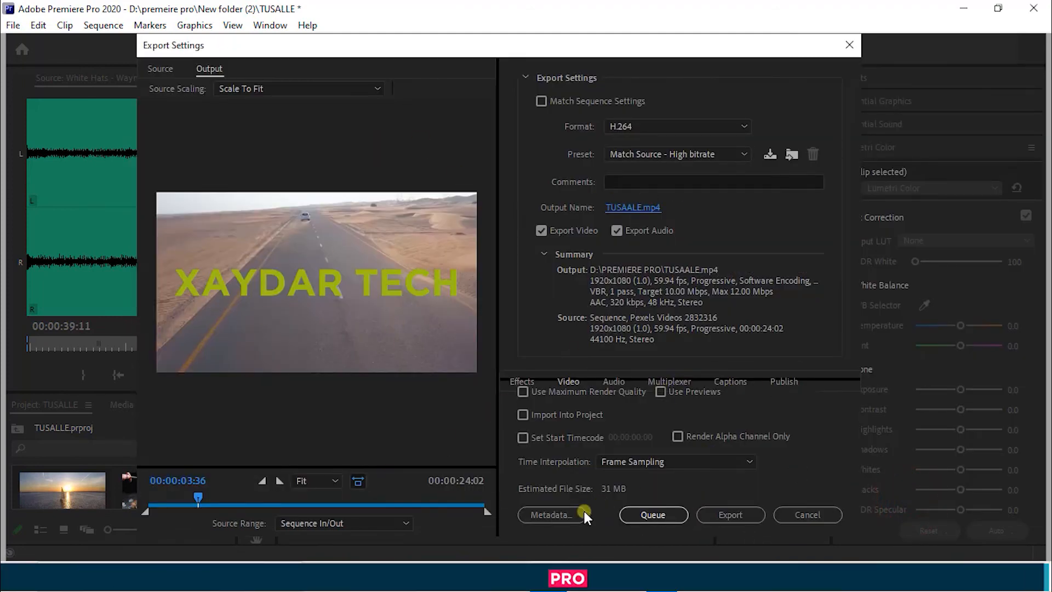
click(732, 517)
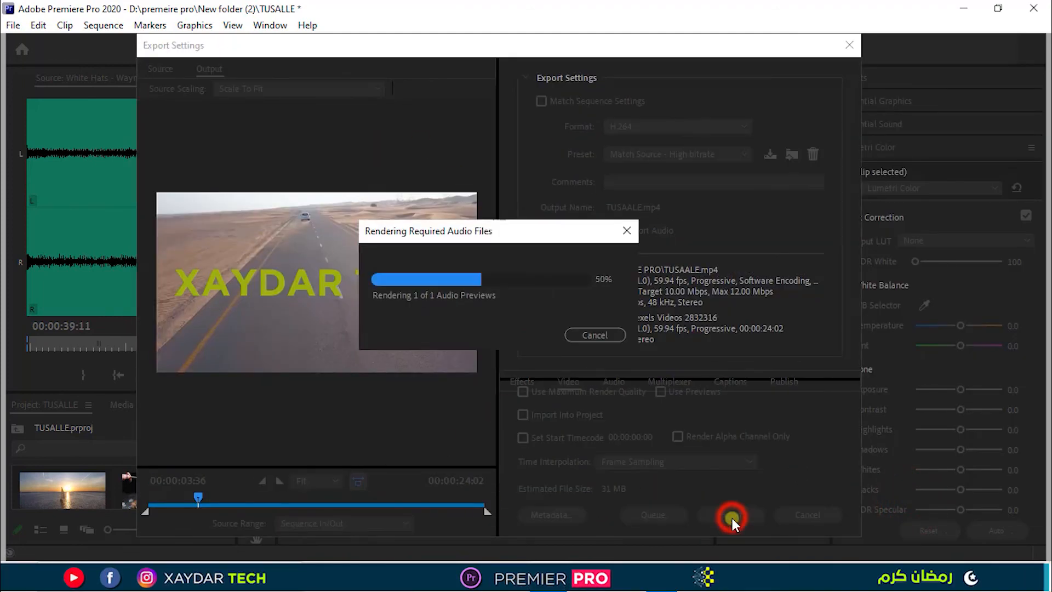